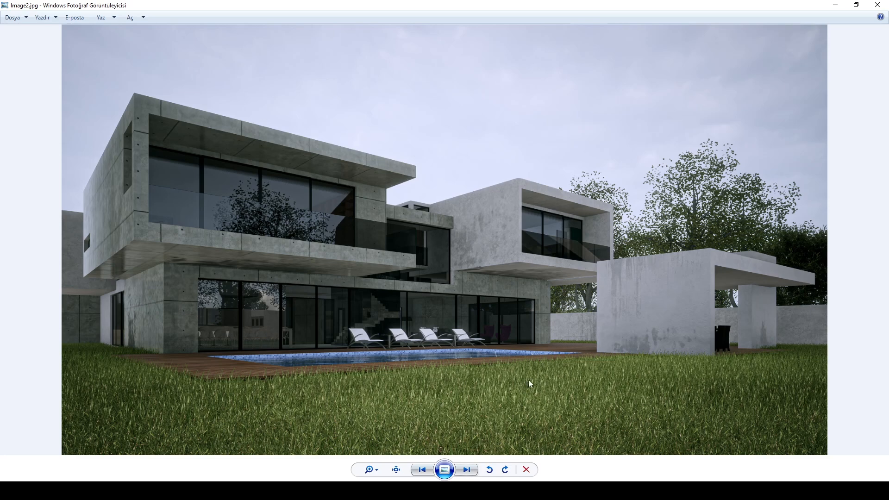
# Step: Examine the exported Image1 render of the house's street side up close, including the garage, walls and planting
pyautogui.click(421, 469)
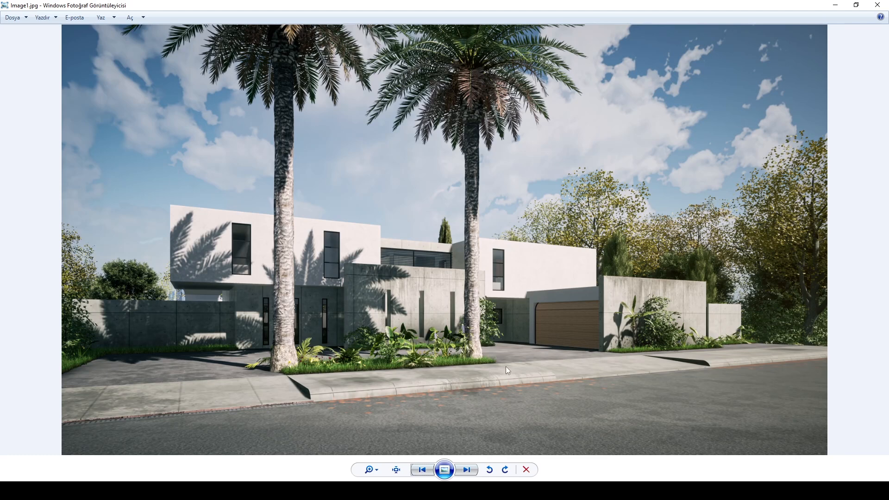
pyautogui.scroll(3, 648, 281)
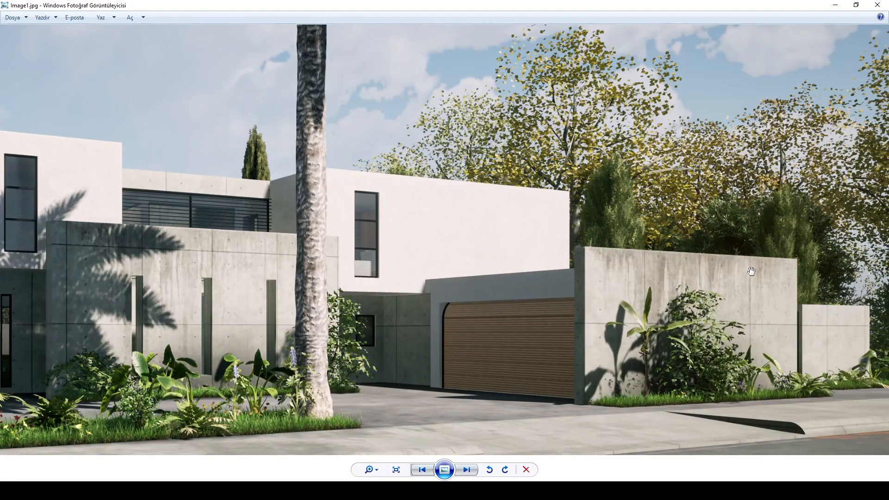
pyautogui.scroll(-2, 567, 221)
pyautogui.moveTo(549, 109); pyautogui.dragTo(555, 181)
pyautogui.scroll(-2, 560, 182)
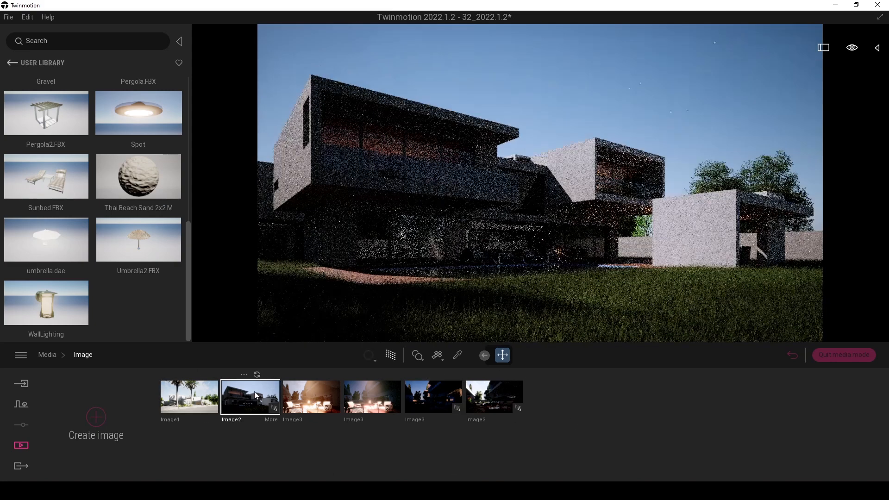
# Step: Turn off the path tracer for the Image2 view in Twinmotion and compare it with the exported Image2 render
pyautogui.click(257, 392)
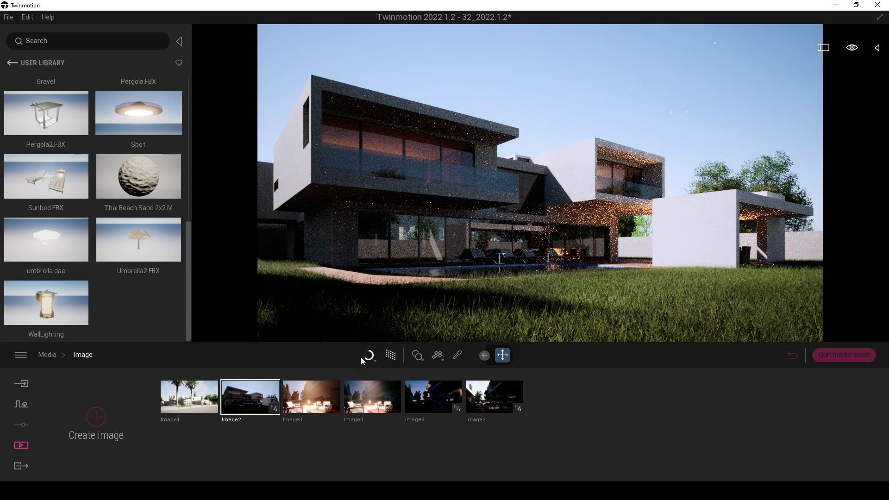
pyautogui.click(393, 359)
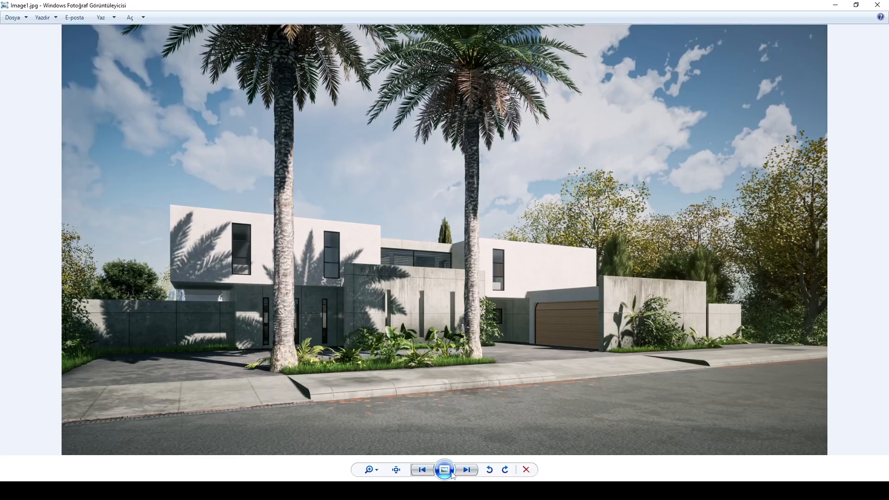
pyautogui.click(466, 470)
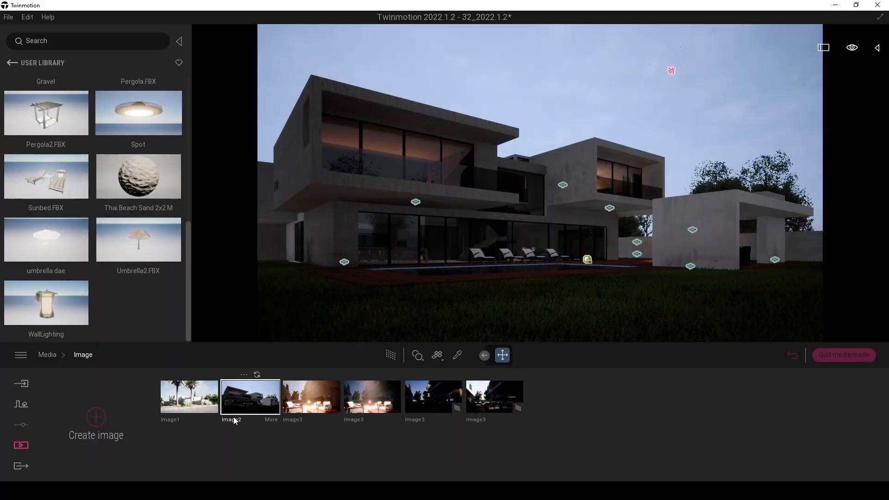
# Step: Open the Image1 view and enable the path tracer with Low quality
pyautogui.click(176, 384)
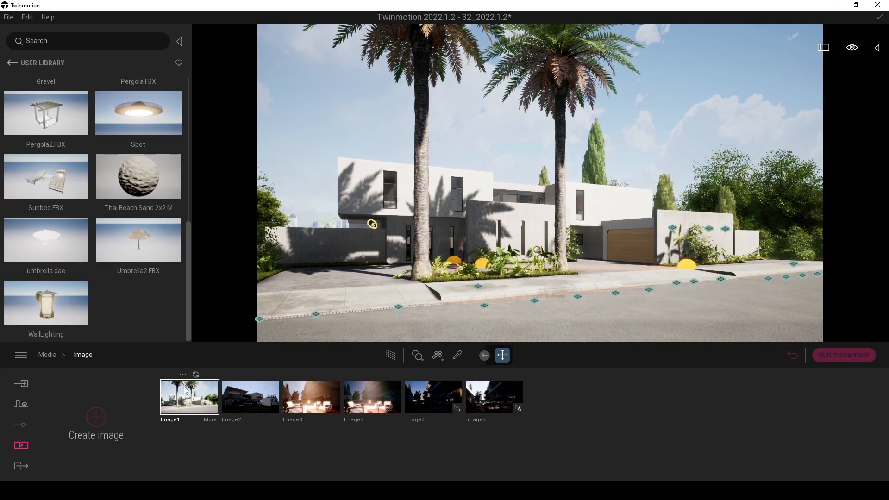
pyautogui.click(391, 355)
pyautogui.click(370, 363)
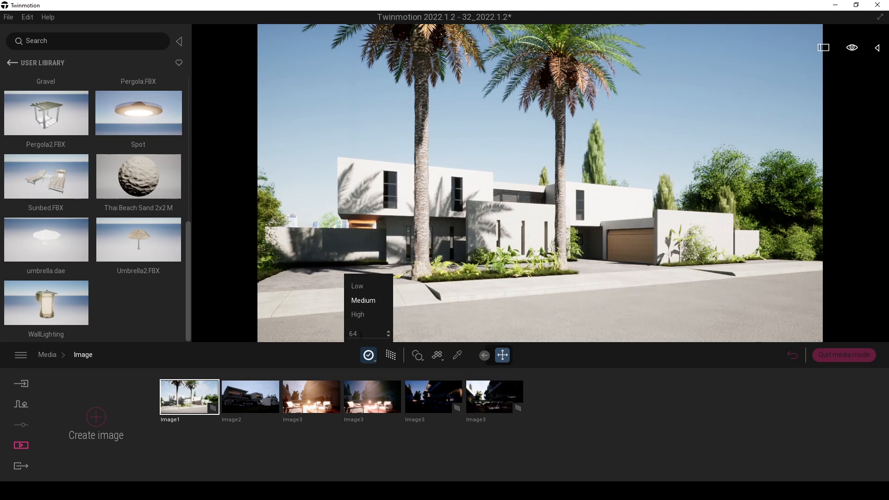
pyautogui.click(362, 285)
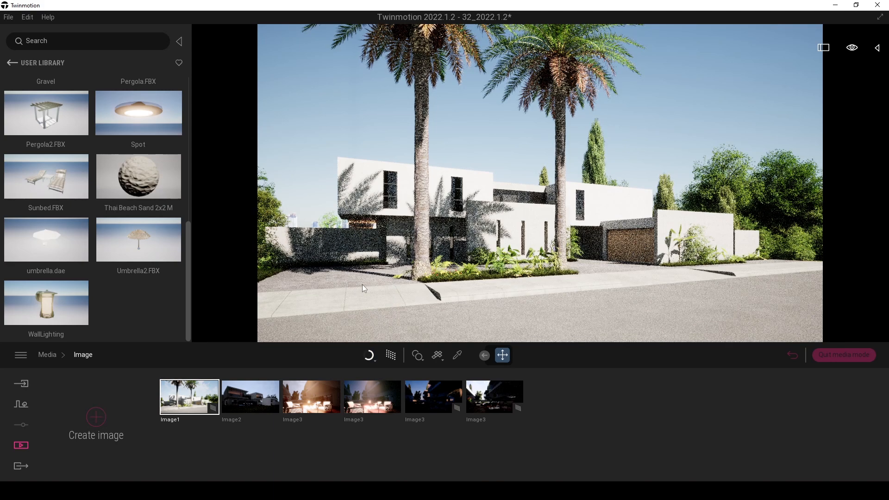
# Step: Set the path tracer's sample count to 32
pyautogui.click(371, 361)
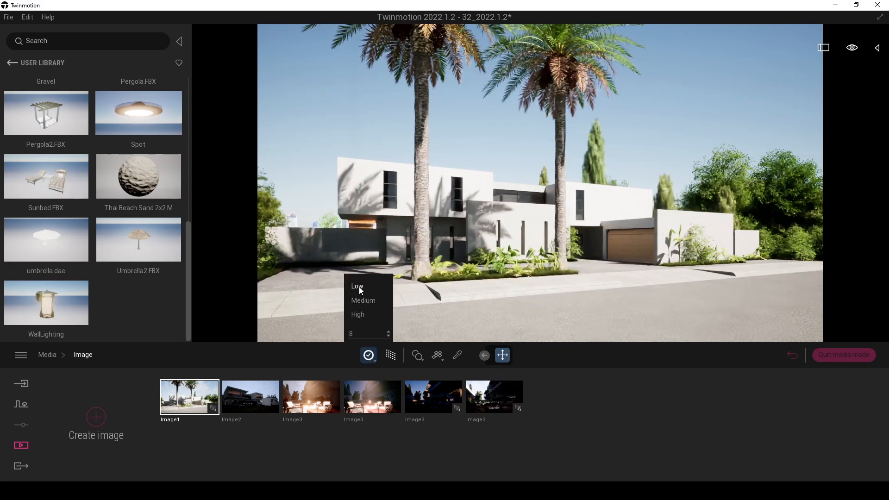
pyautogui.click(356, 332)
pyautogui.write('32')
pyautogui.press('Return')
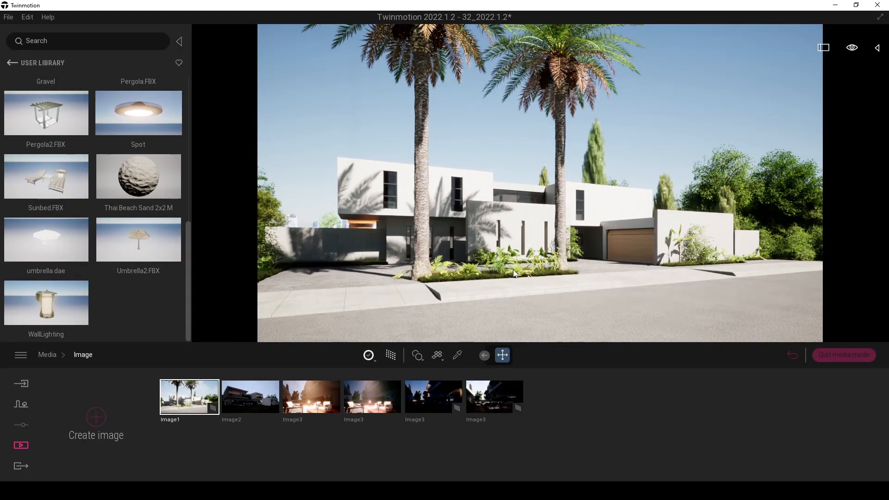
# Step: Turn the Image1 camera slightly to the left and switch the path tracer on and off to compare the lighting
pyautogui.moveTo(510, 268); pyautogui.dragTo(341, 366, button='right')
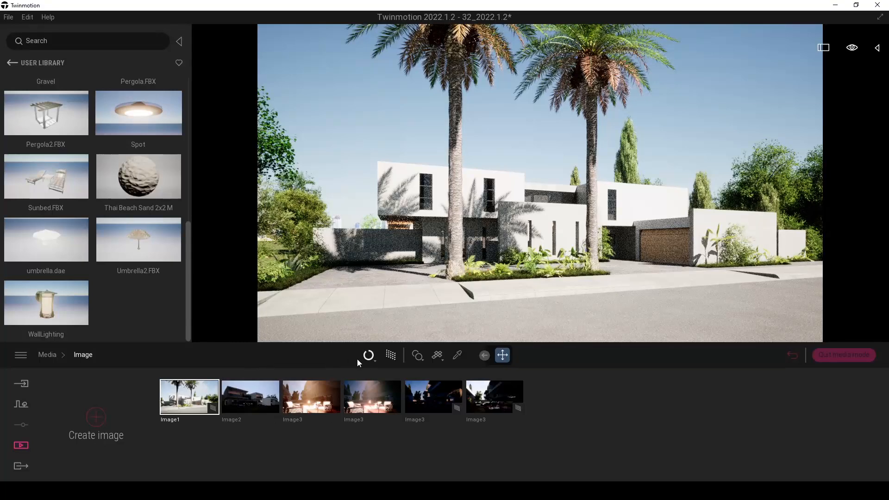
pyautogui.click(391, 355)
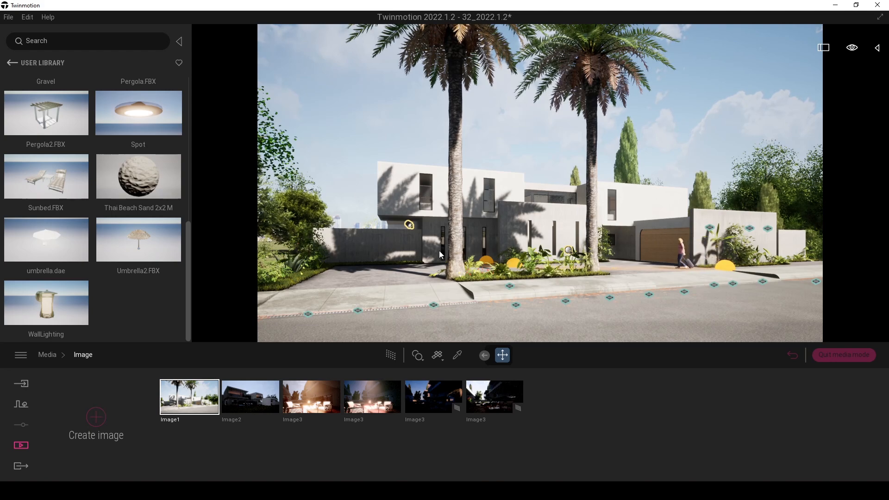
pyautogui.click(392, 355)
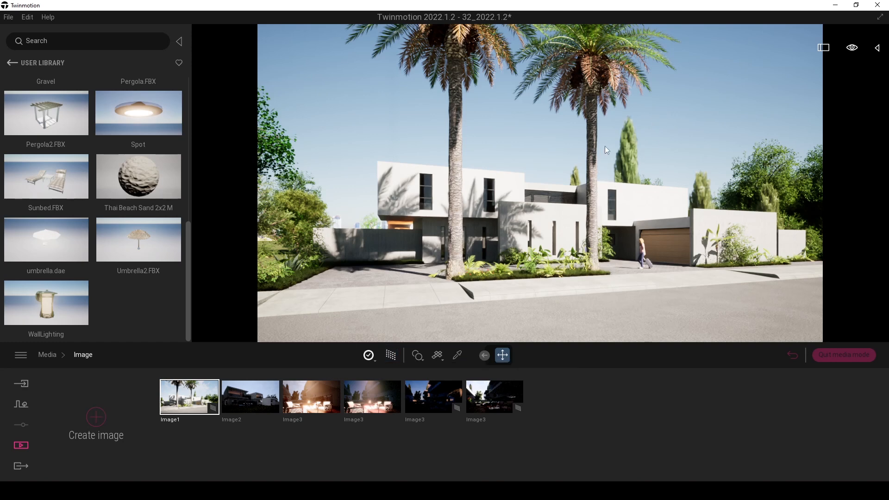
pyautogui.press('r')
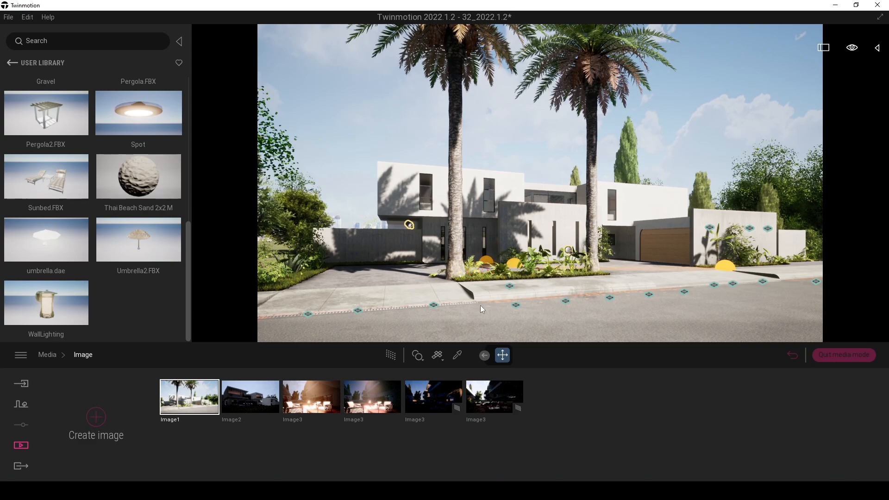
pyautogui.click(390, 355)
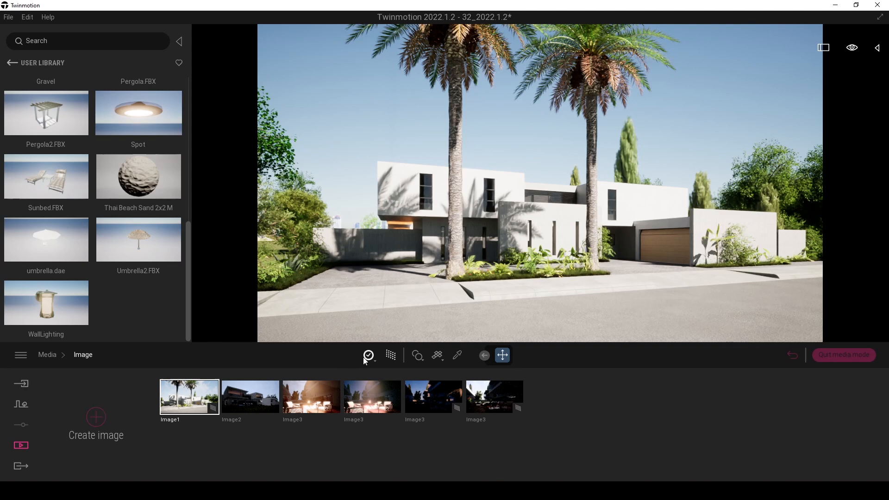
pyautogui.click(385, 354)
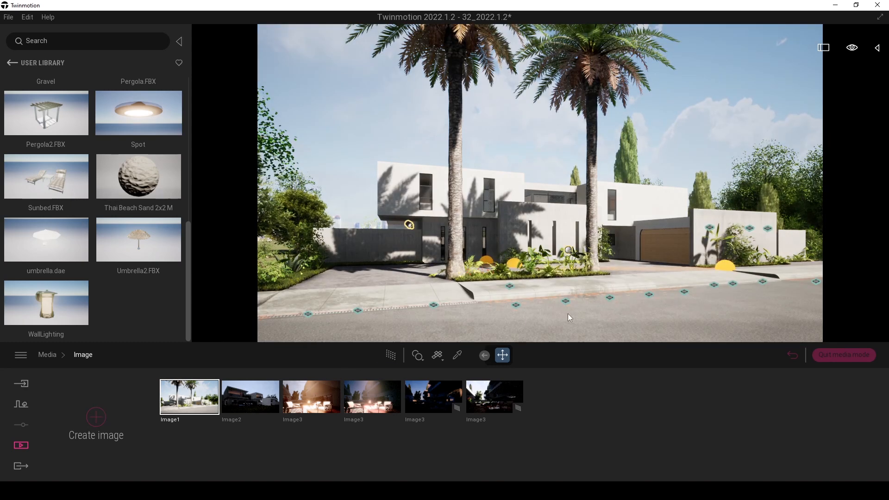
# Step: Sample the road's Asphalt 4 material and set its grunge to 49%
pyautogui.click(456, 356)
pyautogui.click(516, 321)
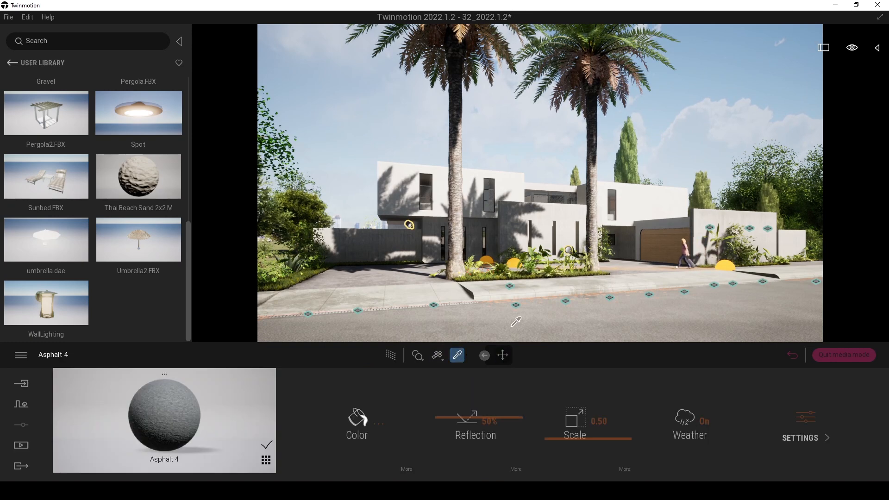
pyautogui.click(404, 468)
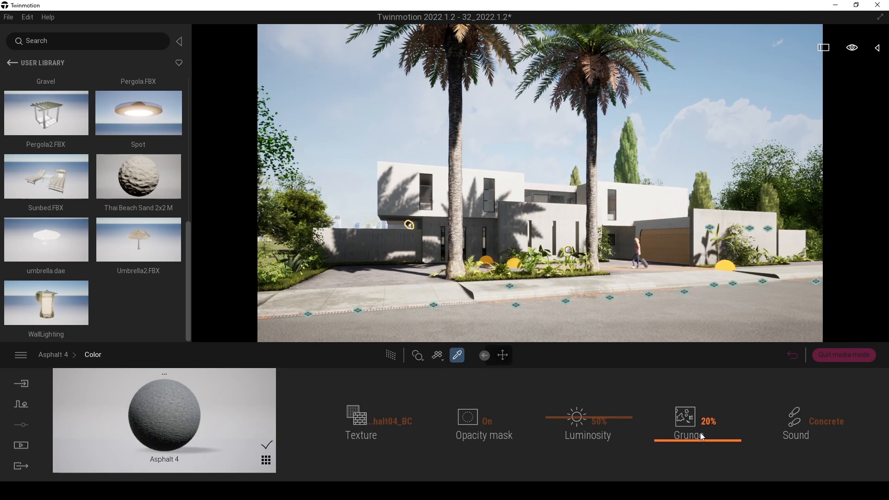
pyautogui.moveTo(661, 443); pyautogui.dragTo(663, 417)
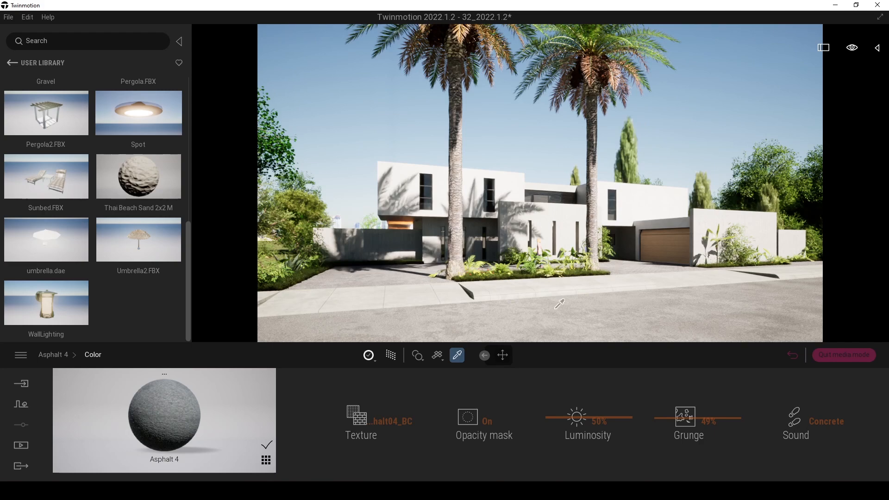
# Step: Sample the sidewalk's Poured concrete 01 material and set its grunge to 49%
pyautogui.click(524, 291)
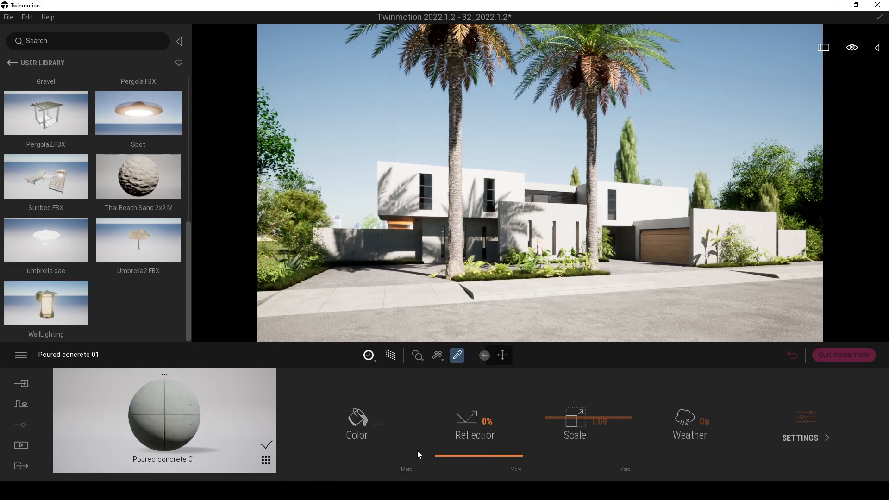
pyautogui.click(402, 465)
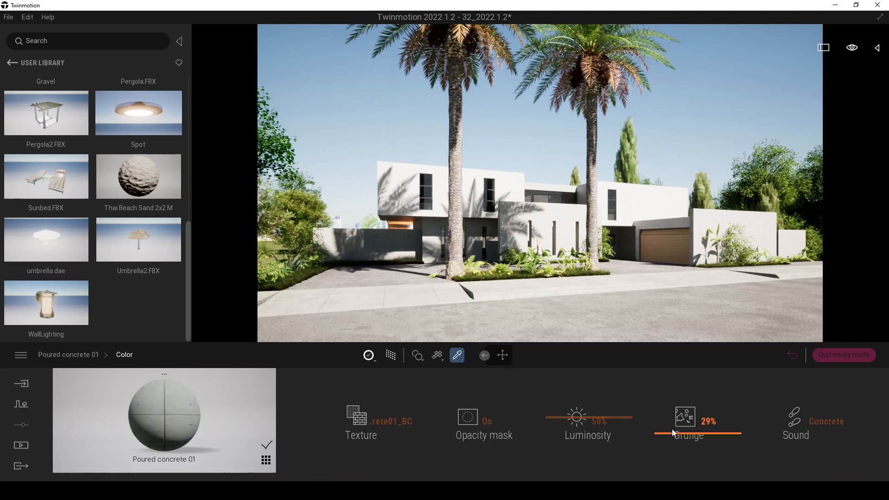
pyautogui.moveTo(673, 432); pyautogui.dragTo(674, 418)
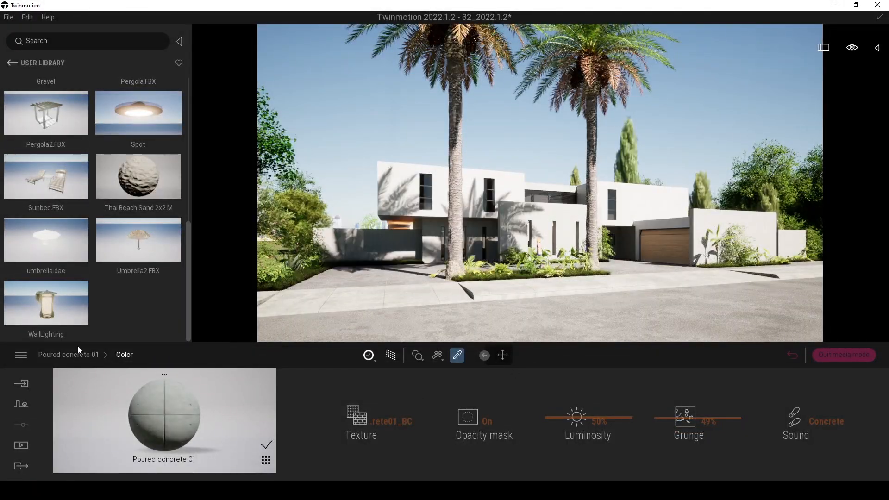
pyautogui.click(62, 349)
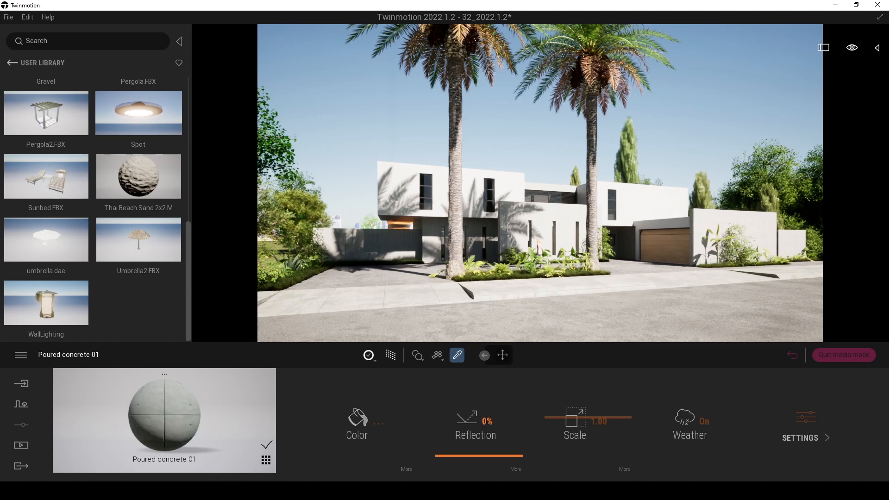
# Step: Darken the road's Asphalt 4 material to gray D3D3D3 and raise its reflection
pyautogui.click(492, 315)
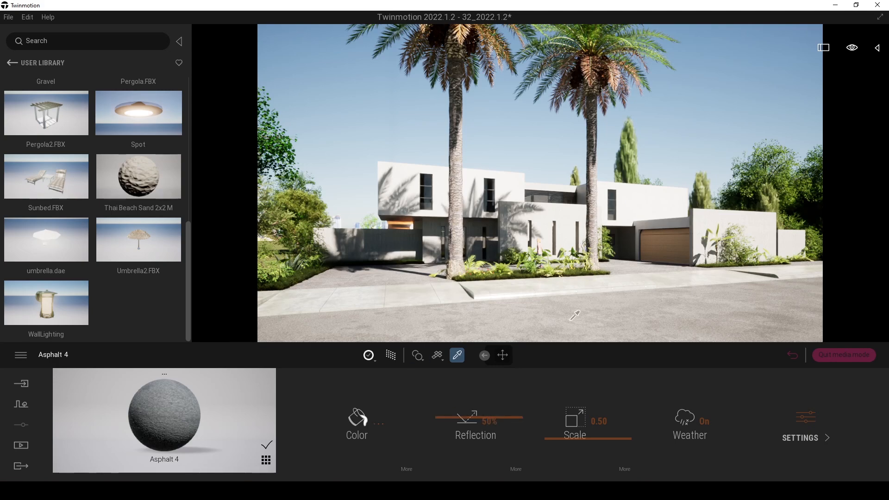
pyautogui.click(402, 468)
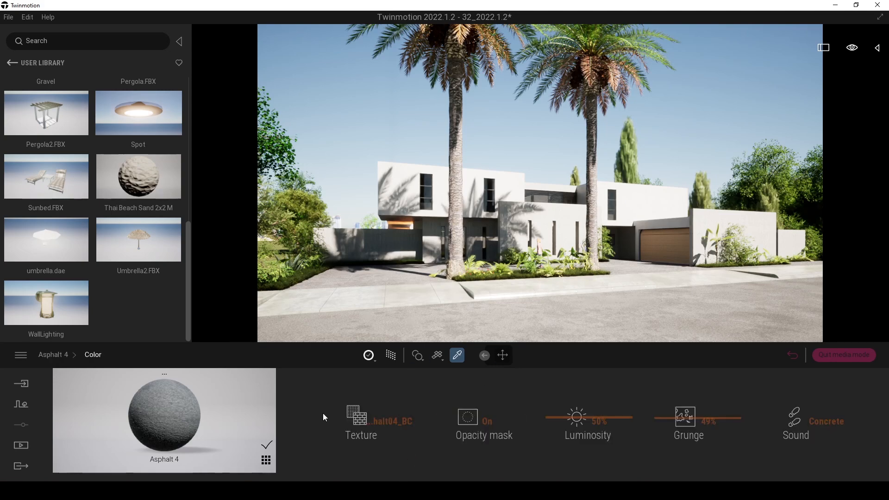
pyautogui.click(52, 355)
pyautogui.click(361, 417)
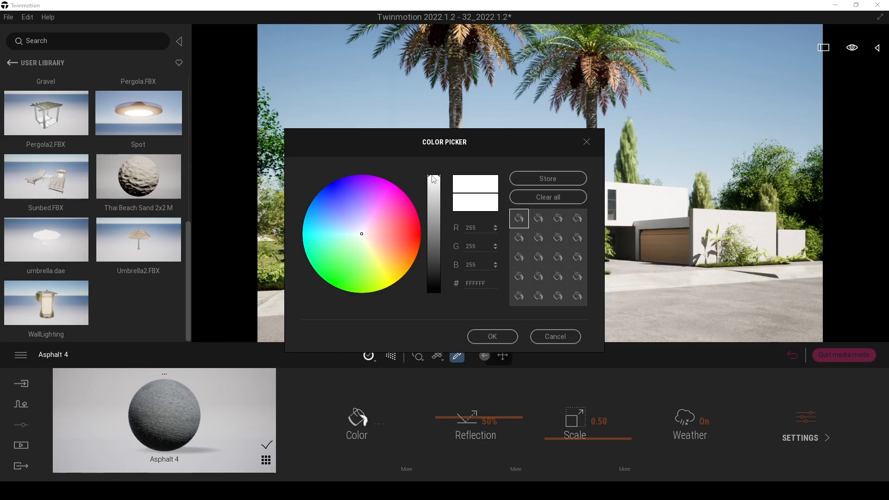
pyautogui.moveTo(433, 179); pyautogui.dragTo(436, 200)
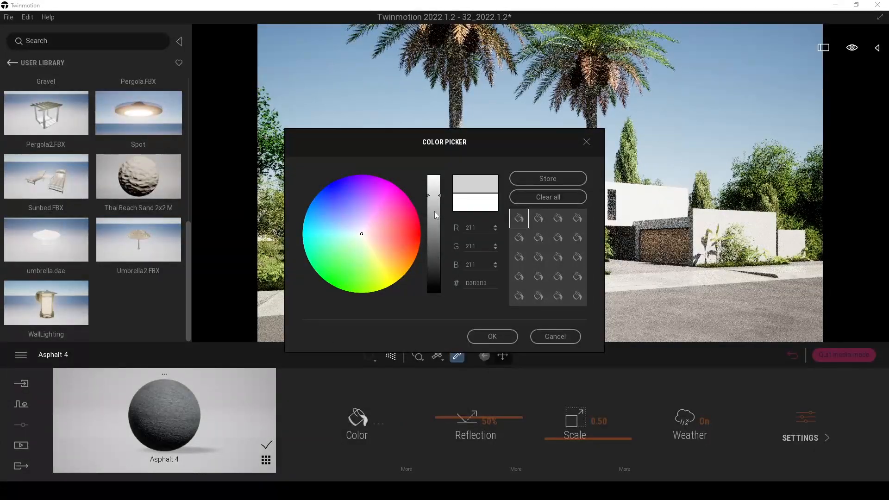
pyautogui.click(492, 336)
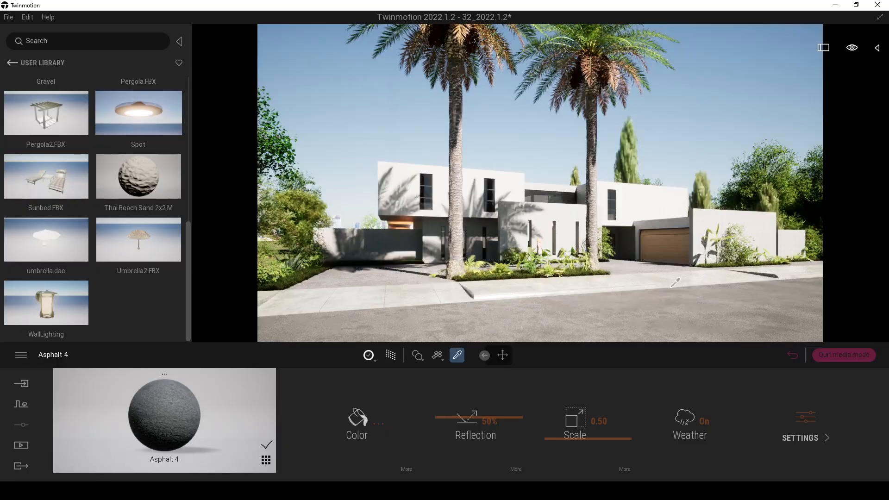
pyautogui.moveTo(444, 415); pyautogui.dragTo(444, 404)
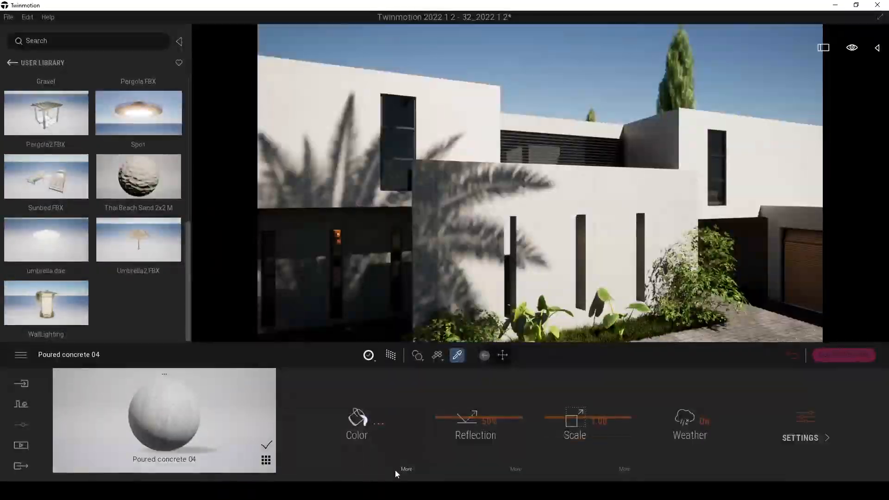
# Step: Set the Poured concrete 04 wall material's luminosity to 68% and darken its color to C4CCD7
pyautogui.click(399, 469)
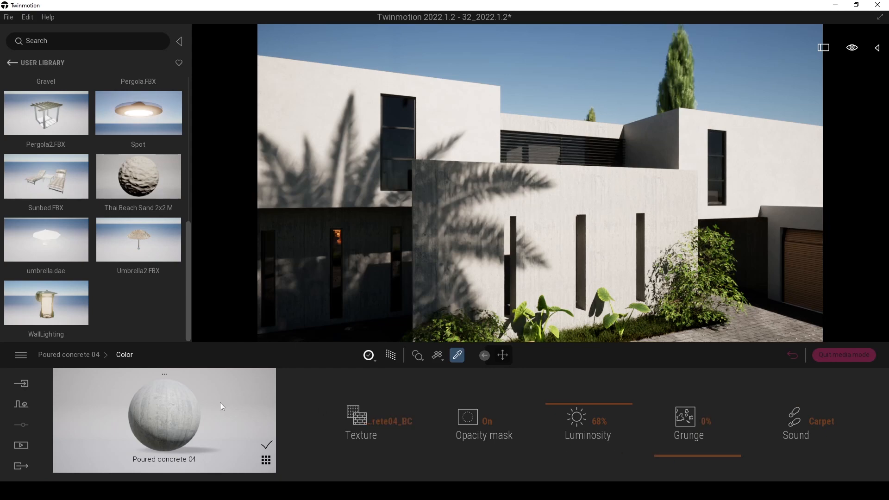
pyautogui.click(69, 355)
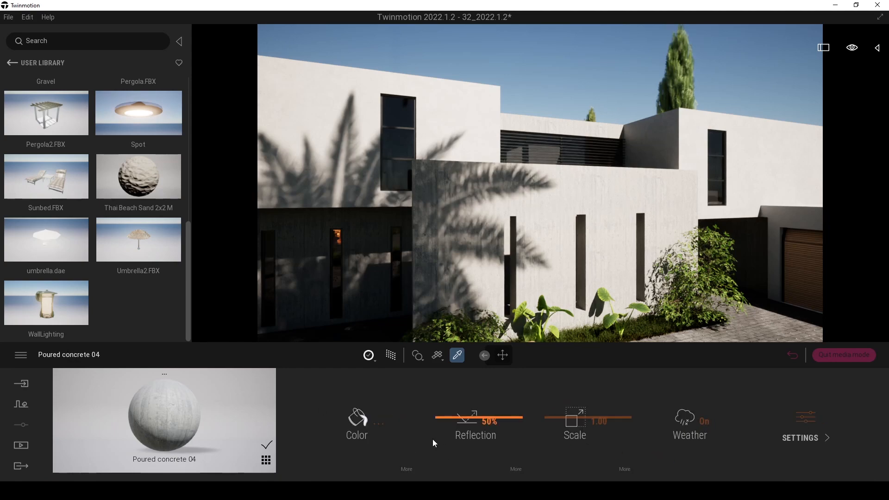
pyautogui.click(376, 425)
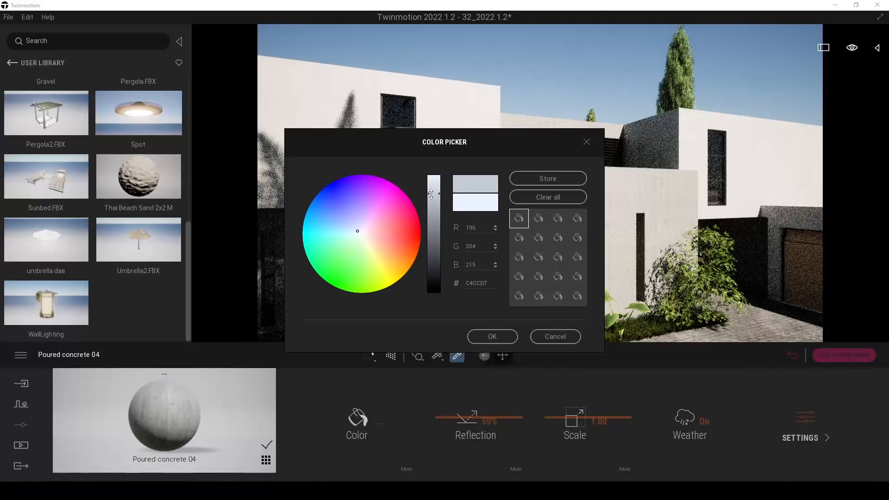
pyautogui.click(504, 333)
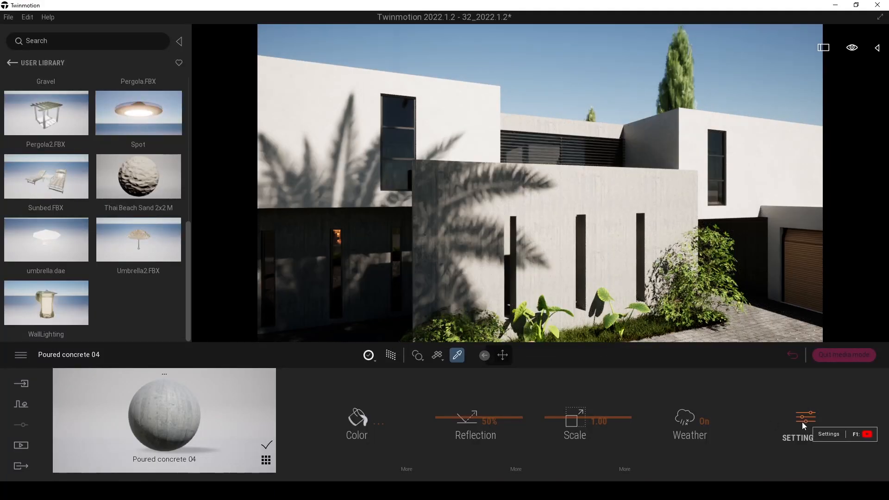
# Step: Set the Poured concrete 04 wall material's scale to 6.28 and return to the Image1 view
pyautogui.moveTo(549, 415); pyautogui.dragTo(561, 399)
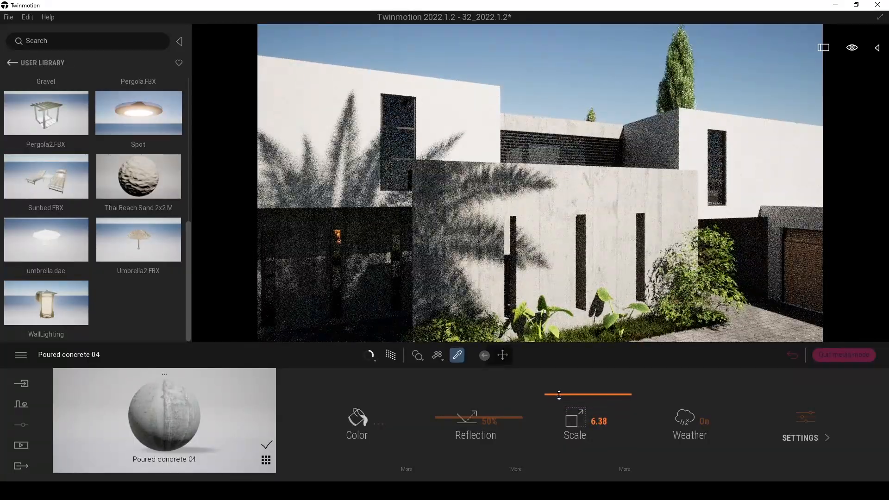
pyautogui.click(21, 446)
pyautogui.click(185, 434)
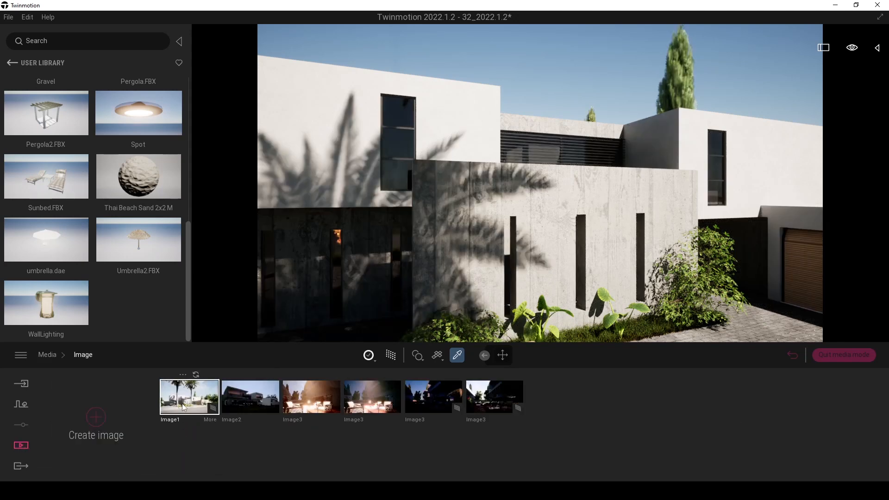
pyautogui.click(183, 407)
# Step: Change the Poured concrete 04 wall material's color to a darker, more neutral gray
pyautogui.click(594, 222)
pyautogui.moveTo(385, 142); pyautogui.dragTo(225, 143)
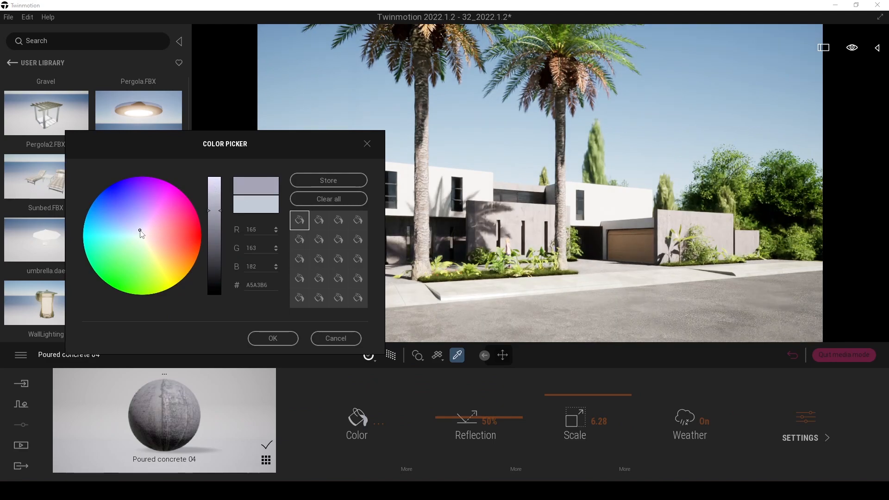
pyautogui.click(141, 235)
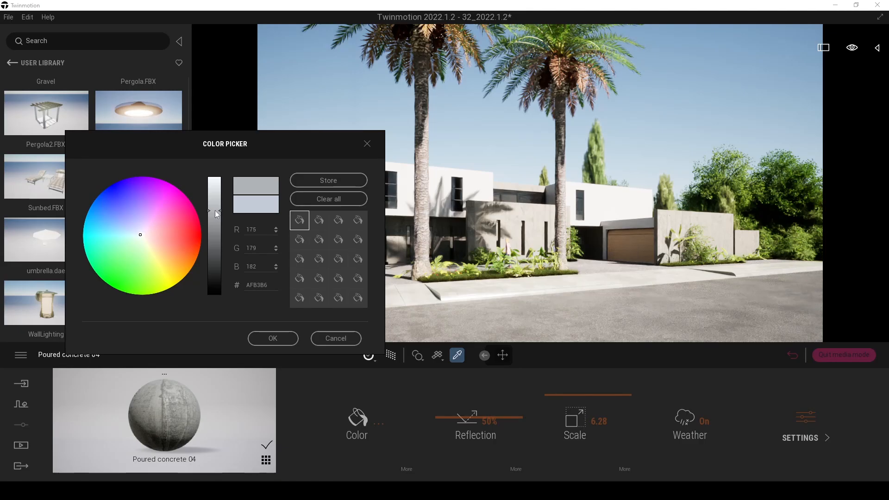
pyautogui.moveTo(213, 211); pyautogui.dragTo(213, 223)
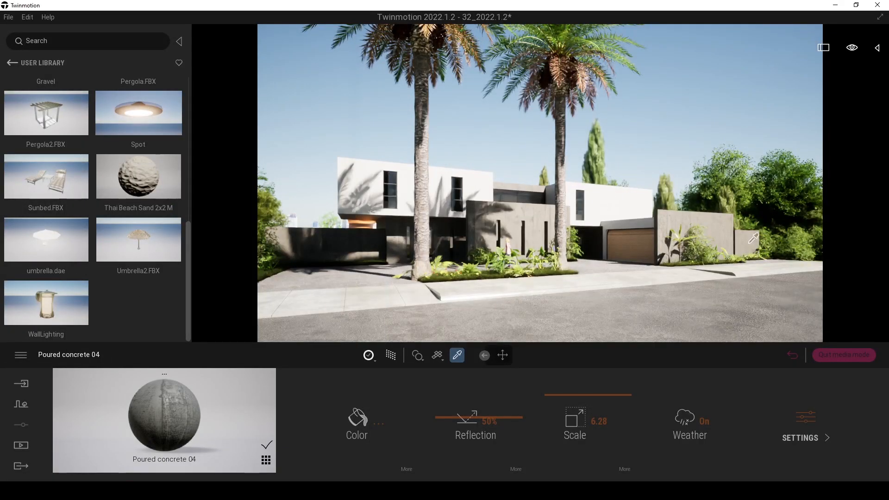
pyautogui.press('Escape')
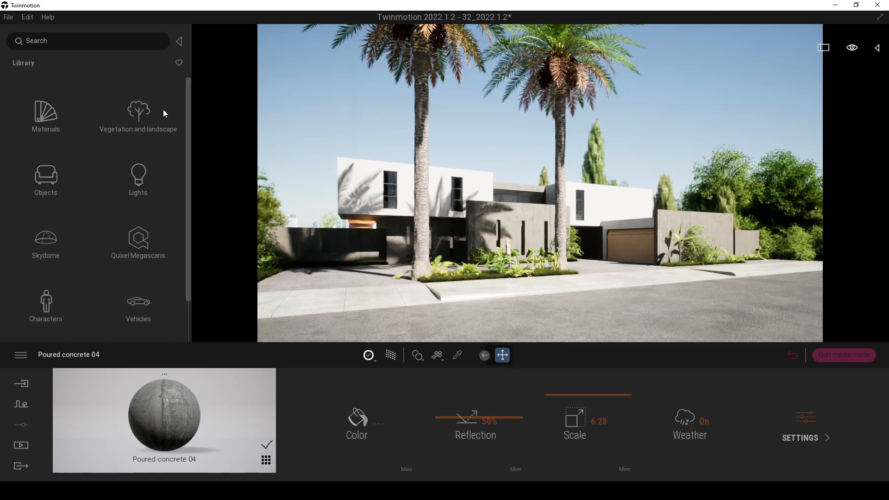
# Step: Place DeadLeaves 2 from the miscellaneous vegetation library on the road near the curb and try adding DeadLeaves 1 beside it
pyautogui.click(149, 112)
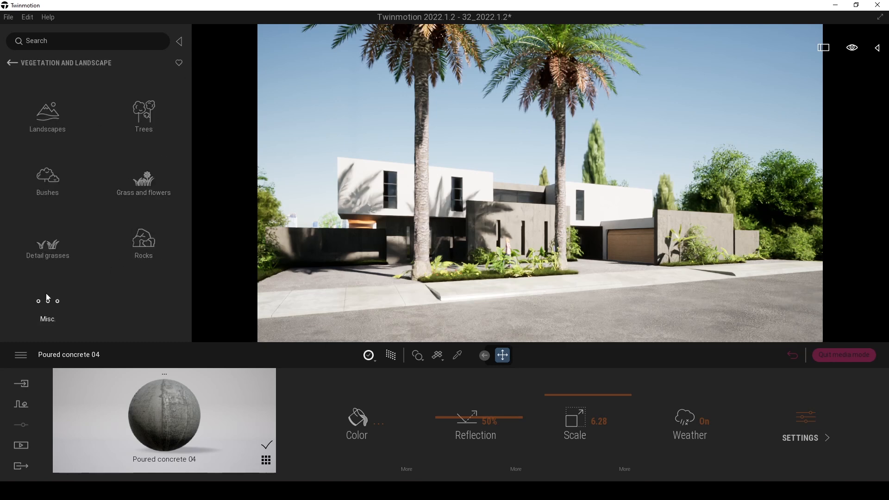
pyautogui.click(51, 305)
pyautogui.scroll(-1, 183, 166)
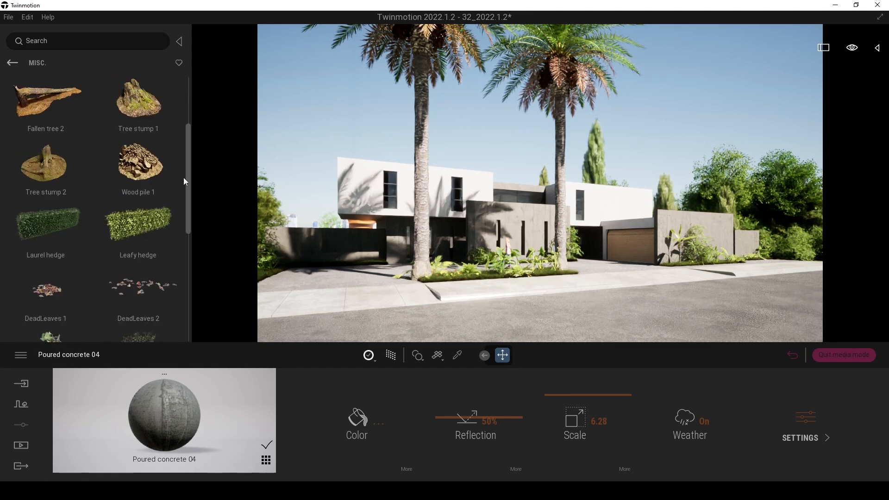
pyautogui.scroll(-5, 180, 244)
pyautogui.scroll(3, 184, 199)
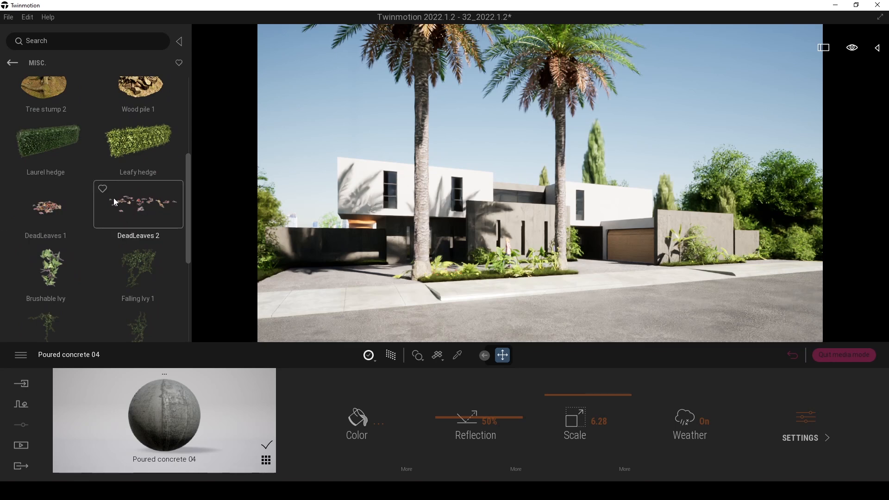
pyautogui.moveTo(134, 206); pyautogui.dragTo(489, 298)
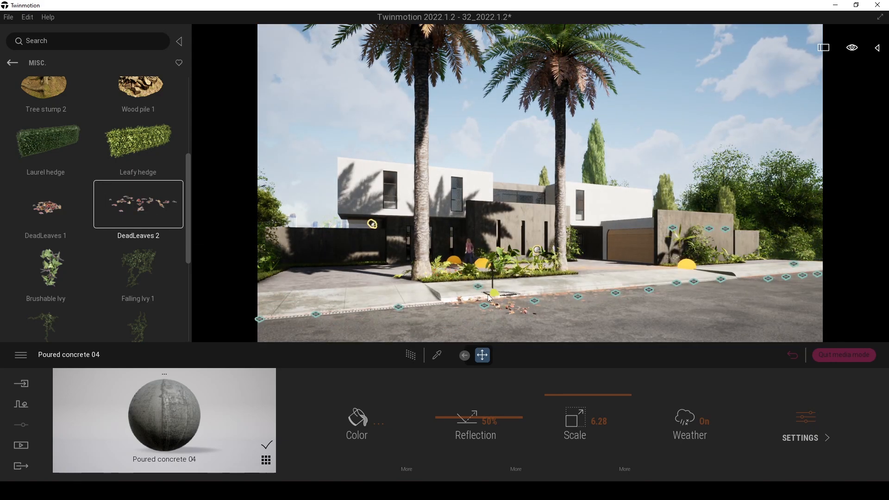
pyautogui.moveTo(35, 207); pyautogui.dragTo(542, 319)
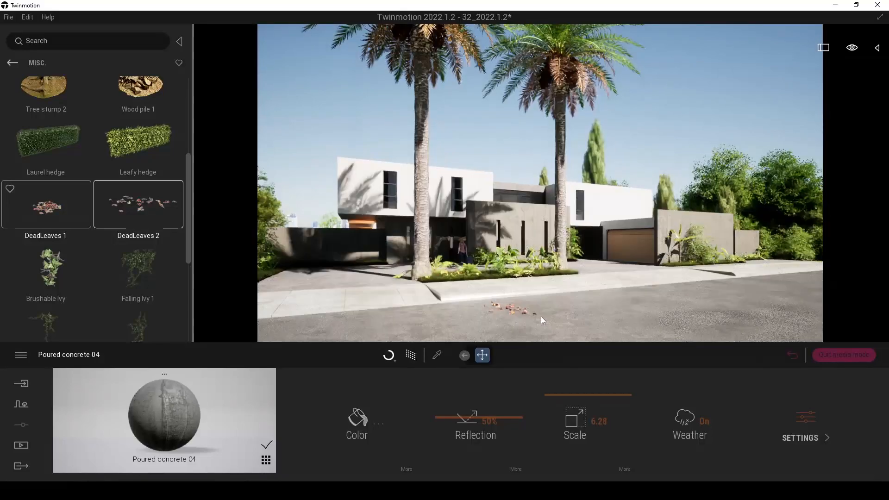
pyautogui.moveTo(34, 211); pyautogui.dragTo(576, 313)
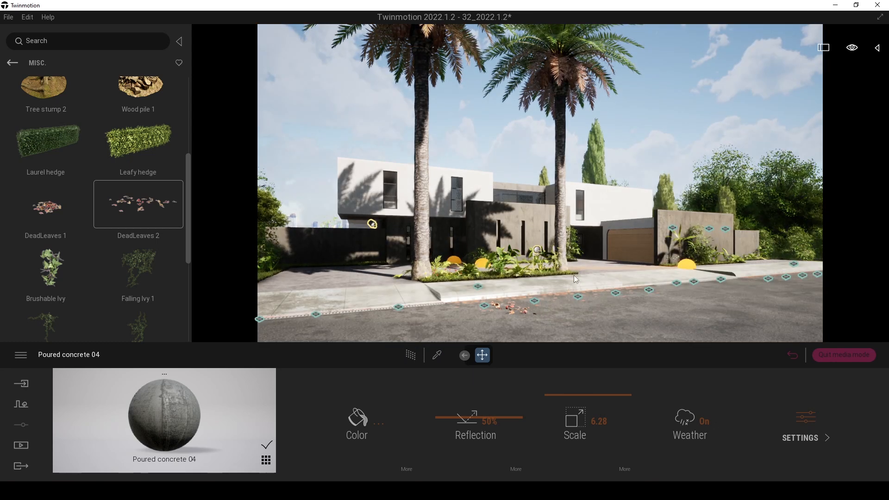
# Step: Filter the scene objects by "dead leav" and delete all the Dead leaves 04 decals
pyautogui.click(877, 48)
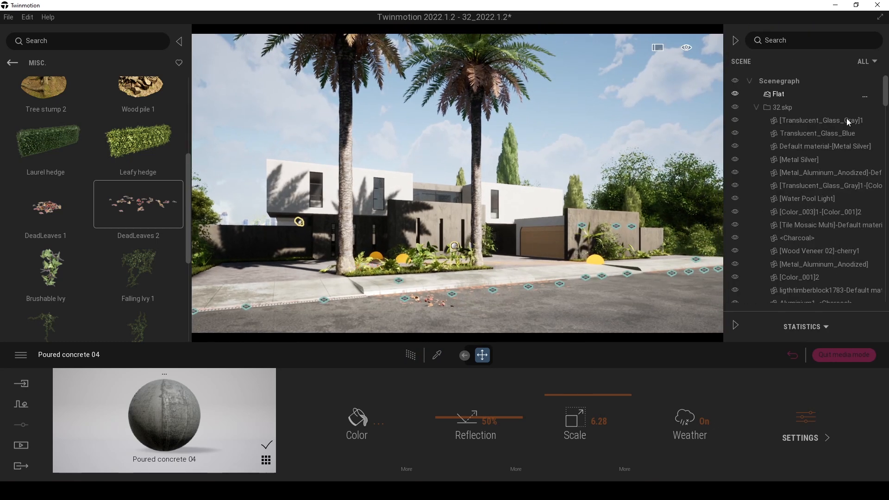
pyautogui.scroll(-10, 868, 300)
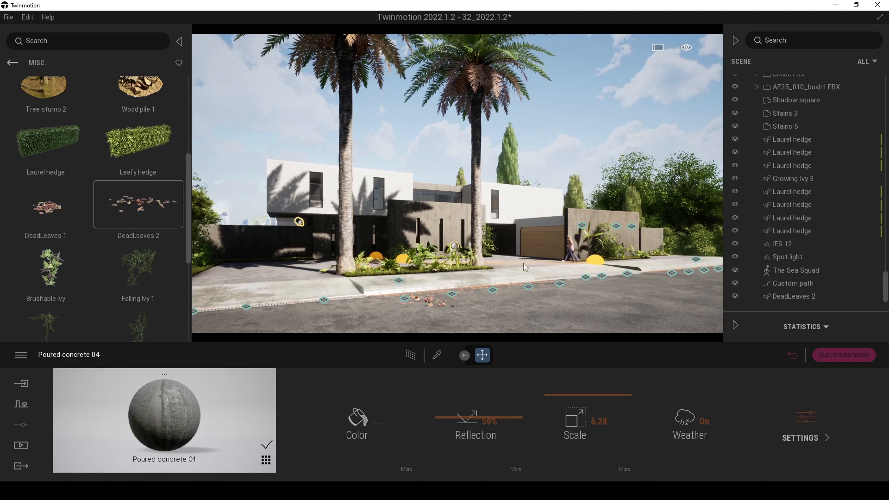
pyautogui.click(495, 288)
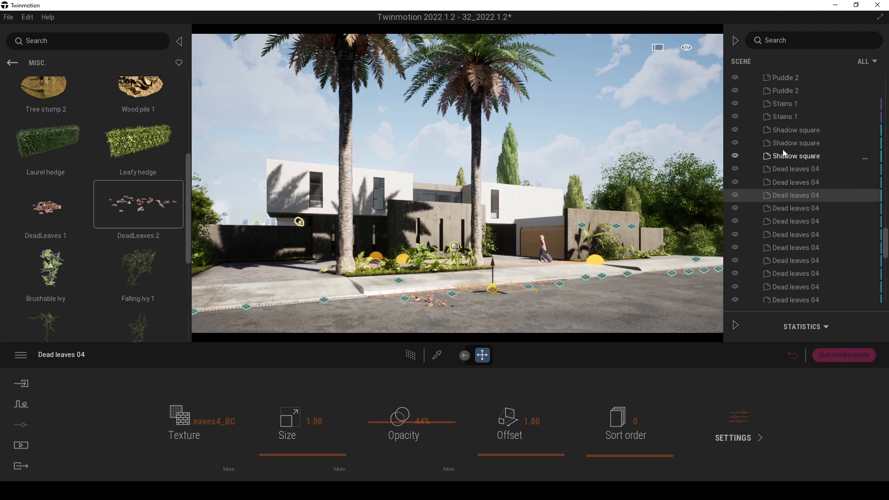
pyautogui.click(796, 182)
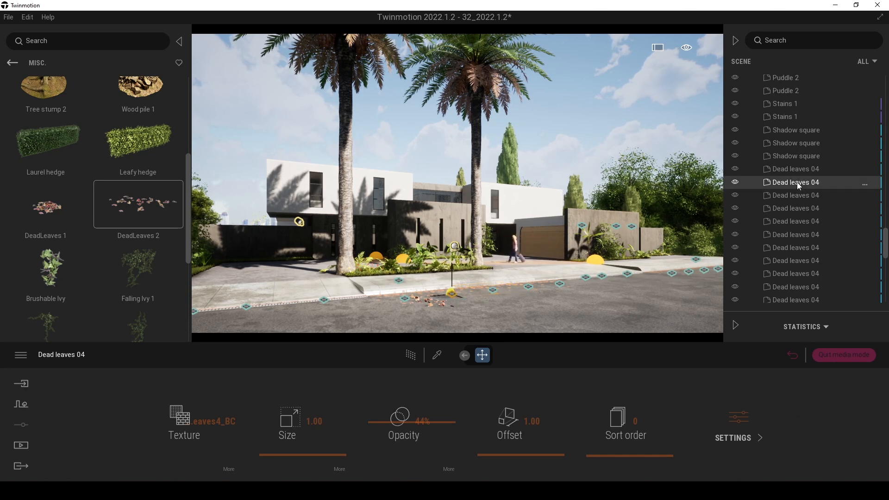
pyautogui.click(778, 41)
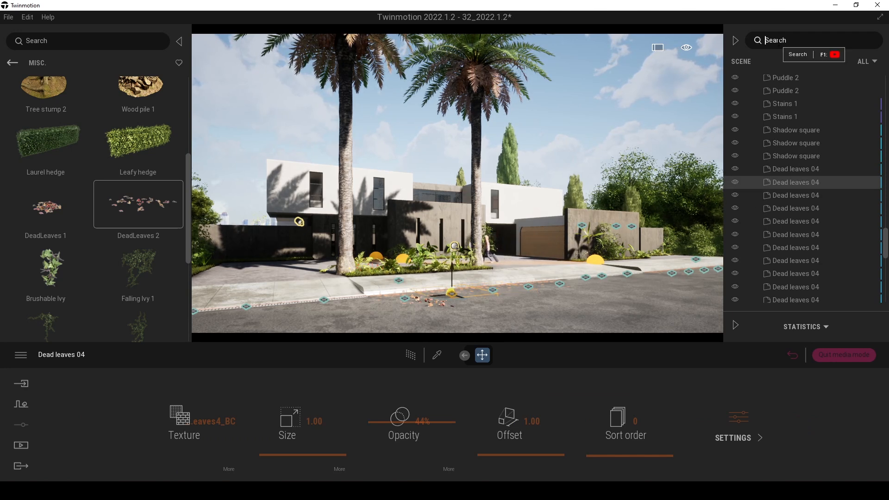
pyautogui.write('de')
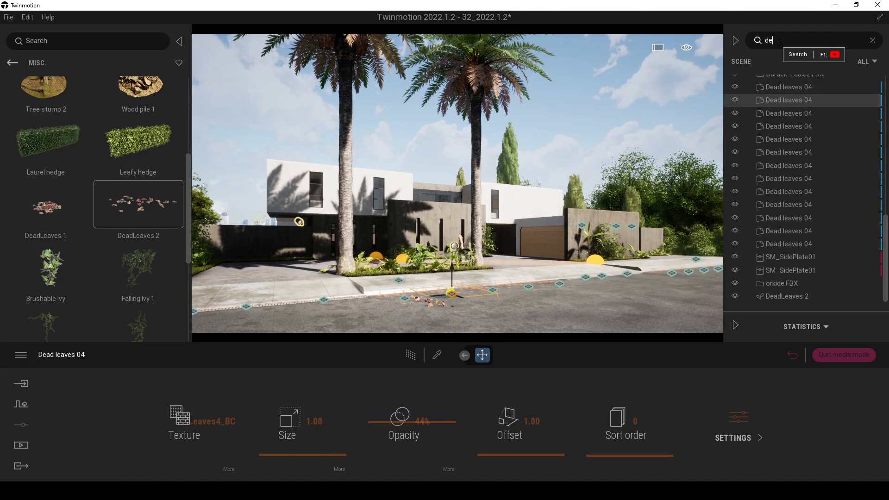
pyautogui.write('ad leav')
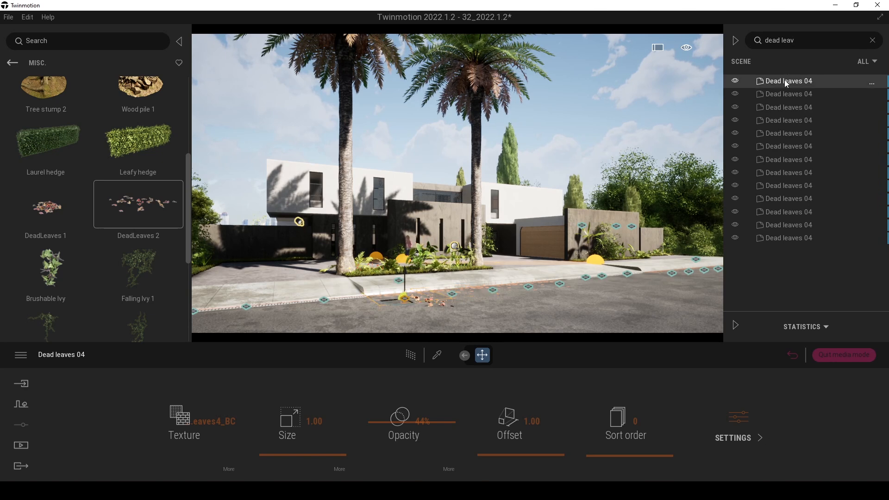
pyautogui.keyDown('shift'); pyautogui.click(800, 239); pyautogui.keyUp('shift')
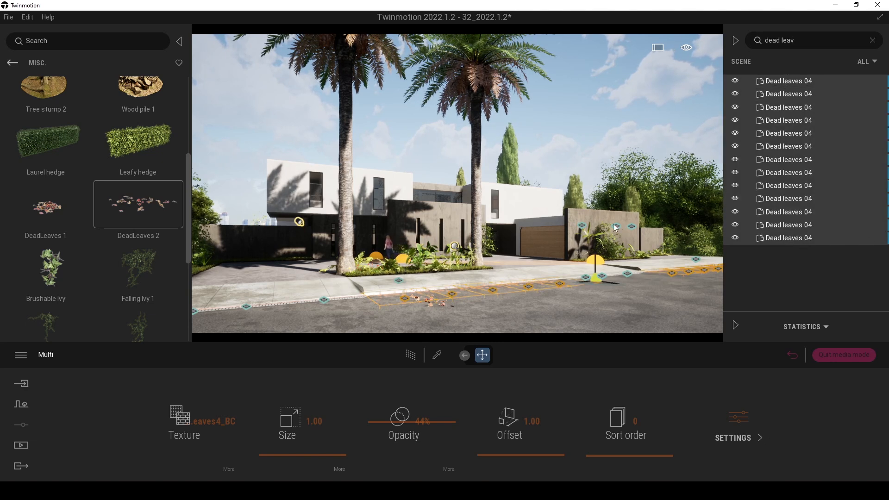
pyautogui.press('Delete')
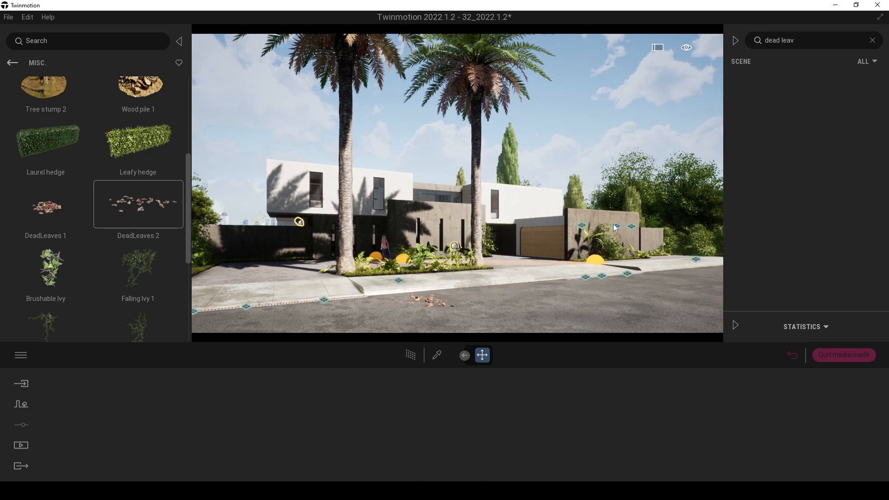
# Step: Filter the scene objects by "stain" and delete all the Stains decals
pyautogui.click(583, 226)
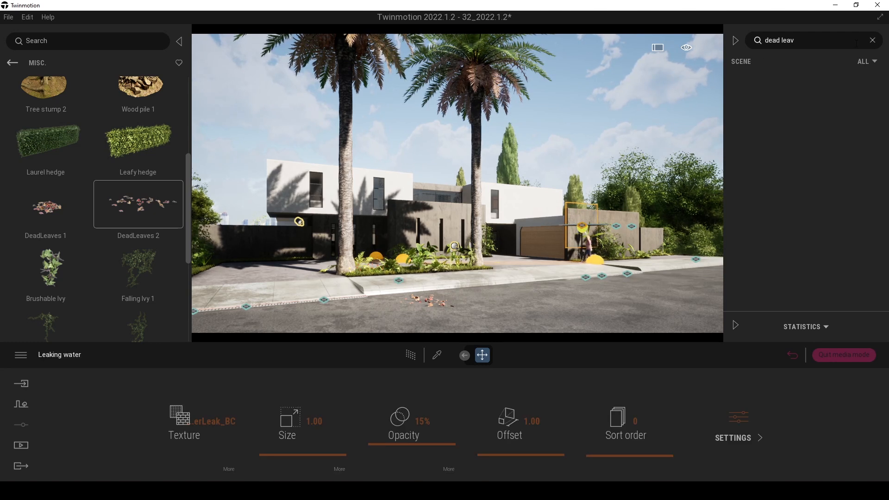
pyautogui.click(871, 40)
pyautogui.click(842, 42)
pyautogui.write('stain')
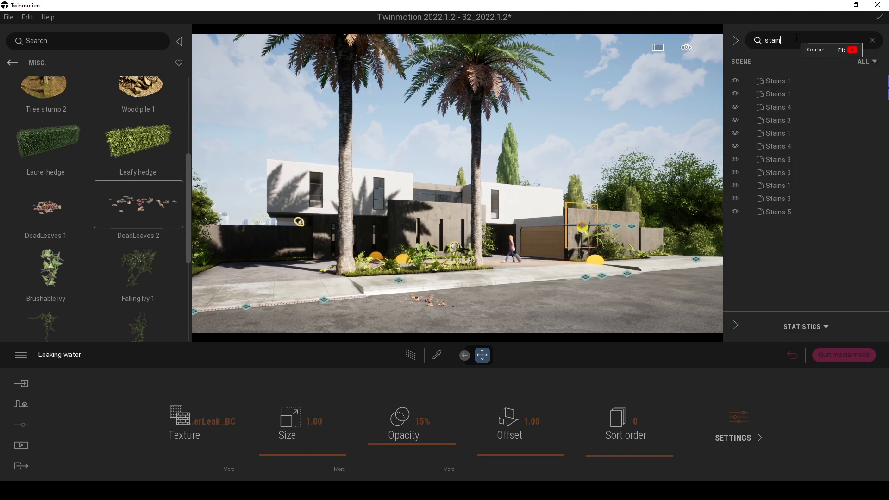
pyautogui.click(778, 81)
pyautogui.keyDown('shift'); pyautogui.click(783, 213); pyautogui.keyUp('shift')
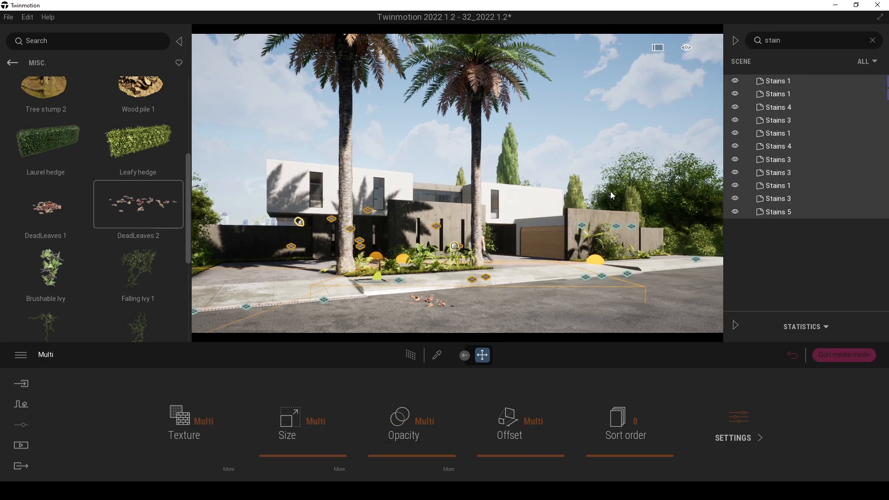
pyautogui.press('Delete')
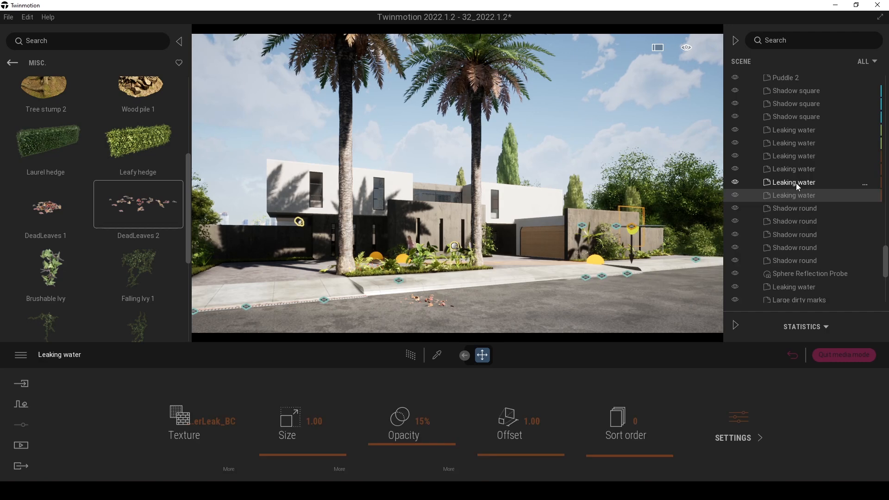
# Step: Delete the consecutive decals in the scene list from the first Sewer through the last Shadow round
pyautogui.click(804, 259)
pyautogui.scroll(6, 808, 226)
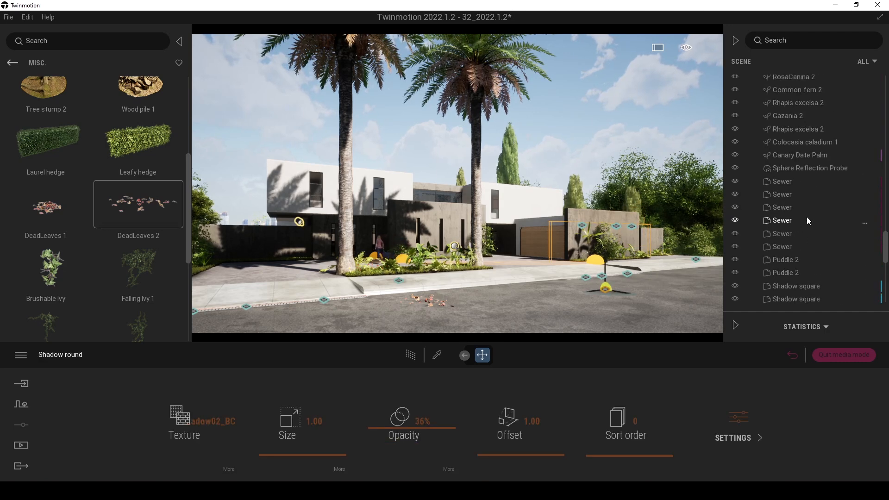
pyautogui.keyDown('shift'); pyautogui.click(801, 182); pyautogui.keyUp('shift')
pyautogui.press('Delete')
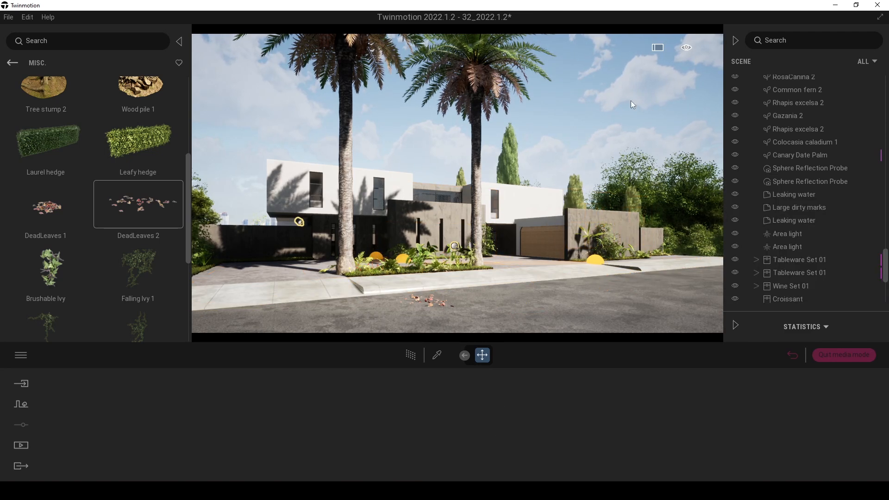
# Step: Delete the custom path with the walking character in front of the house
pyautogui.click(408, 245)
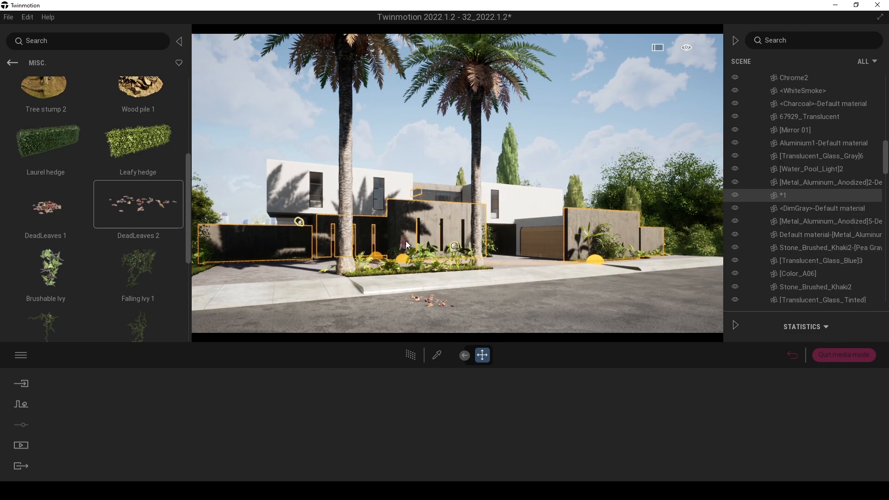
pyautogui.click(673, 136)
pyautogui.moveTo(884, 121); pyautogui.dragTo(880, 298)
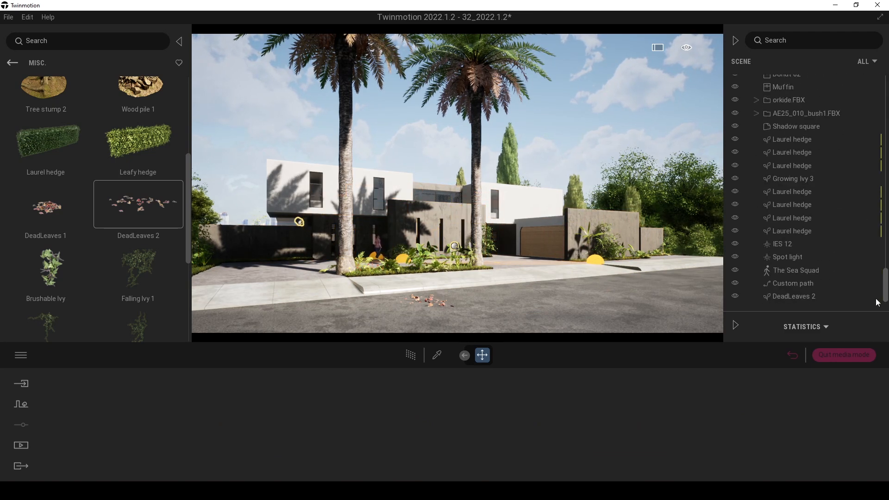
pyautogui.click(794, 283)
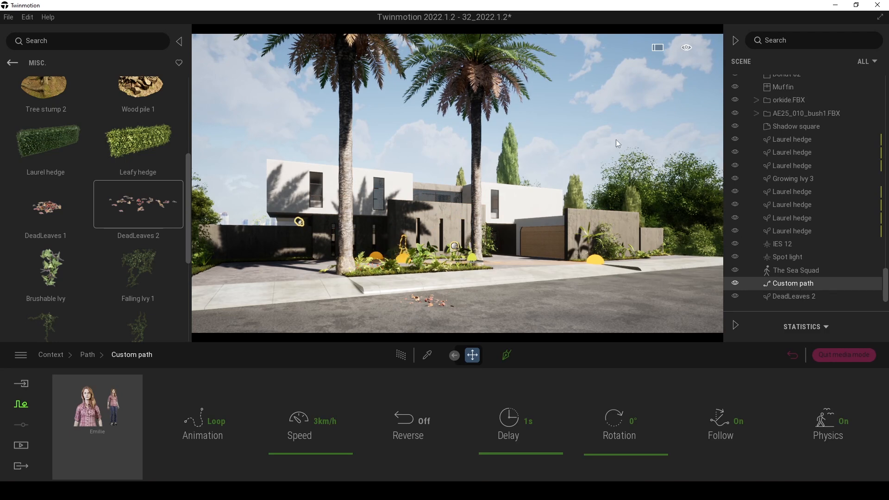
pyautogui.press('Delete')
# Step: Group the DeadLeaves 2 object in a new container named leaves and make it the active container
pyautogui.doubleClick(794, 296)
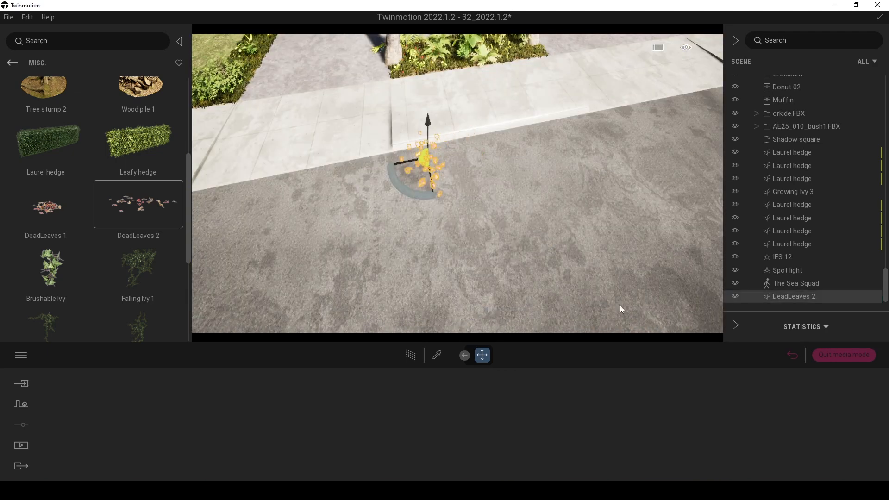
pyautogui.rightClick(788, 293)
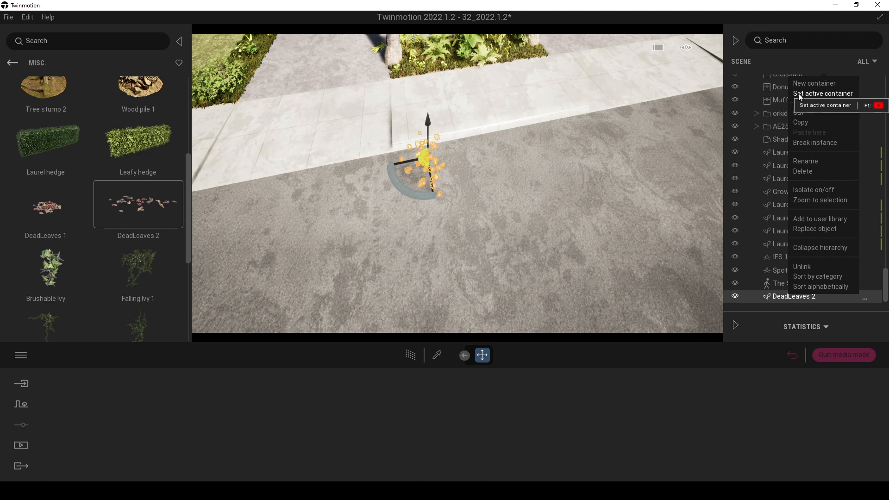
pyautogui.click(814, 99)
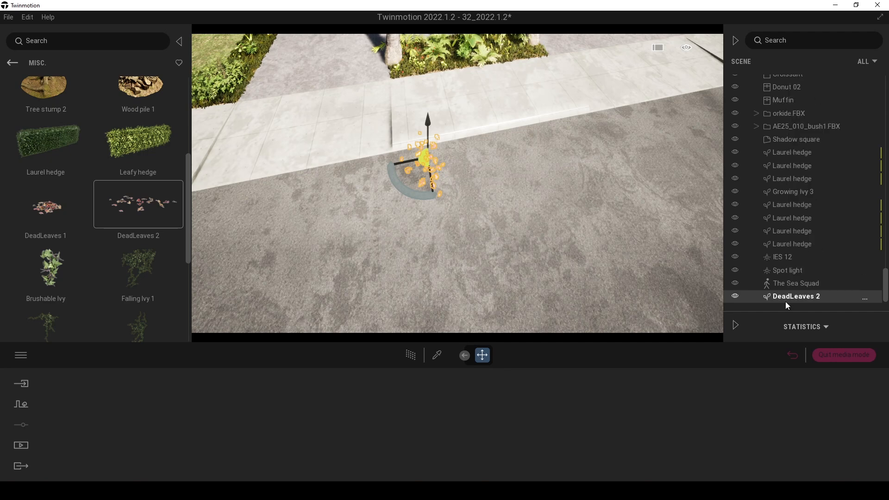
pyautogui.rightClick(785, 304)
pyautogui.click(807, 88)
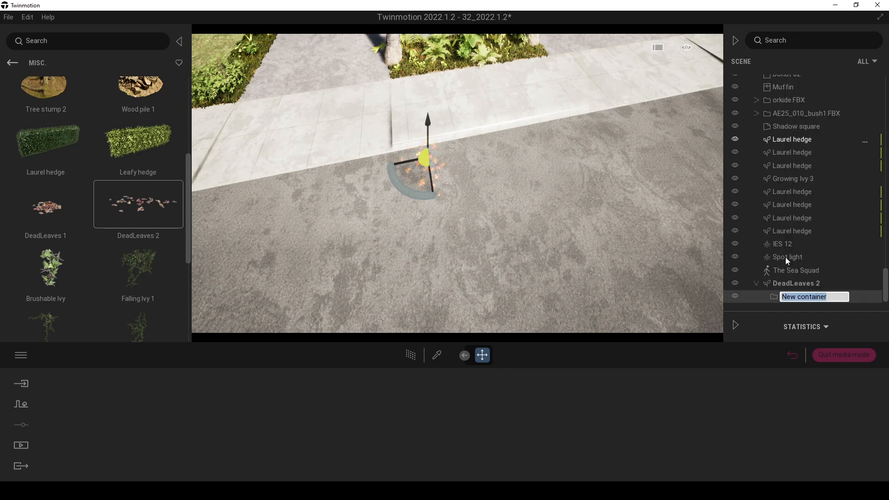
pyautogui.write('leaves')
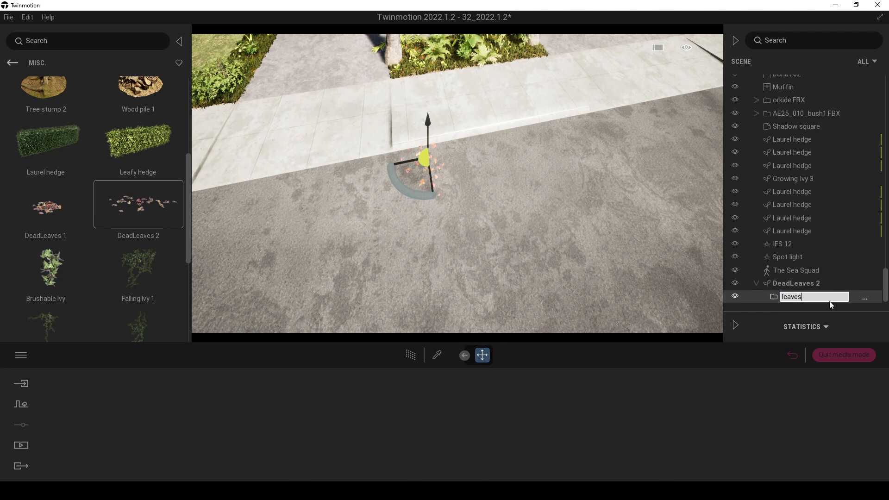
pyautogui.press('Return')
pyautogui.moveTo(829, 300); pyautogui.dragTo(790, 283)
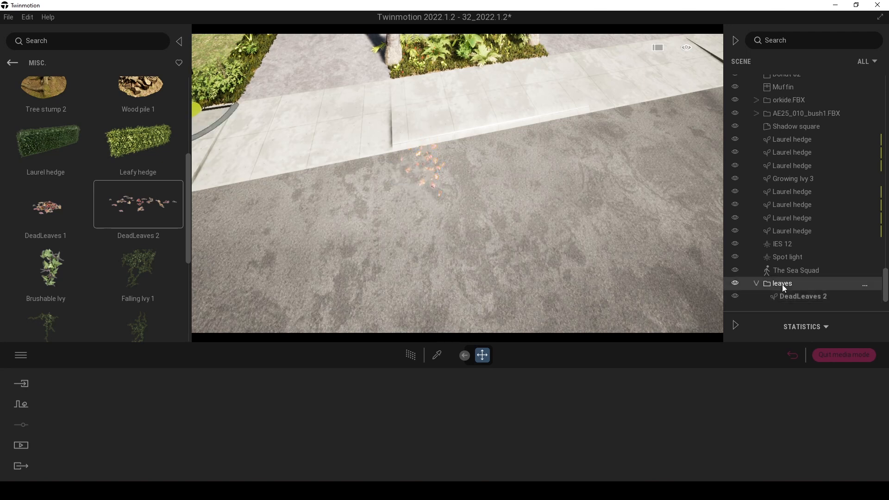
pyautogui.rightClick(782, 284)
pyautogui.click(807, 85)
# Step: Duplicate DeadLeaves 2 as an instance and position the copy beside the original along the road's curb
pyautogui.click(793, 297)
pyautogui.moveTo(413, 177); pyautogui.dragTo(463, 162)
pyautogui.click(412, 306)
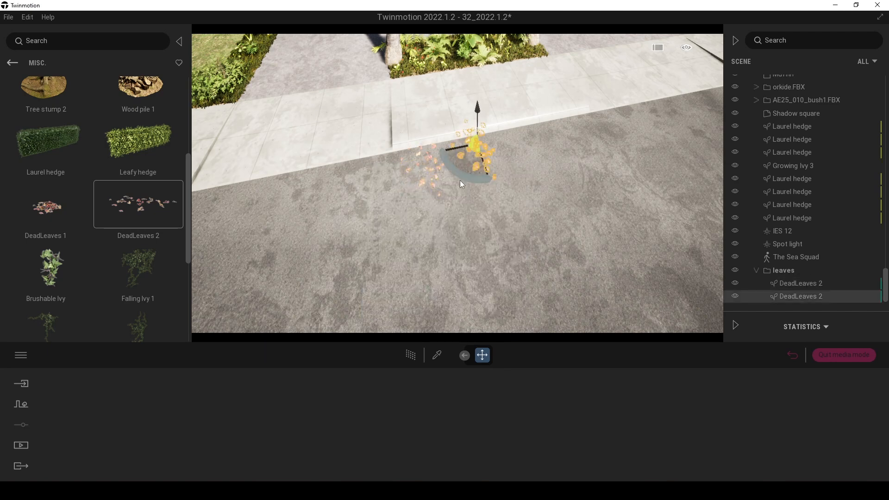
pyautogui.moveTo(469, 176); pyautogui.dragTo(530, 149)
pyautogui.moveTo(472, 156); pyautogui.dragTo(481, 148)
# Step: Copy the DeadLeaves 2 pair along the curb as multiple instances with 3.41 m spacing
pyautogui.click(437, 168)
pyautogui.keyDown('shift'); pyautogui.moveTo(437, 169); pyautogui.dragTo(535, 135); pyautogui.keyUp('shift')
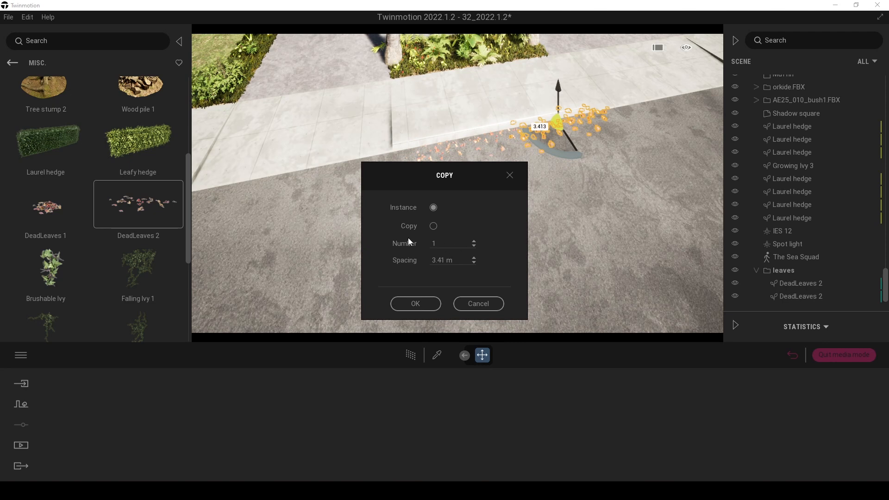
pyautogui.click(473, 240)
pyautogui.click(473, 240)
pyautogui.click(418, 302)
# Step: Copy the leaves as one instance with 8.58 m spacing toward the near end of the curb
pyautogui.scroll(-3, 443, 276)
pyautogui.keyDown('shift'); pyautogui.moveTo(443, 232); pyautogui.dragTo(425, 194, button='middle'); pyautogui.keyUp('shift')
pyautogui.click(408, 170)
pyautogui.keyDown('ctrl'); pyautogui.moveTo(408, 172); pyautogui.dragTo(239, 221); pyautogui.keyUp('ctrl')
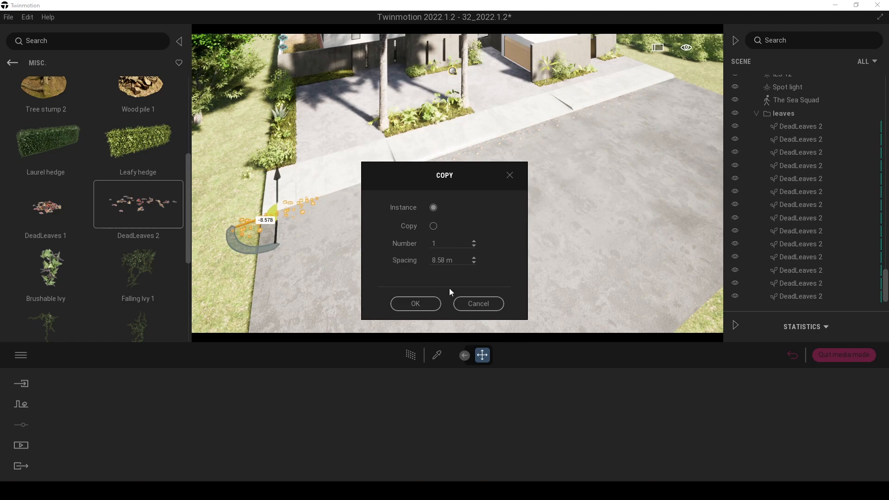
pyautogui.click(421, 305)
# Step: Examine the leaf distribution along the curb and the road surface from the street in front of the house
pyautogui.click(696, 84)
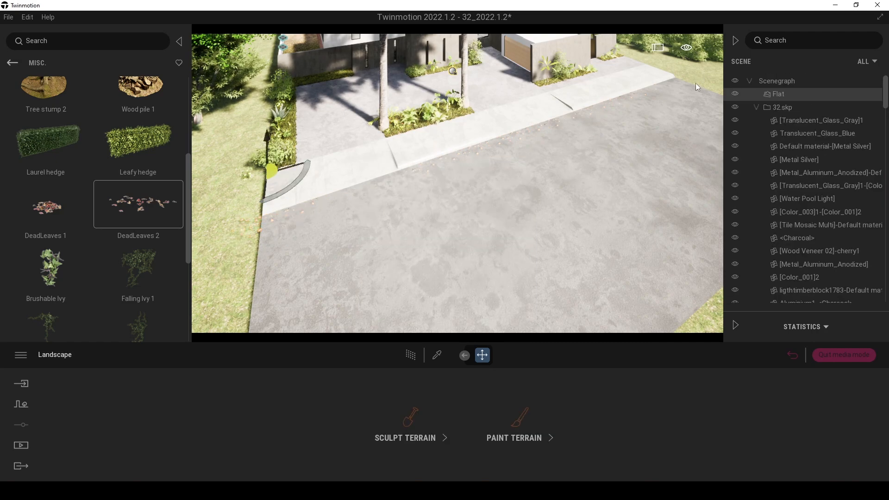
pyautogui.press('w')
pyautogui.moveTo(485, 275); pyautogui.dragTo(481, 204, button='right')
pyautogui.press('s')
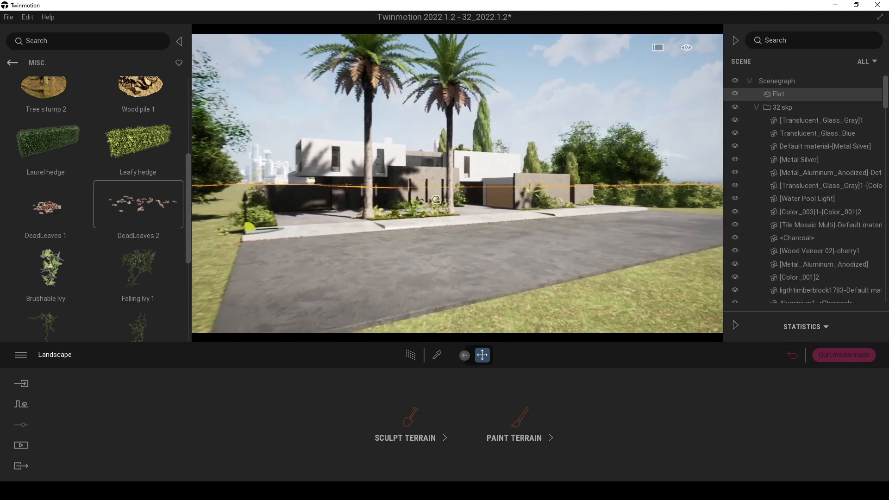
pyautogui.press('w')
pyautogui.moveTo(482, 250); pyautogui.dragTo(485, 276, button='right')
pyautogui.press('s')
pyautogui.press('w')
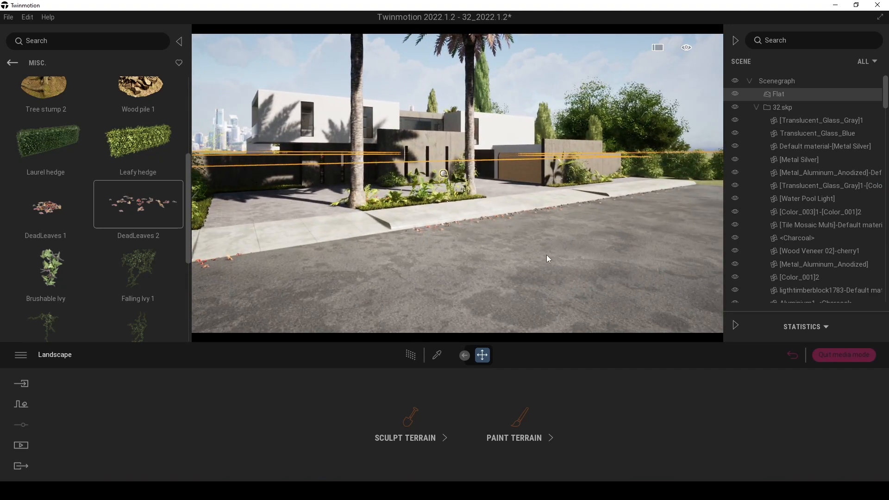
# Step: Replace the road's Asphalt 4 material with the first Fine Road surface from the Quixel Megascans fine asphalt collection
pyautogui.click(436, 356)
pyautogui.click(426, 296)
pyautogui.click(12, 62)
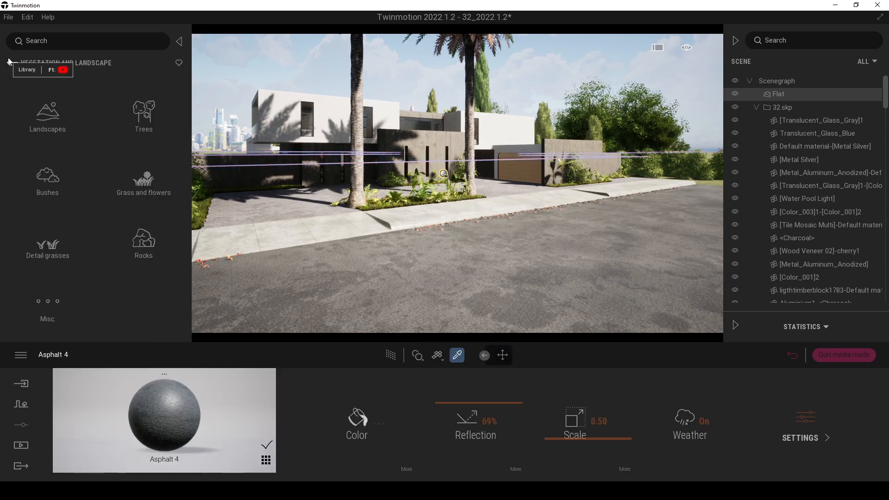
pyautogui.click(9, 64)
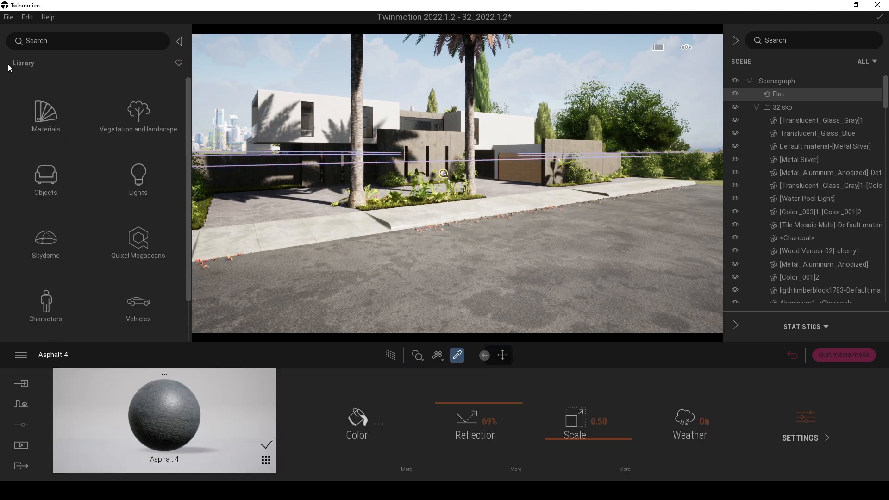
pyautogui.click(119, 250)
pyautogui.click(44, 185)
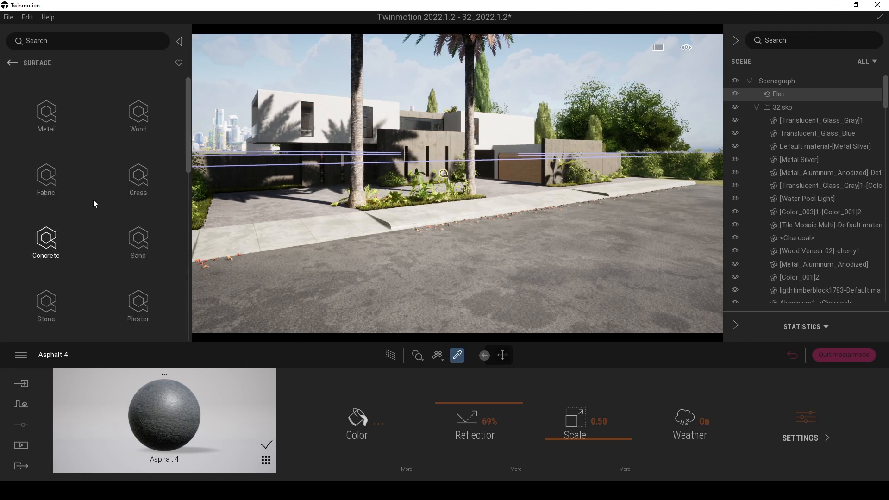
pyautogui.moveTo(186, 114); pyautogui.dragTo(179, 223)
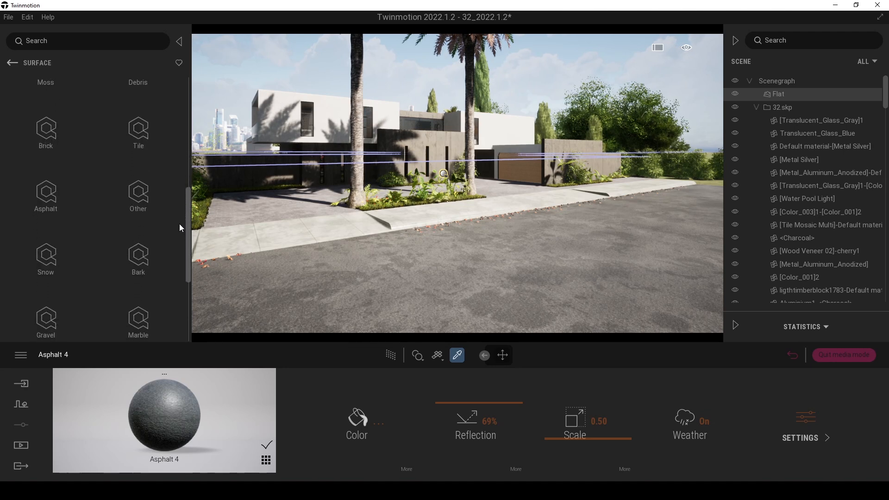
pyautogui.click(58, 198)
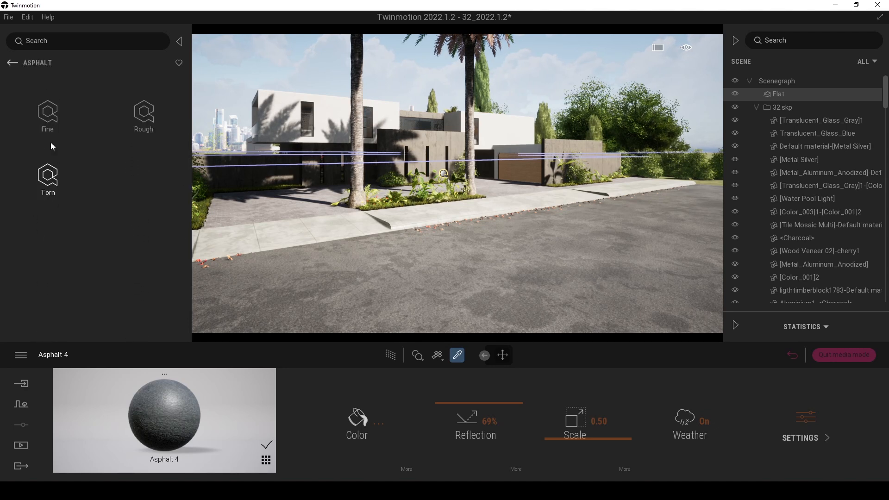
pyautogui.click(48, 116)
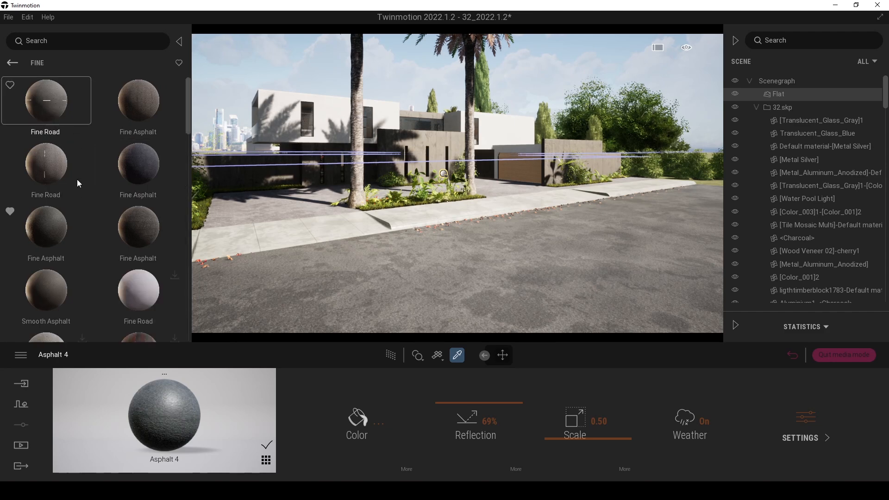
pyautogui.click(57, 116)
pyautogui.moveTo(56, 93); pyautogui.dragTo(368, 288)
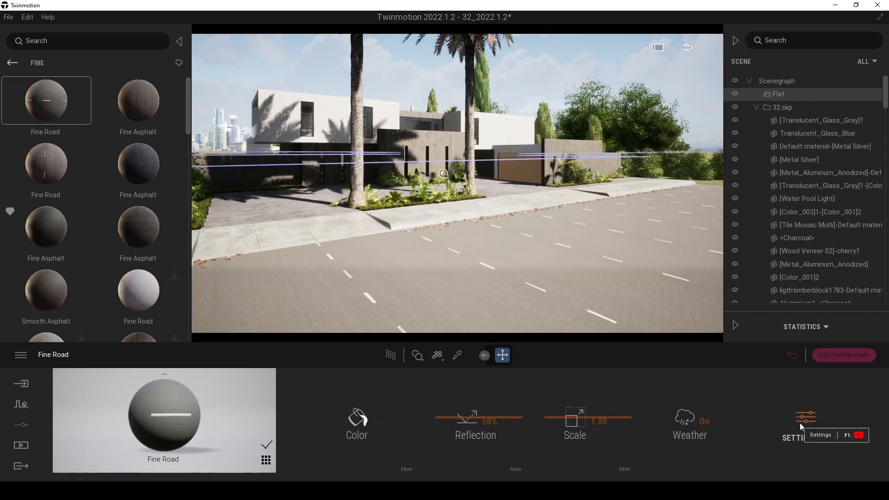
# Step: Set the Fine Road texture's rotation to 90° and its scale to 3.13
pyautogui.click(799, 423)
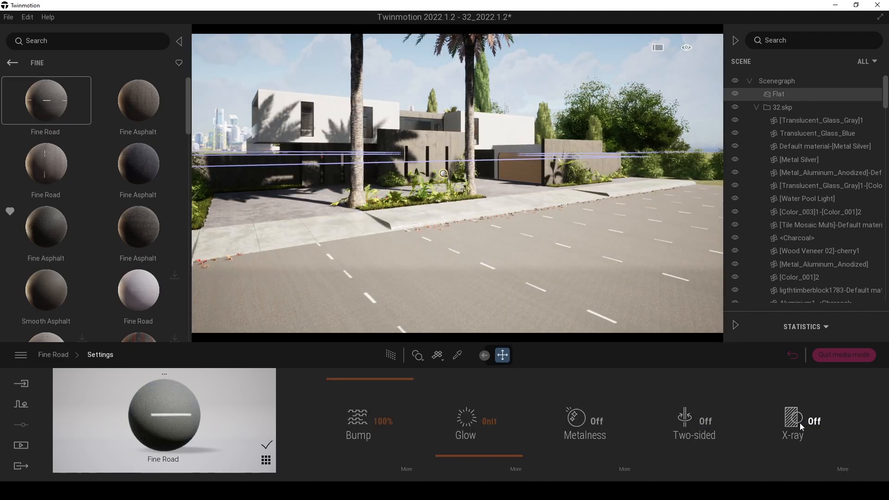
pyautogui.click(457, 354)
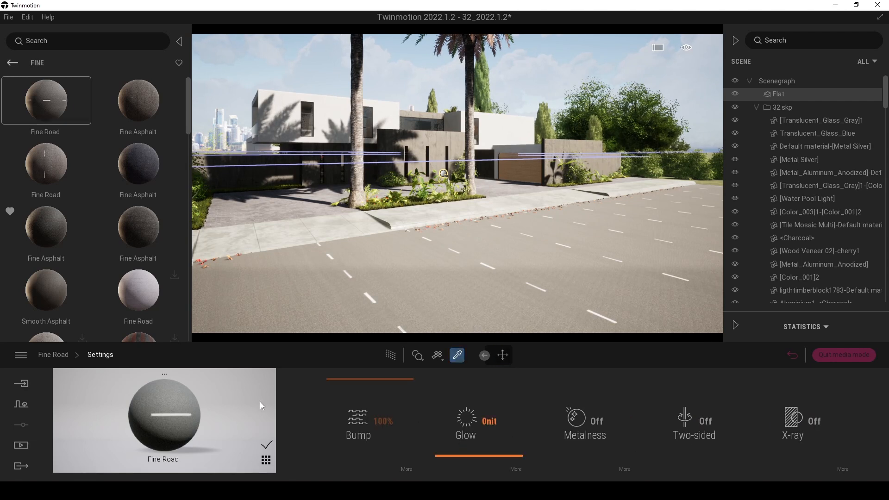
pyautogui.click(45, 354)
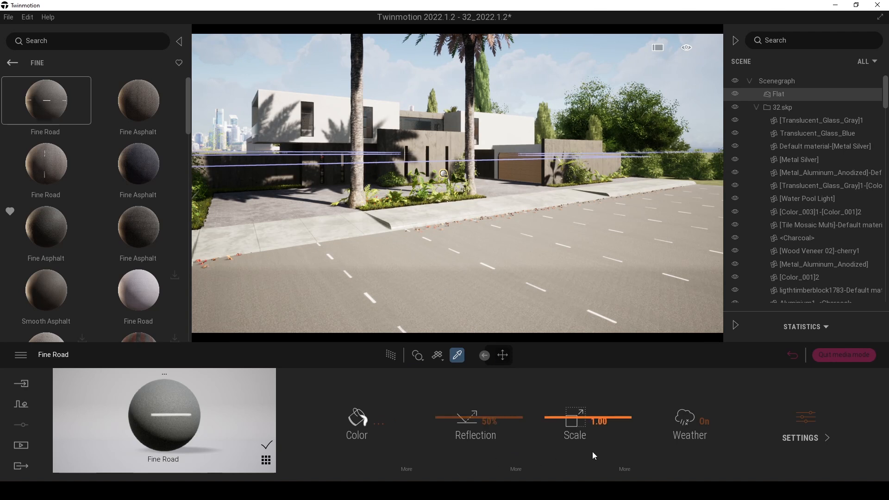
pyautogui.click(625, 469)
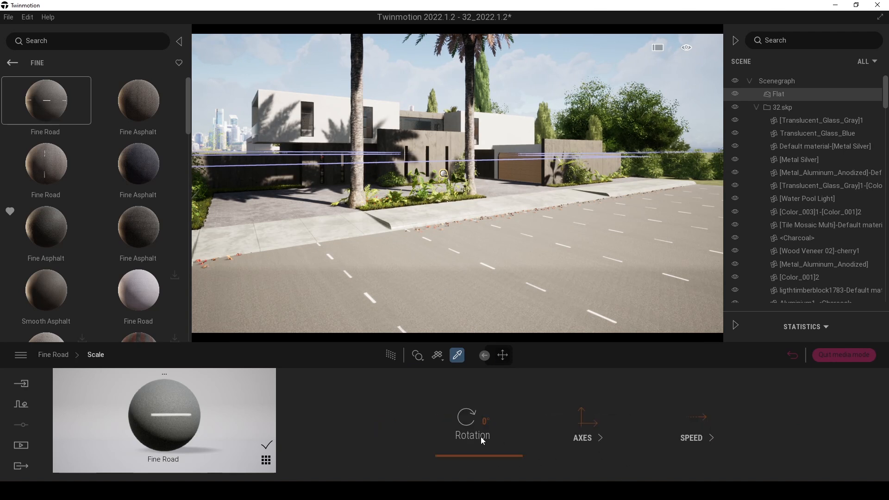
pyautogui.click(487, 421)
pyautogui.write('90')
pyautogui.press('Return')
pyautogui.click(65, 355)
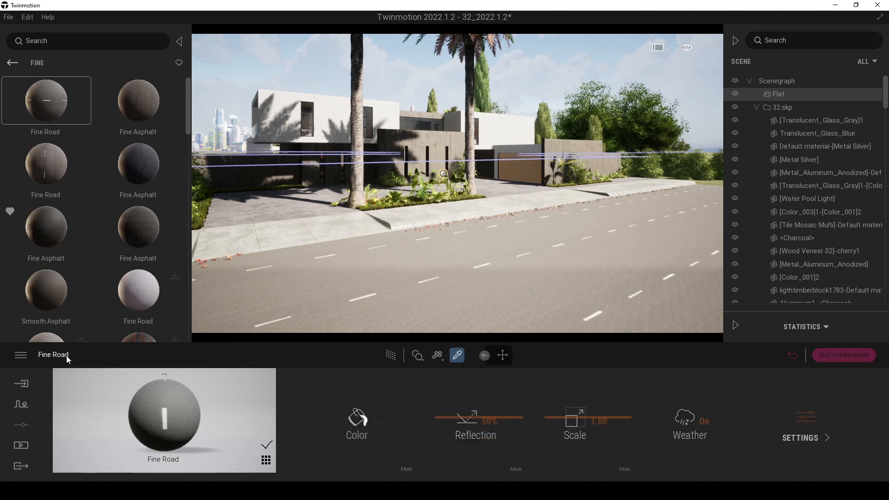
pyautogui.moveTo(559, 415); pyautogui.dragTo(561, 408)
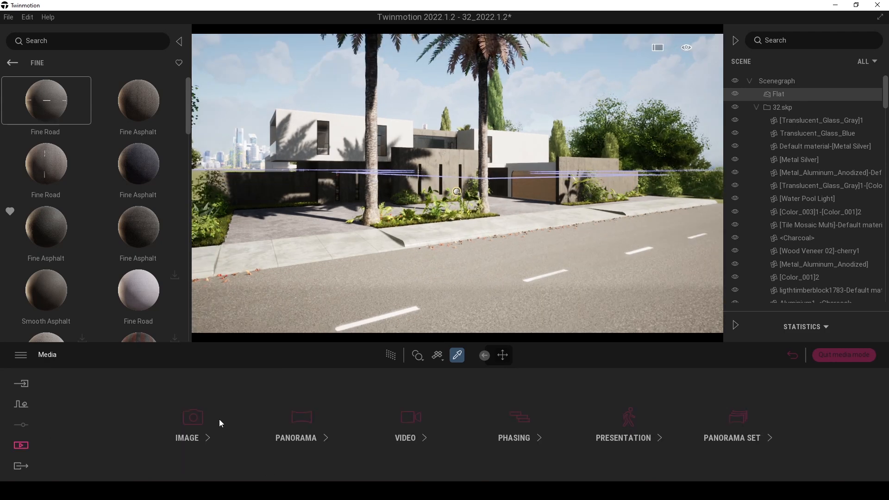
# Step: Restore the saved Image1 view and turn on the path tracer
pyautogui.click(196, 423)
pyautogui.click(192, 399)
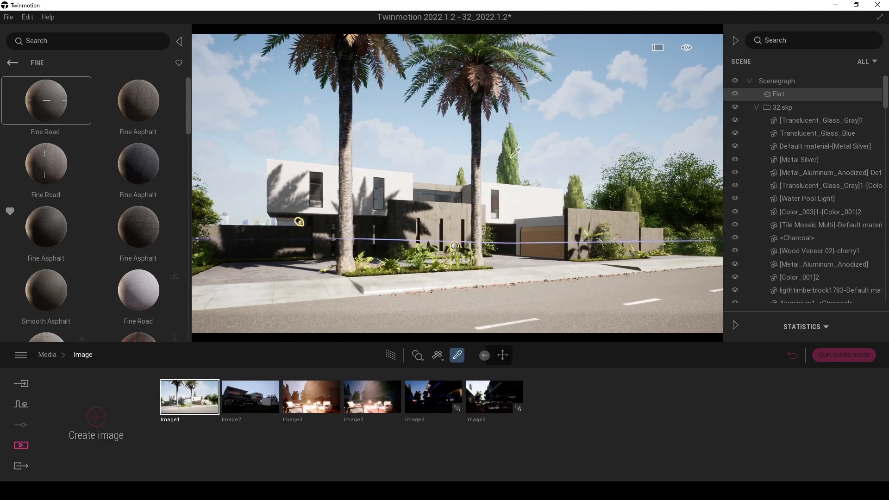
pyautogui.press('r')
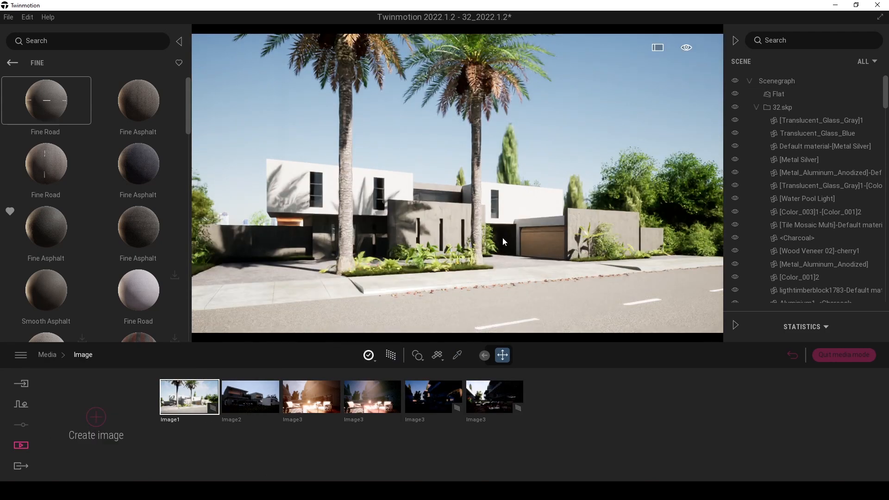
# Step: Pick the Fine Road material on the road and darken its colour to grey 818181
pyautogui.click(457, 355)
pyautogui.click(463, 307)
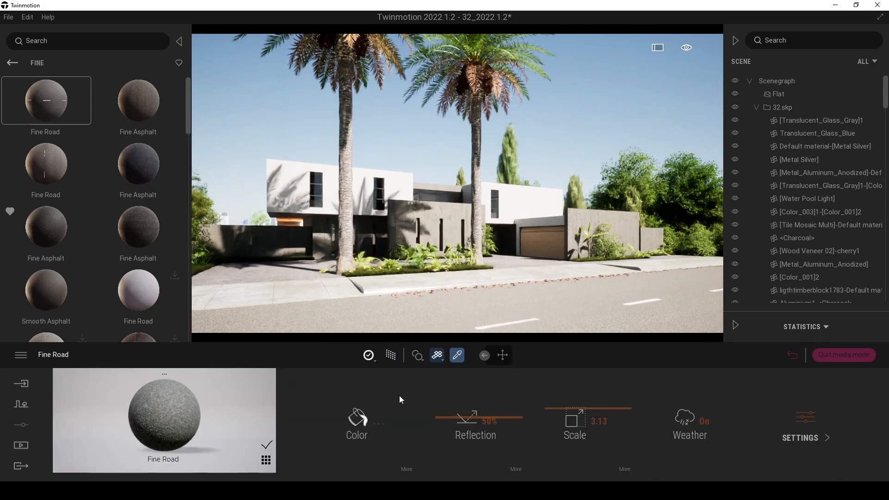
pyautogui.click(366, 421)
pyautogui.moveTo(308, 152); pyautogui.dragTo(19, 186)
pyautogui.moveTo(143, 211); pyautogui.dragTo(142, 250)
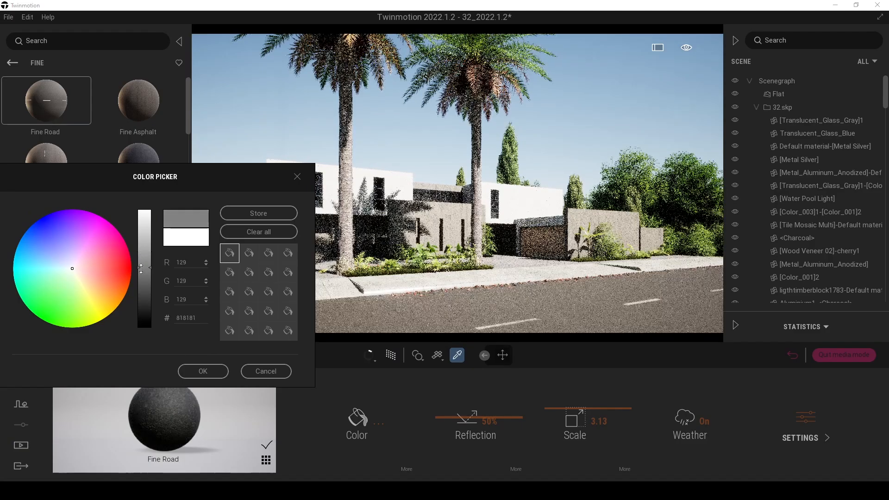
pyautogui.click(200, 370)
# Step: Set the Fine Road material's reflection to 59% and its grunge to 42%
pyautogui.moveTo(452, 417); pyautogui.dragTo(484, 417)
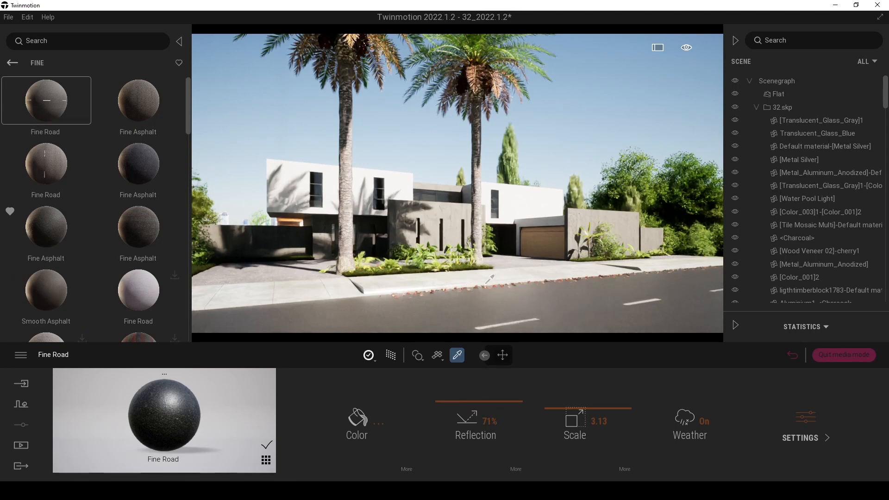
pyautogui.moveTo(448, 404); pyautogui.dragTo(435, 411)
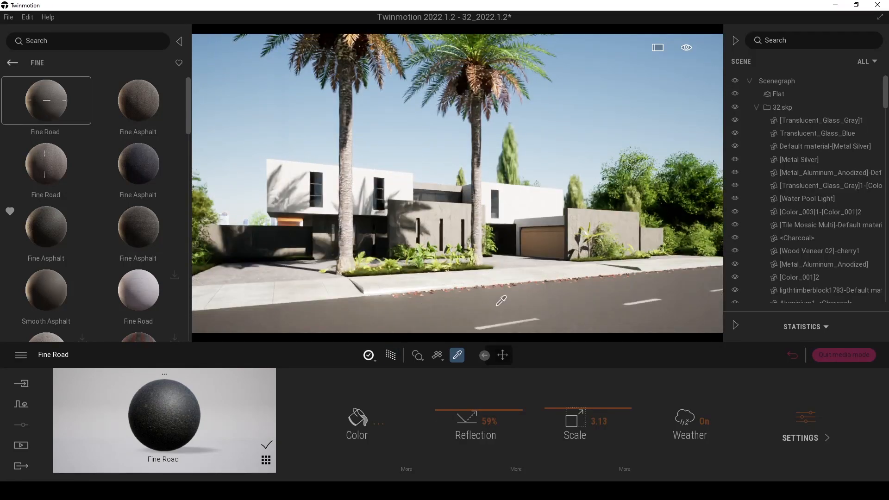
pyautogui.click(406, 469)
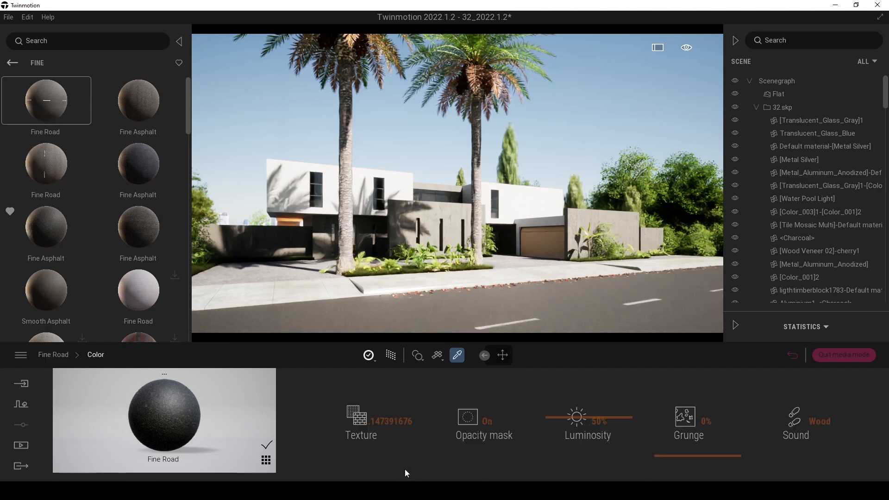
pyautogui.moveTo(660, 458); pyautogui.dragTo(669, 429)
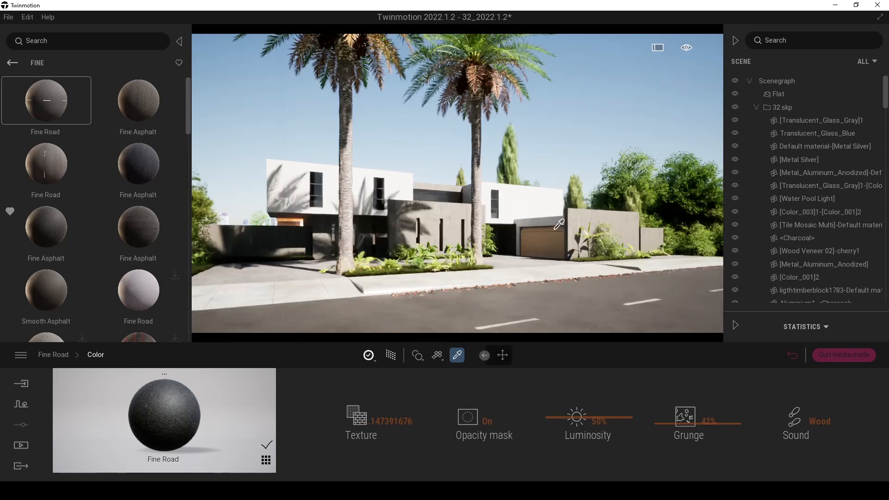
# Step: Apply the Noon Clear 07 skydome from the library's clear noon skies to the scene
pyautogui.click(13, 62)
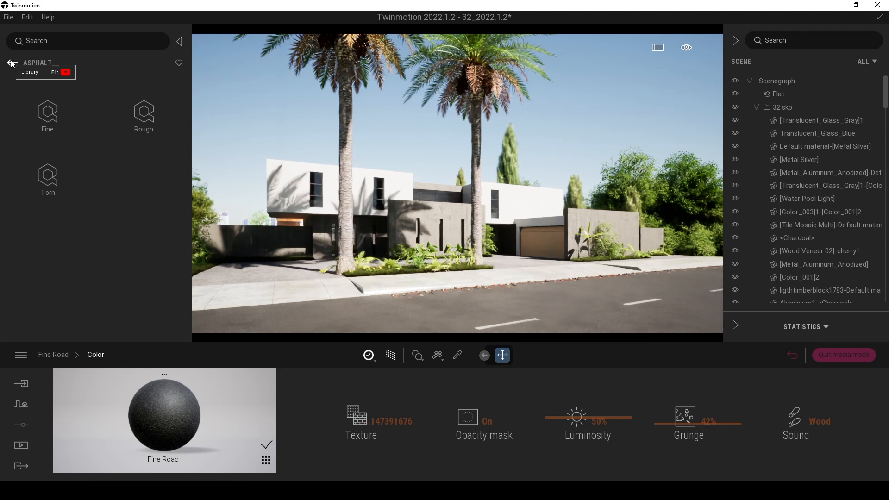
pyautogui.click(12, 63)
pyautogui.click(12, 63)
pyautogui.click(12, 62)
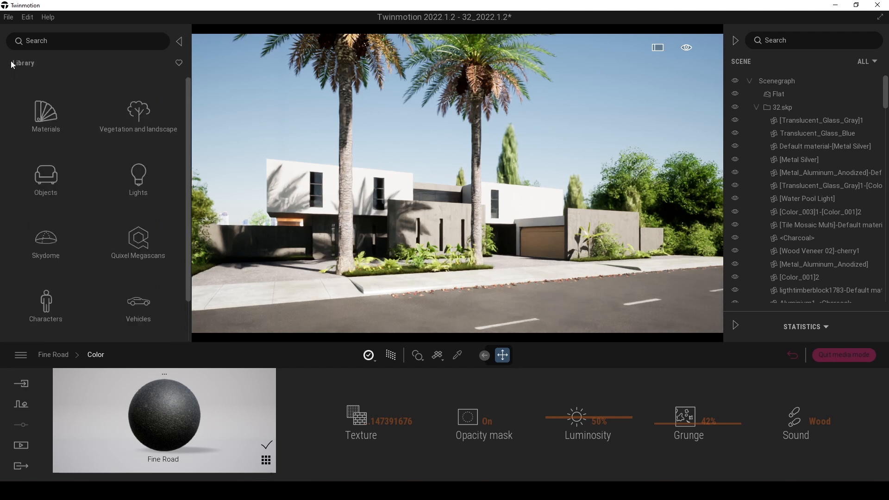
pyautogui.click(56, 240)
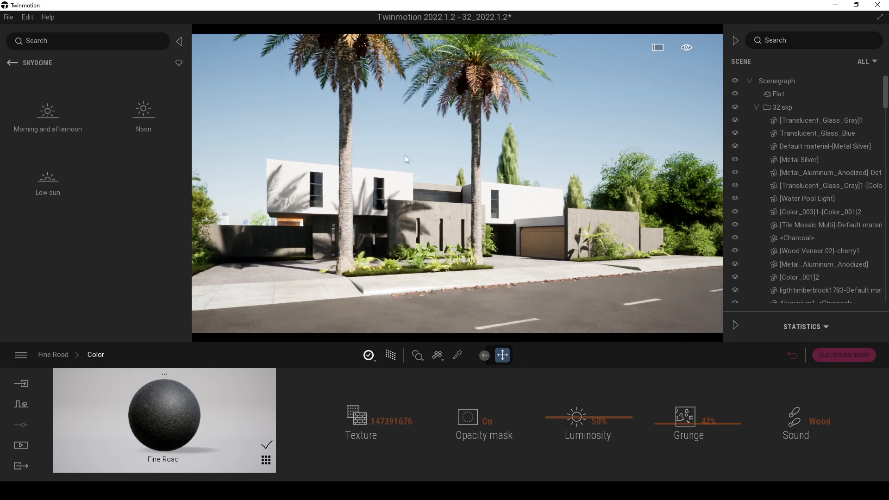
pyautogui.click(143, 113)
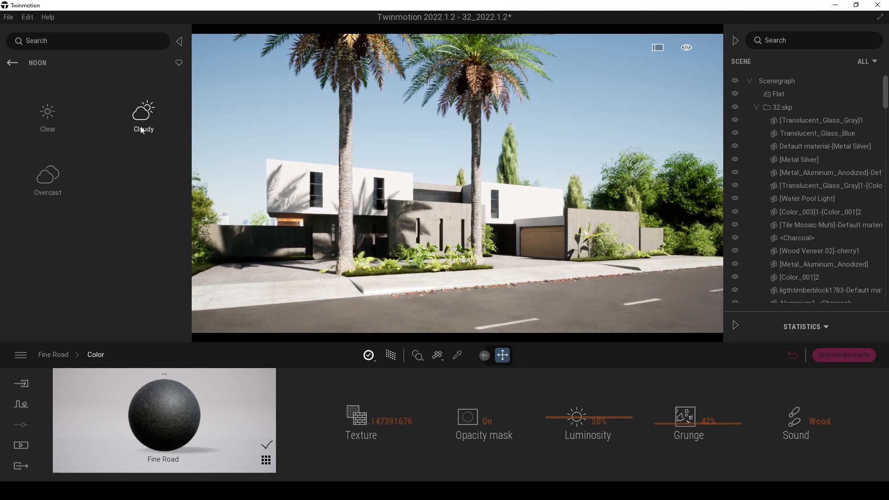
pyautogui.click(49, 115)
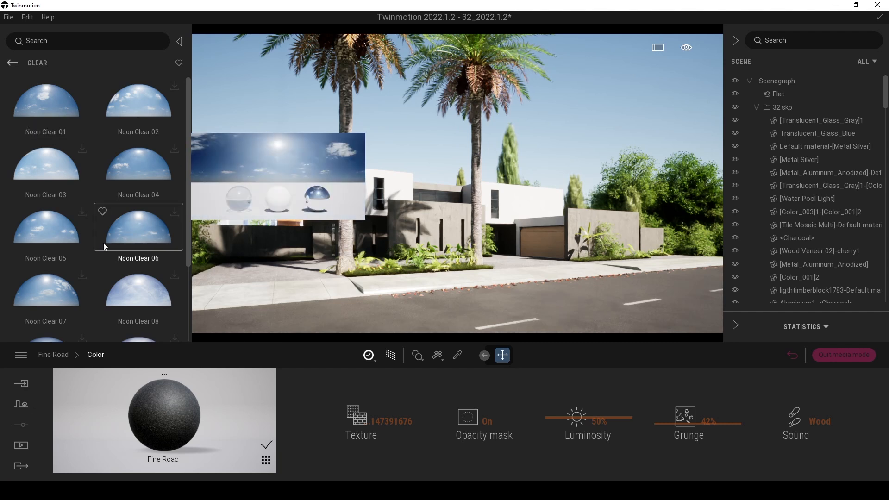
pyautogui.scroll(-1, 40, 232)
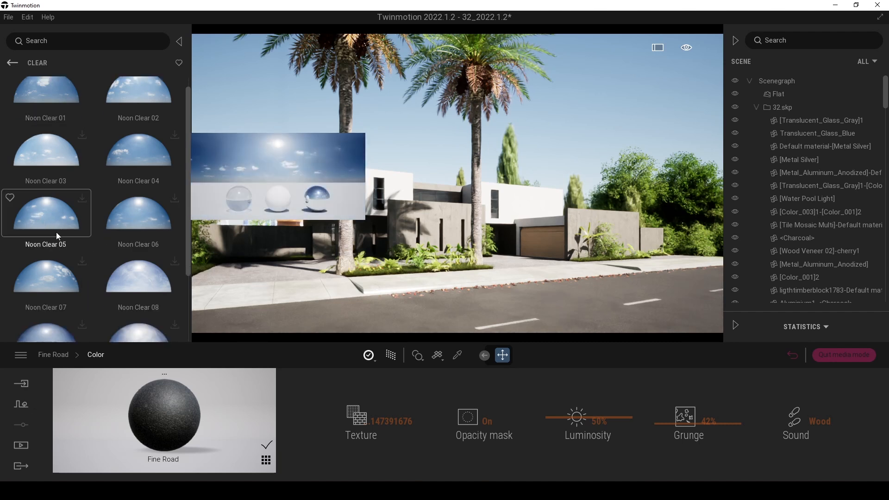
pyautogui.scroll(-1, 55, 278)
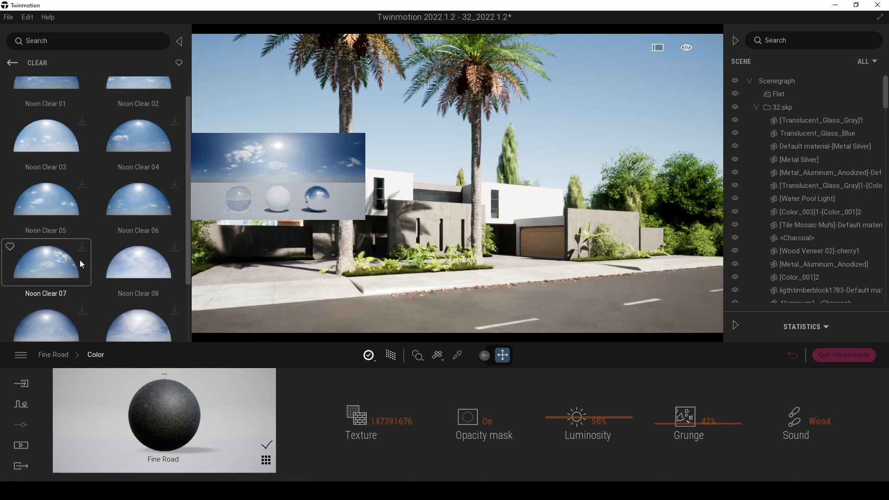
pyautogui.moveTo(43, 264); pyautogui.dragTo(271, 117)
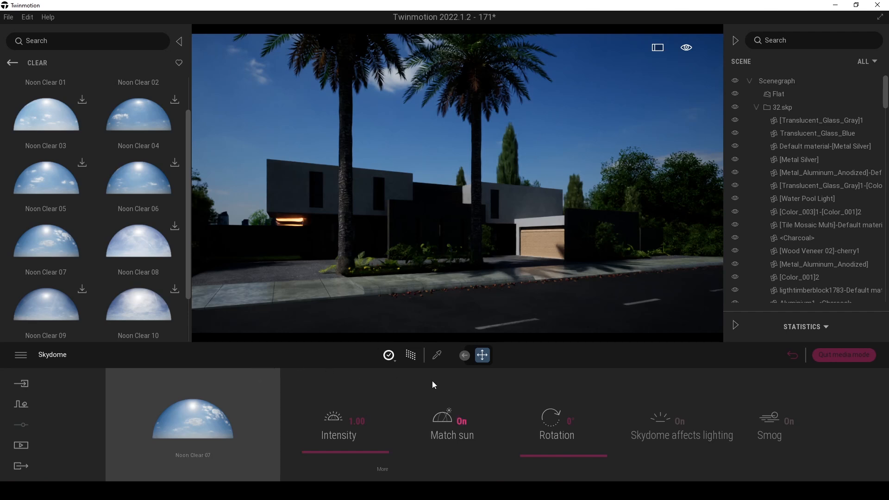
# Step: Set Image1's lighting exposure to 1.00 and its skydome intensity to 1.50
pyautogui.click(383, 469)
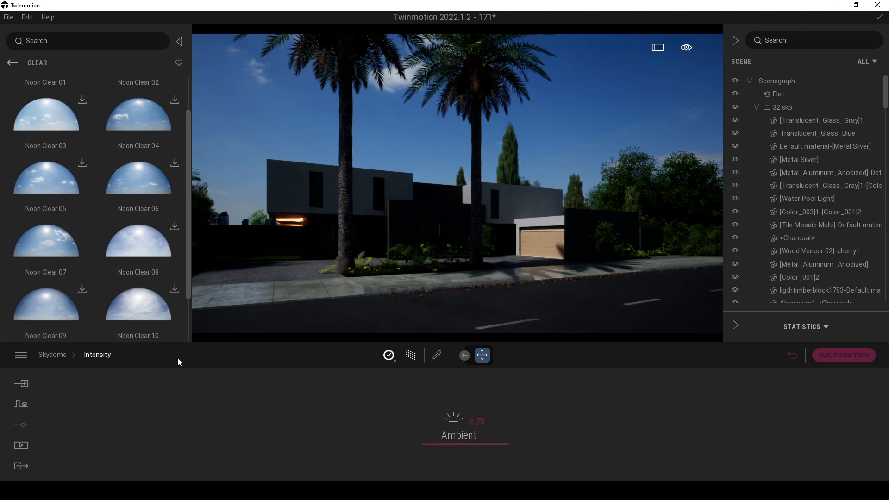
pyautogui.click(63, 355)
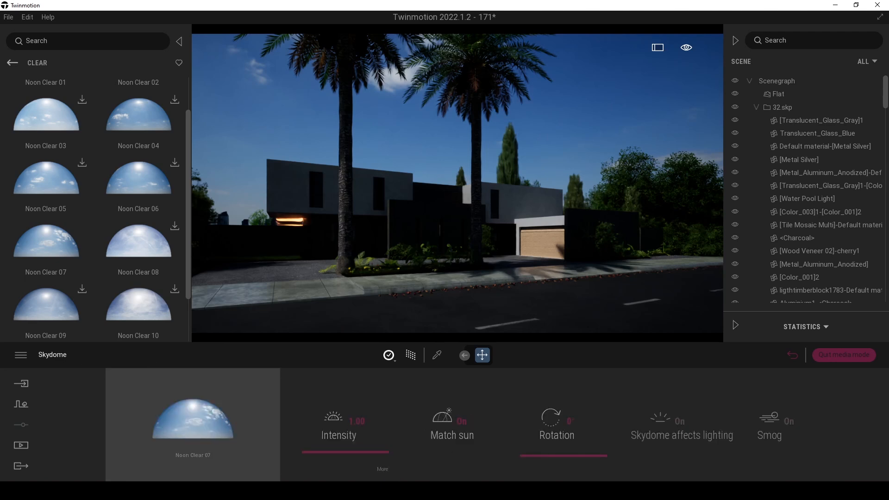
pyautogui.click(791, 356)
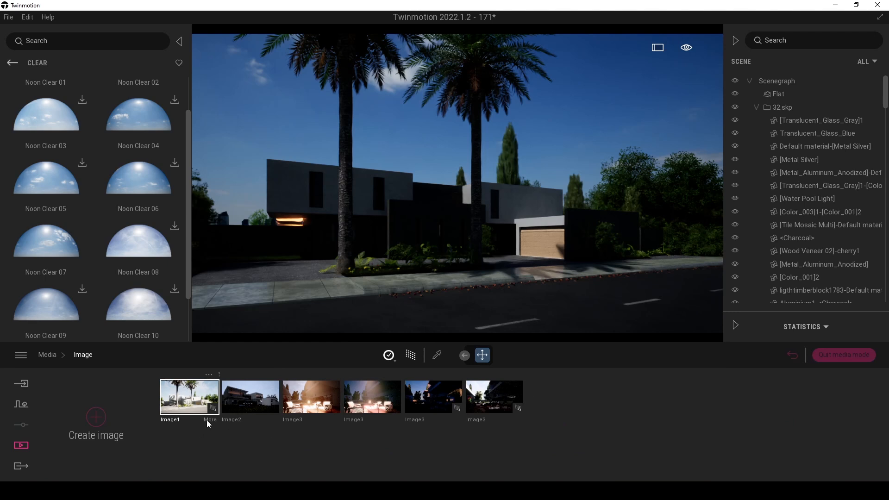
pyautogui.click(209, 420)
pyautogui.click(280, 433)
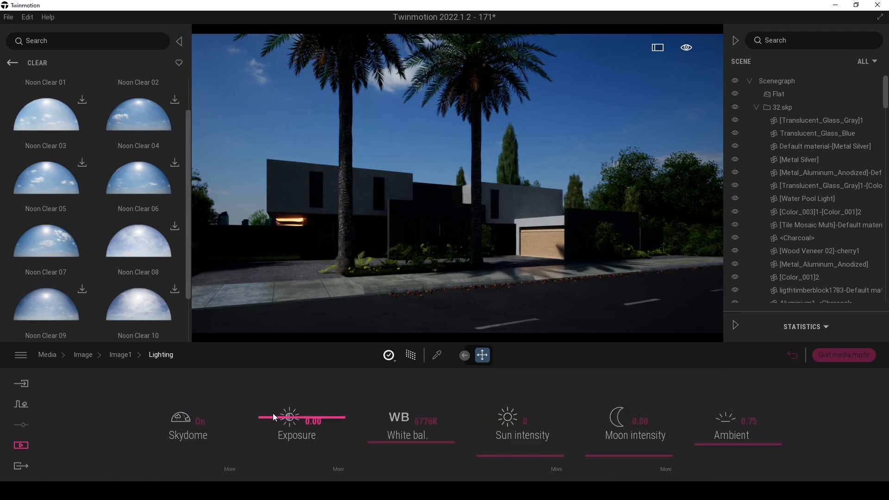
pyautogui.moveTo(272, 417); pyautogui.dragTo(272, 416)
pyautogui.click(313, 421)
pyautogui.click(227, 469)
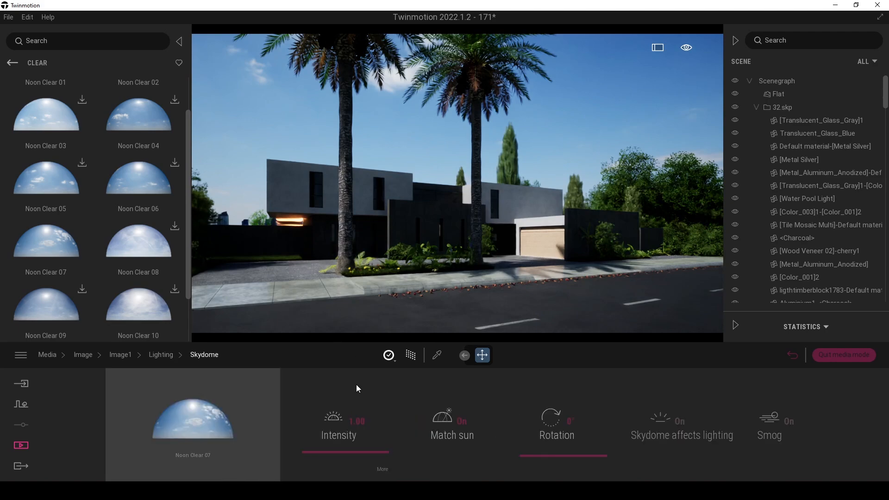
pyautogui.click(313, 450)
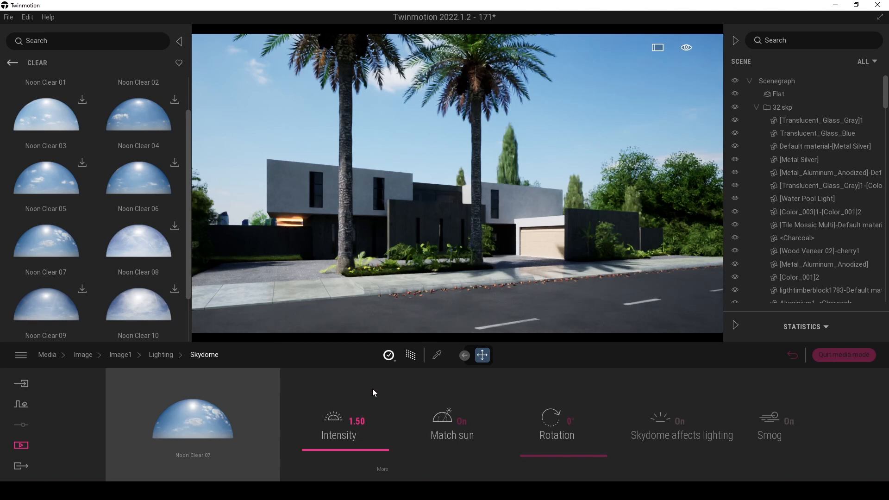
# Step: Raise Image1's ambient light to 1.49 and its white balance to 8285K
pyautogui.click(165, 355)
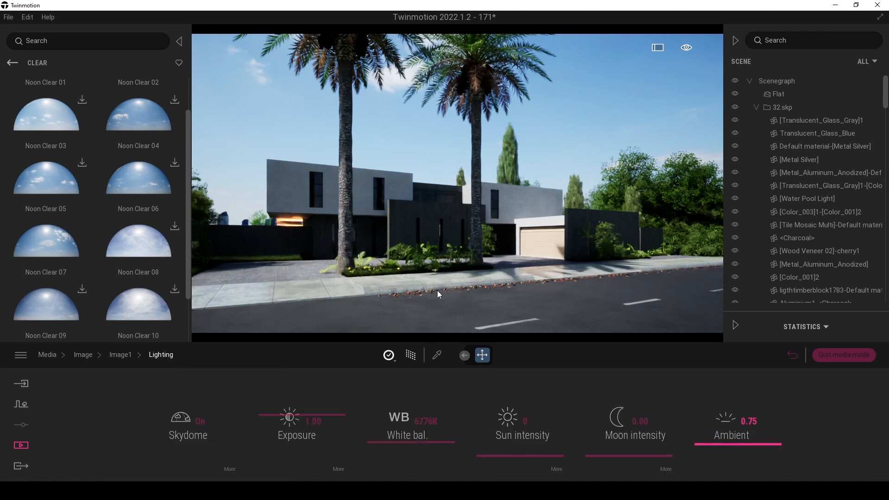
pyautogui.moveTo(710, 447); pyautogui.dragTo(711, 436)
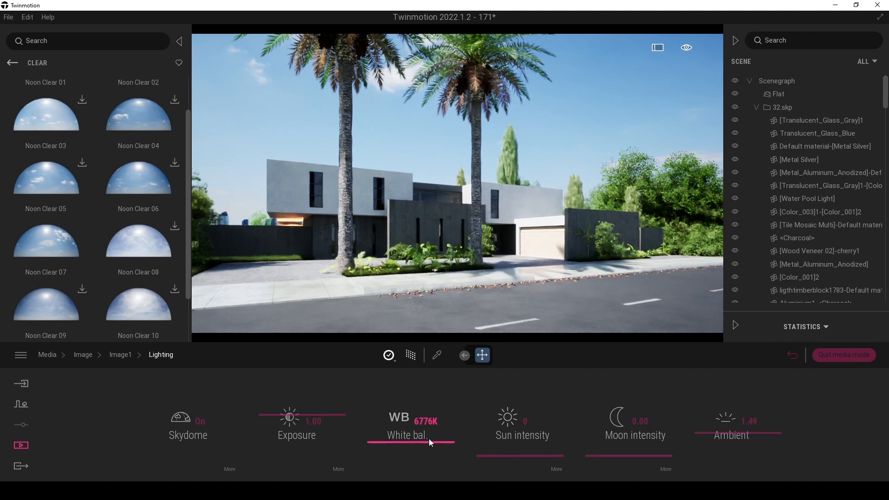
pyautogui.moveTo(371, 441); pyautogui.dragTo(376, 429)
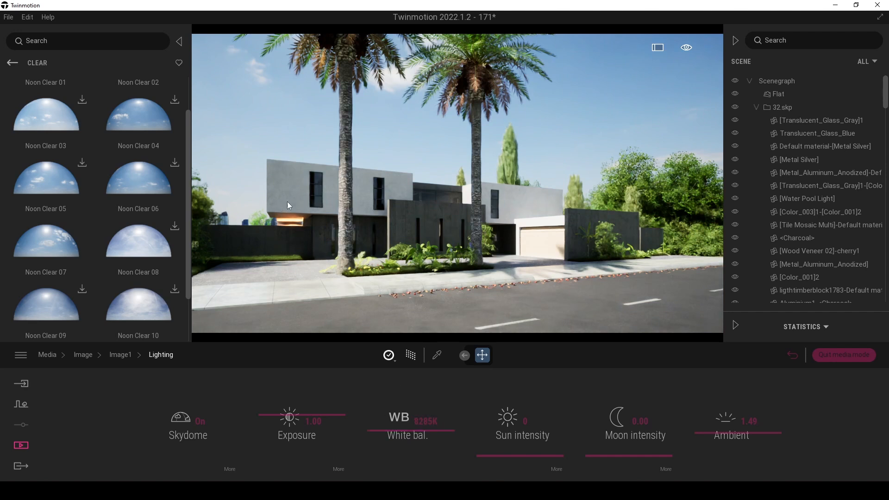
# Step: Search the scene objects for "light" and hide both water pool light objects, both area lights and the spot light
pyautogui.click(756, 106)
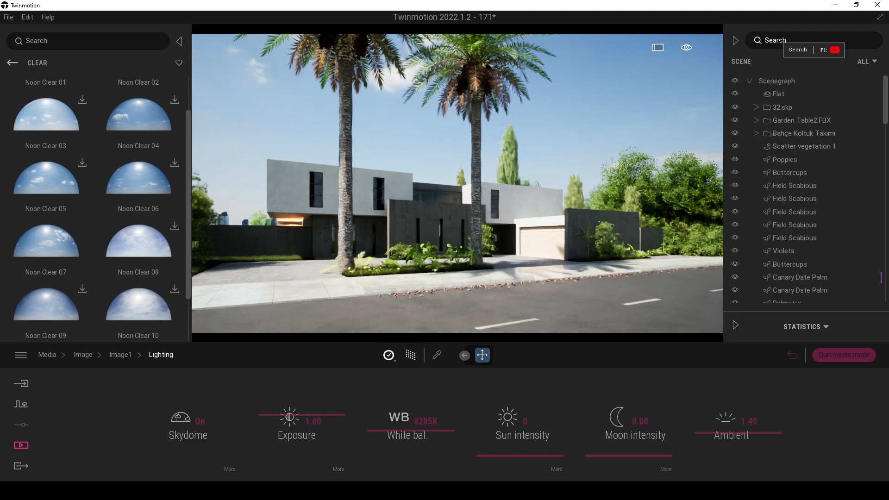
pyautogui.click(764, 40)
pyautogui.write('light')
pyautogui.click(735, 134)
pyautogui.click(735, 134)
pyautogui.click(735, 120)
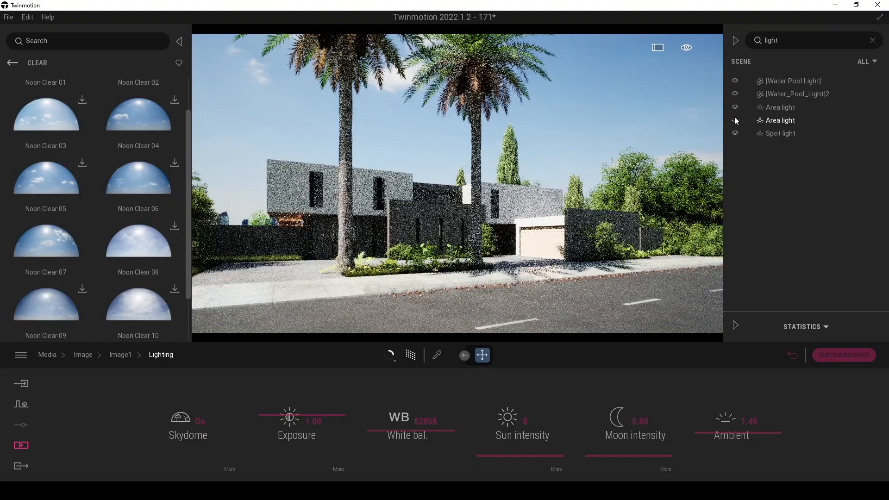
pyautogui.click(734, 107)
pyautogui.click(735, 94)
pyautogui.click(737, 81)
pyautogui.click(735, 120)
pyautogui.click(735, 134)
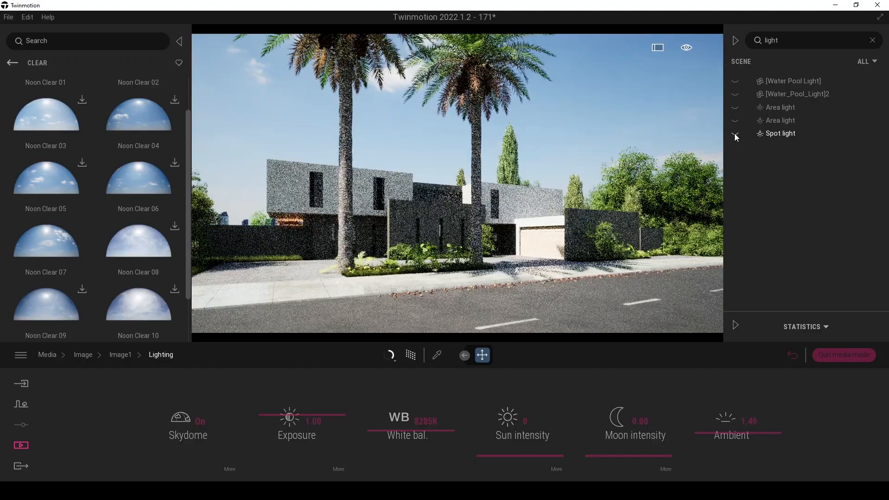
# Step: Make the spot light, both area lights and both water pool light objects visible again
pyautogui.click(735, 134)
pyautogui.click(735, 121)
pyautogui.click(734, 107)
pyautogui.click(734, 94)
pyautogui.click(735, 80)
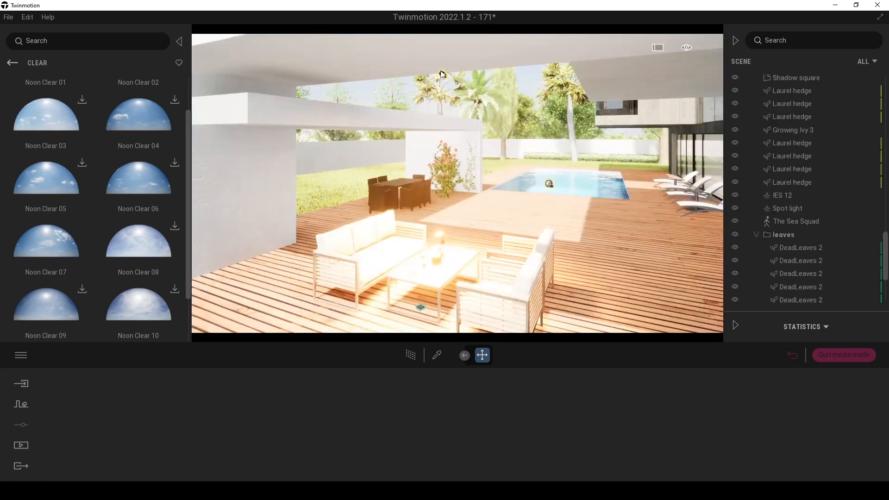
# Step: Delete the IES 12 light above the terrace seating and return to the saved Image1 view
pyautogui.click(787, 195)
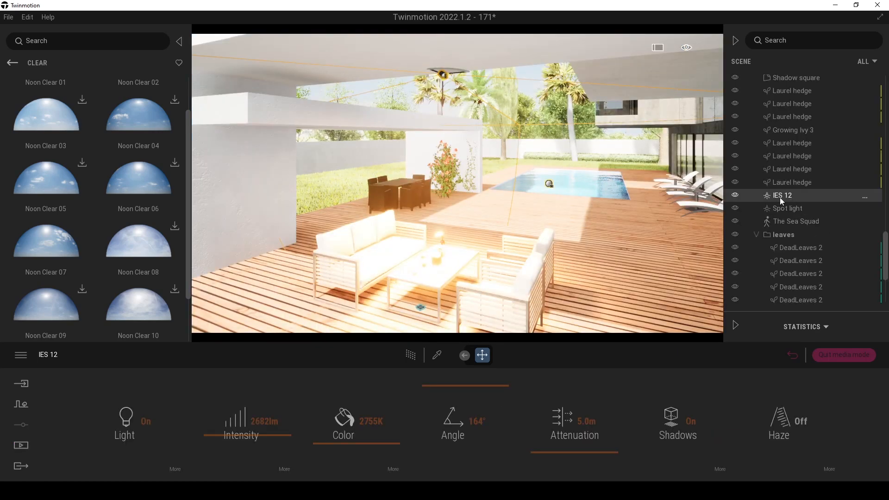
pyautogui.press('Delete')
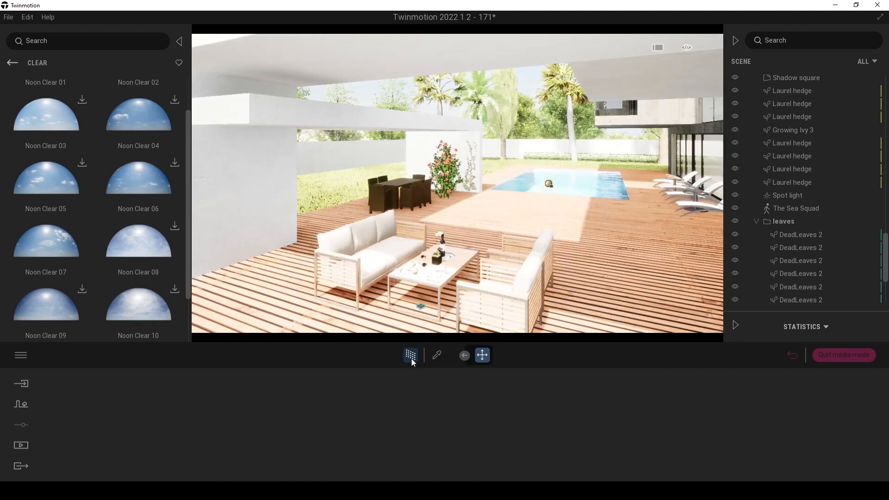
pyautogui.click(20, 445)
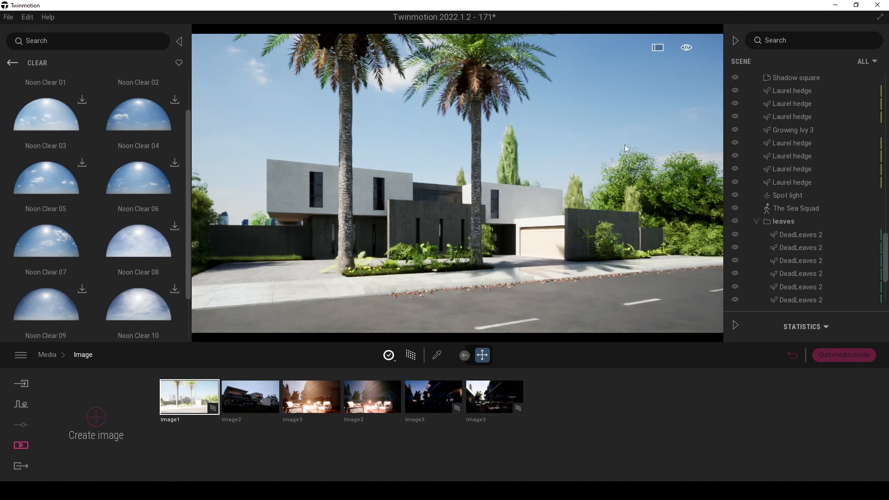
# Step: Rotate Image1's skydome to 110°
pyautogui.doubleClick(211, 421)
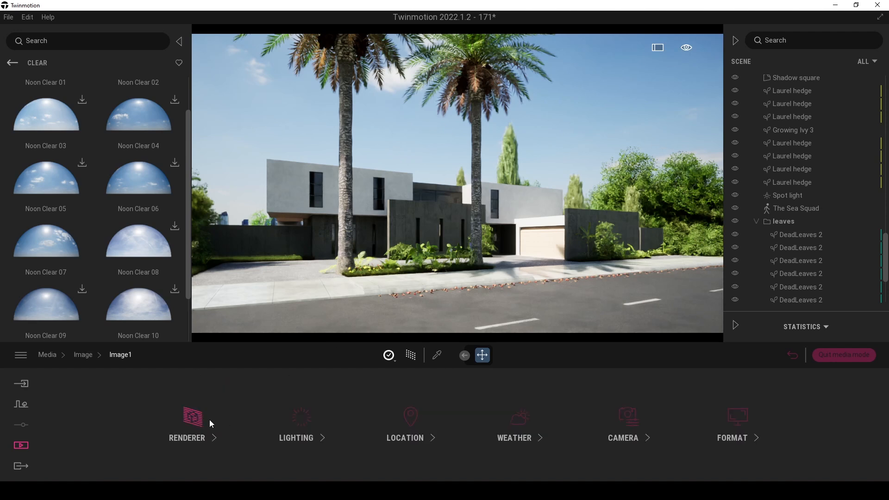
pyautogui.click(283, 425)
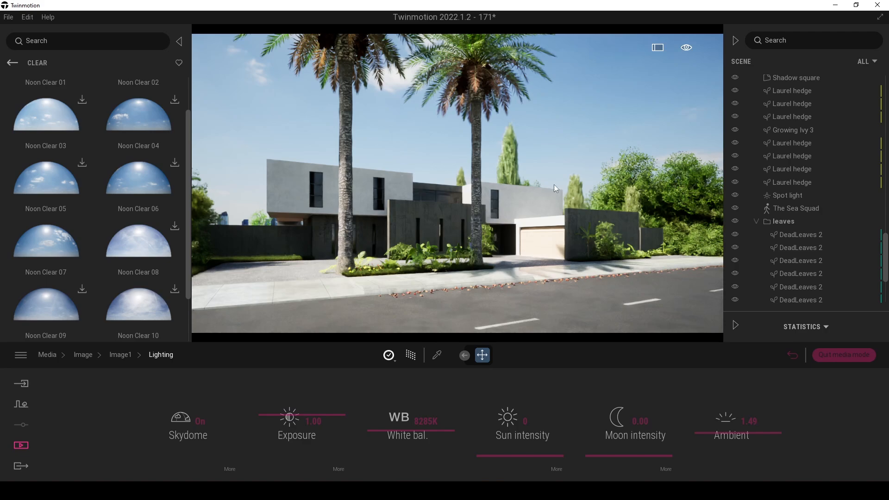
pyautogui.click(227, 468)
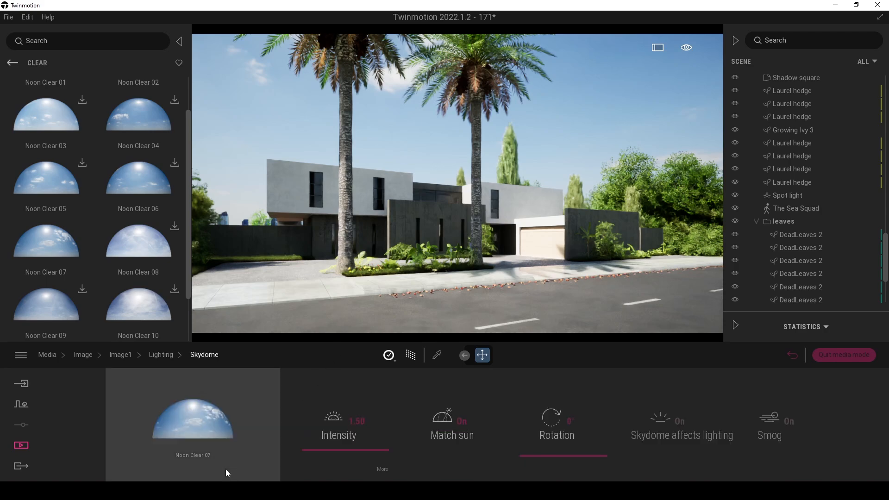
pyautogui.moveTo(546, 456); pyautogui.dragTo(551, 433)
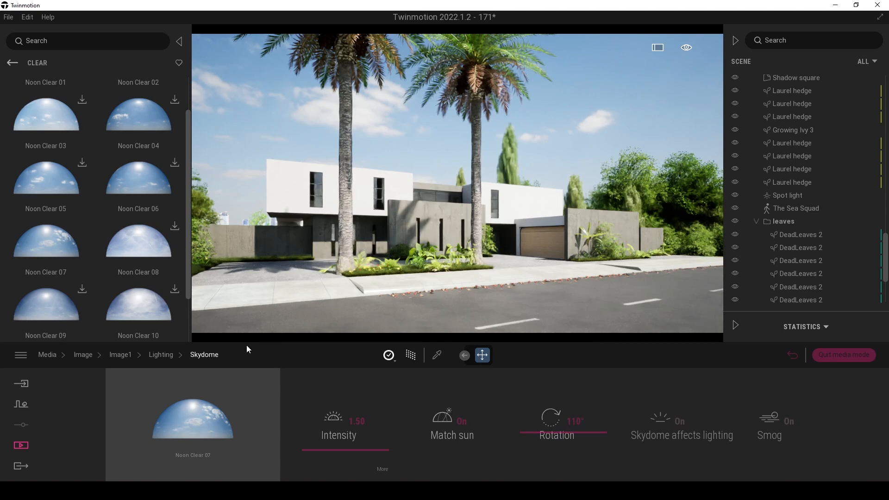
# Step: Reduce Image1's lighting exposure to 0.83
pyautogui.click(162, 355)
pyautogui.click(276, 416)
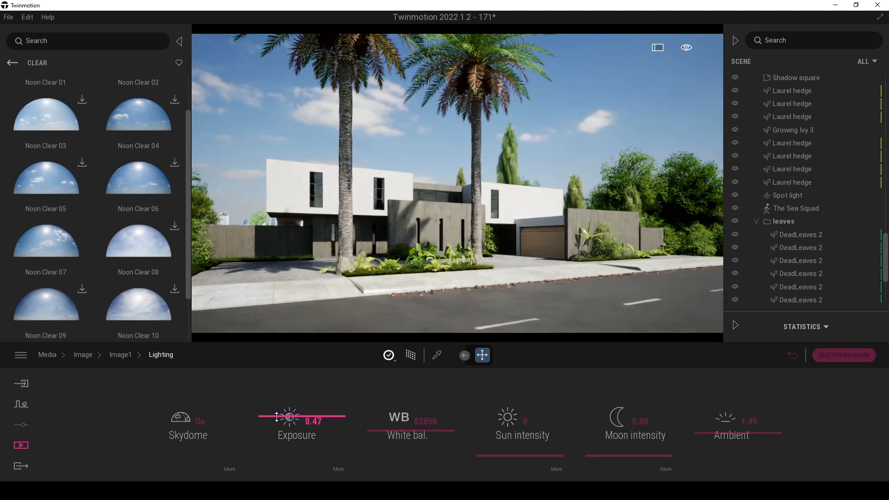
pyautogui.moveTo(277, 416); pyautogui.dragTo(276, 415)
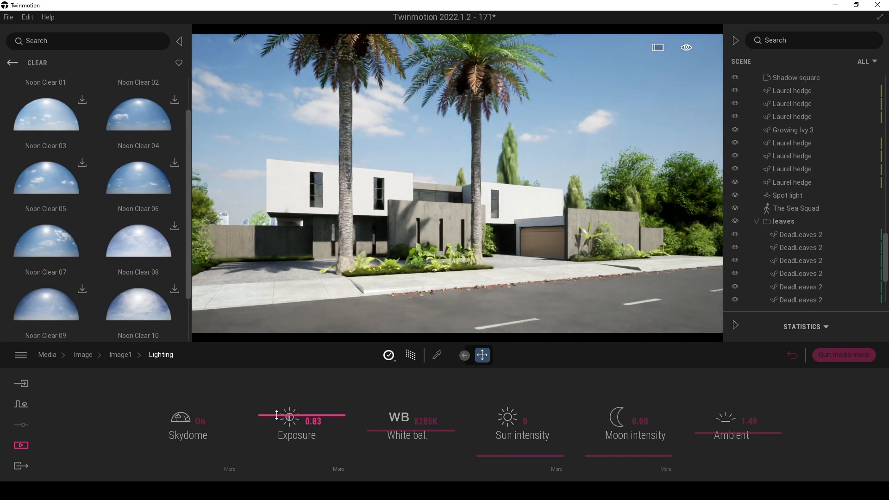
# Step: Lower the colour luminosity of the sidewalk's Poured concrete 01 material to 32%
pyautogui.click(436, 355)
pyautogui.click(376, 278)
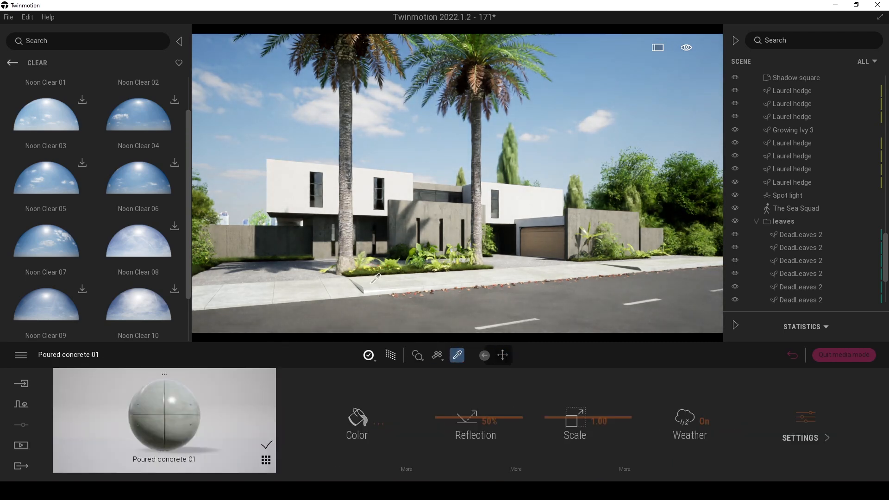
pyautogui.click(407, 469)
pyautogui.moveTo(130, 324)
pyautogui.click(362, 423)
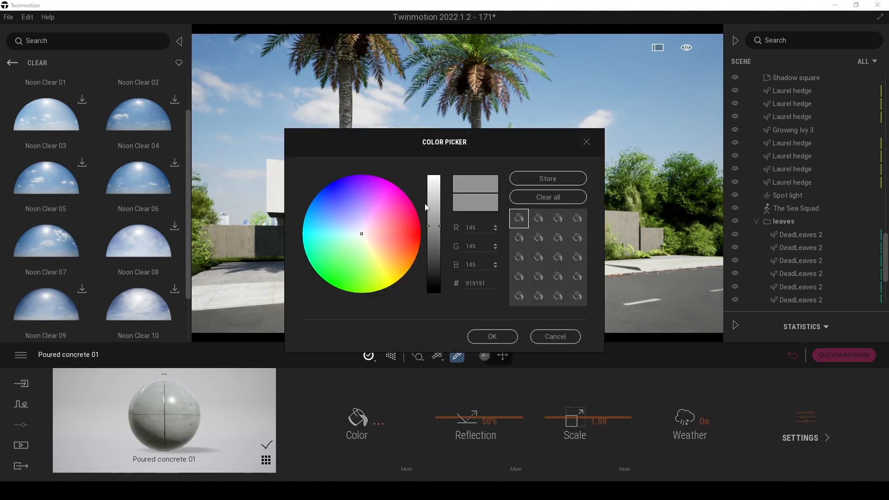
pyautogui.moveTo(451, 142); pyautogui.dragTo(214, 208)
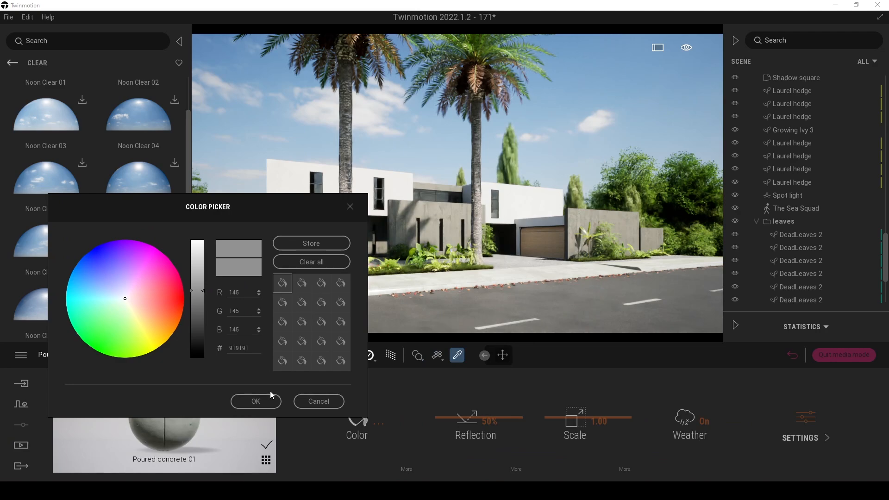
pyautogui.click(257, 401)
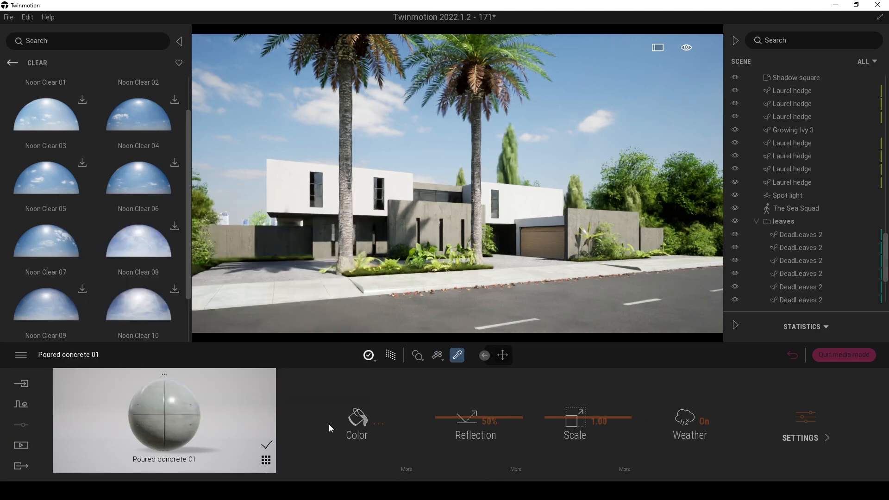
pyautogui.click(405, 469)
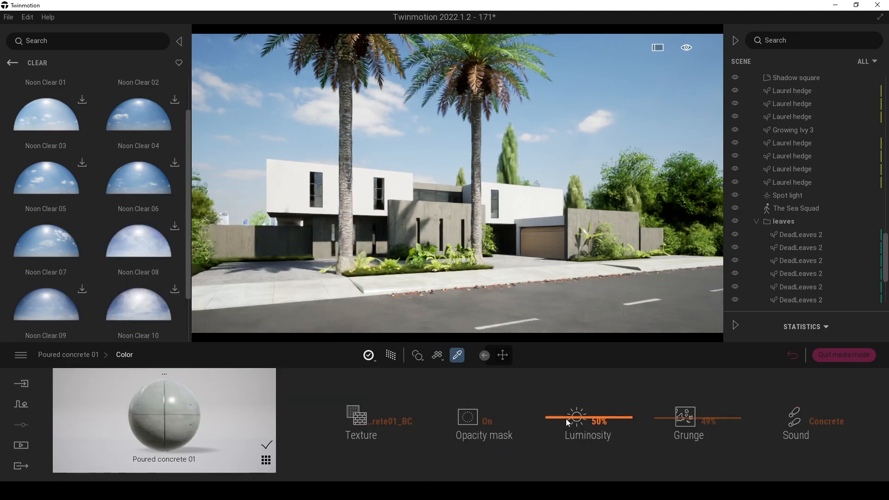
pyautogui.moveTo(565, 417); pyautogui.dragTo(563, 430)
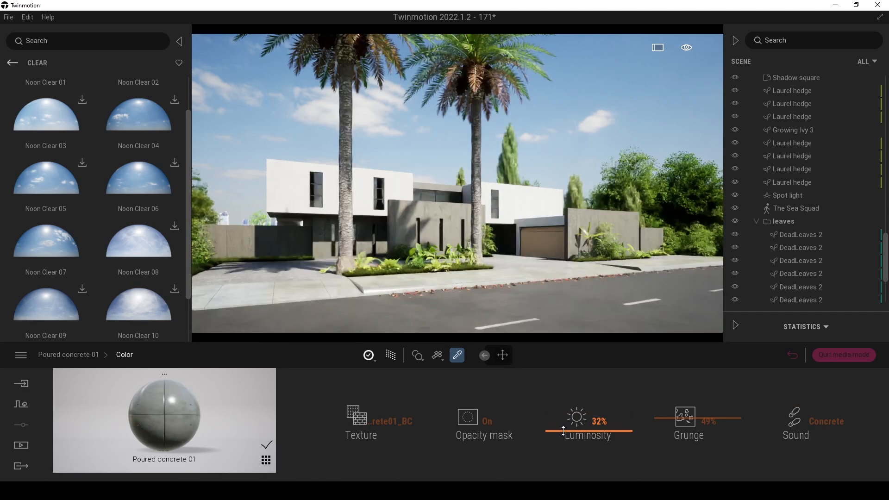
pyautogui.press('Escape')
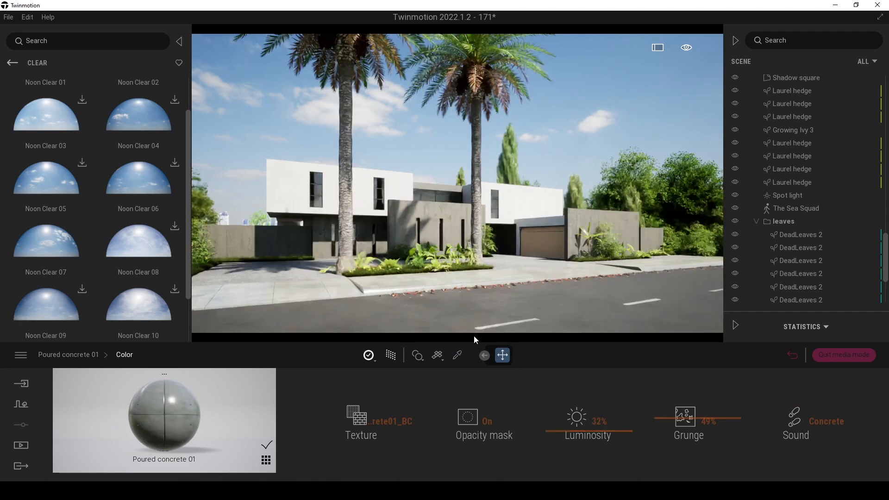
# Step: Set the grunge of the white facade's Default material to 59% and its texture scale to 1.39
pyautogui.click(456, 355)
pyautogui.click(287, 191)
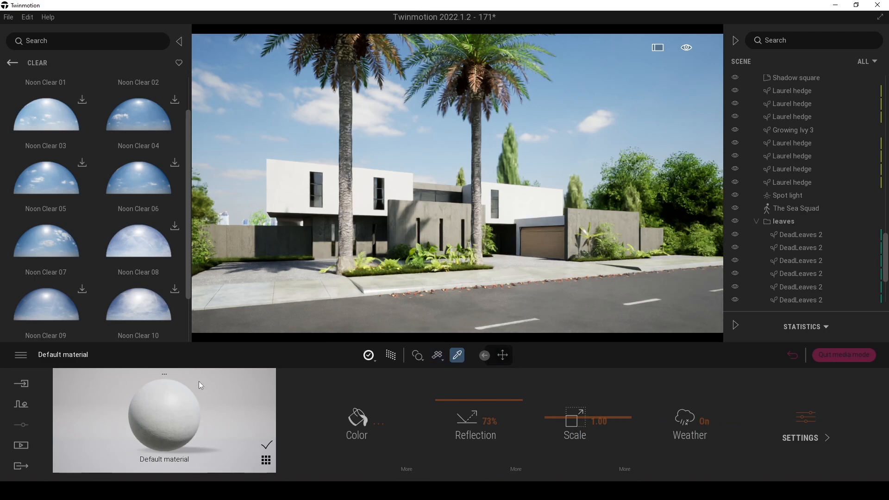
pyautogui.click(403, 469)
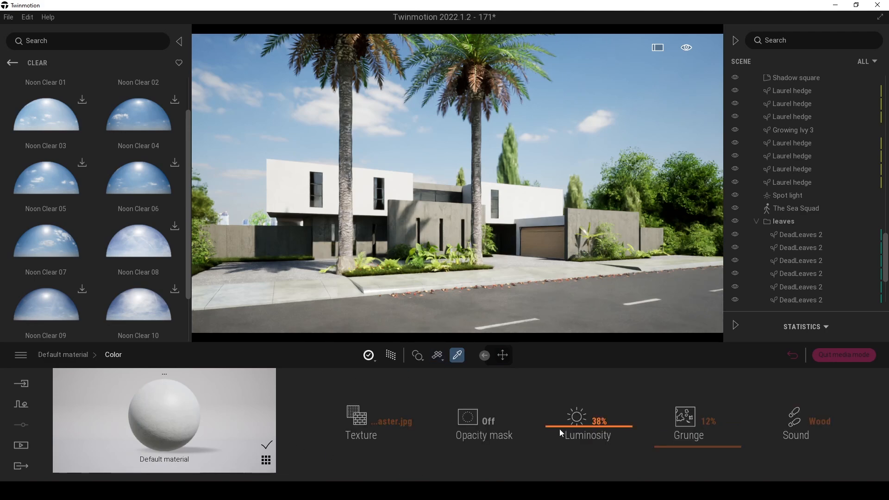
pyautogui.moveTo(660, 447); pyautogui.dragTo(669, 416)
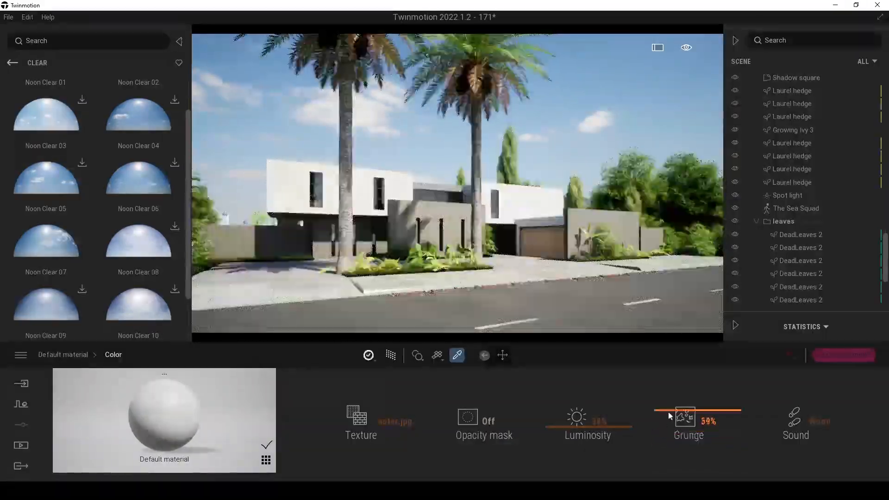
pyautogui.click(58, 355)
pyautogui.moveTo(556, 416)
pyautogui.mouseDown()
pyautogui.moveTo(552, 405)
pyautogui.moveTo(550, 416)
pyautogui.mouseUp()
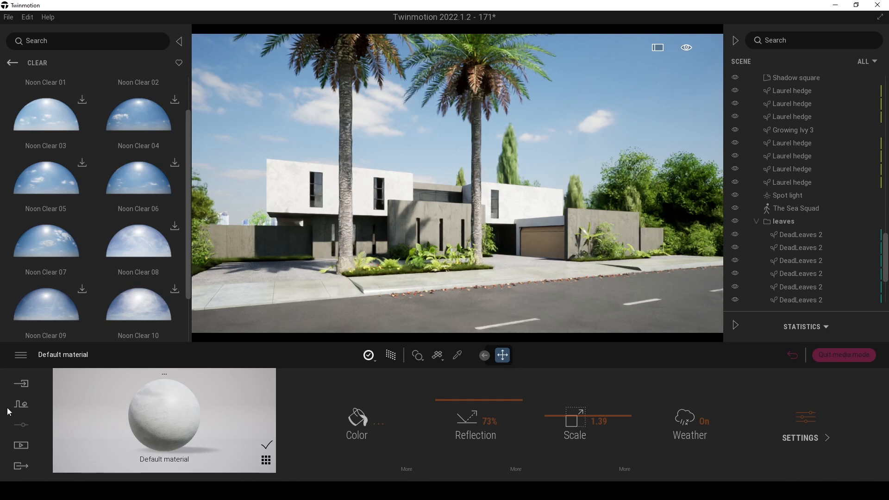
# Step: Shift Image1's season closer to winter and its weather closer to clear sun
pyautogui.click(21, 445)
pyautogui.click(209, 420)
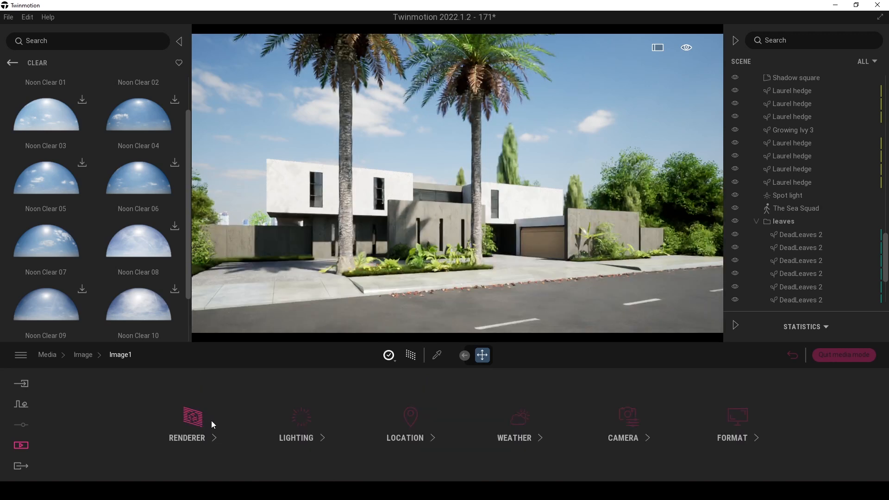
pyautogui.click(515, 424)
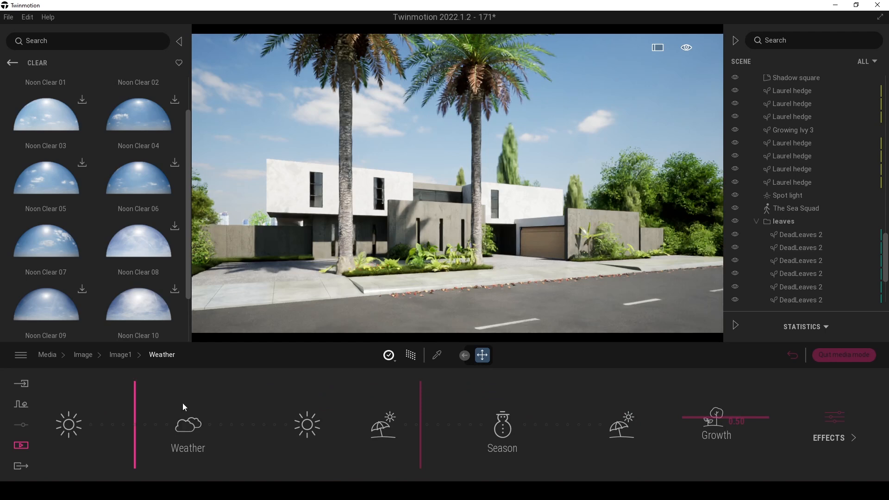
pyautogui.moveTo(420, 417); pyautogui.dragTo(449, 409)
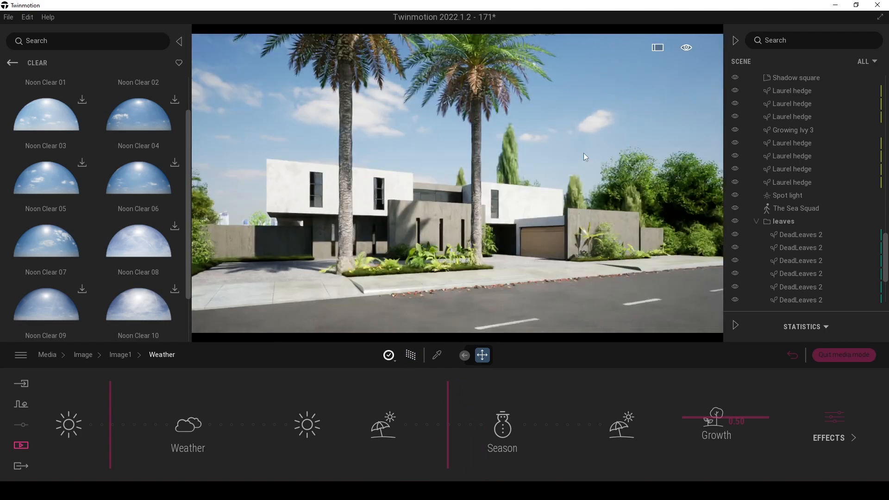
# Step: Tint the leaves of both Canary Date Palms, and tint the painted vegetation's leaves pale pink FFCFCF
pyautogui.click(487, 80)
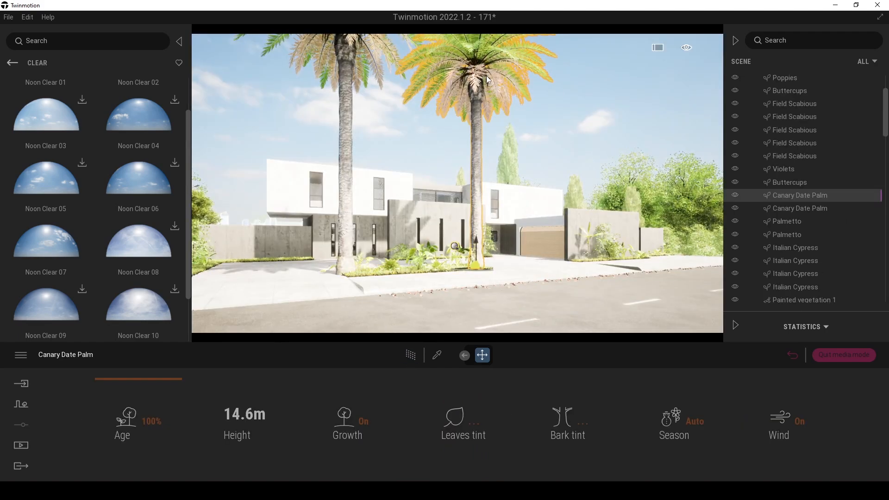
pyautogui.keyDown('ctrl'); pyautogui.click(347, 66); pyautogui.keyUp('ctrl')
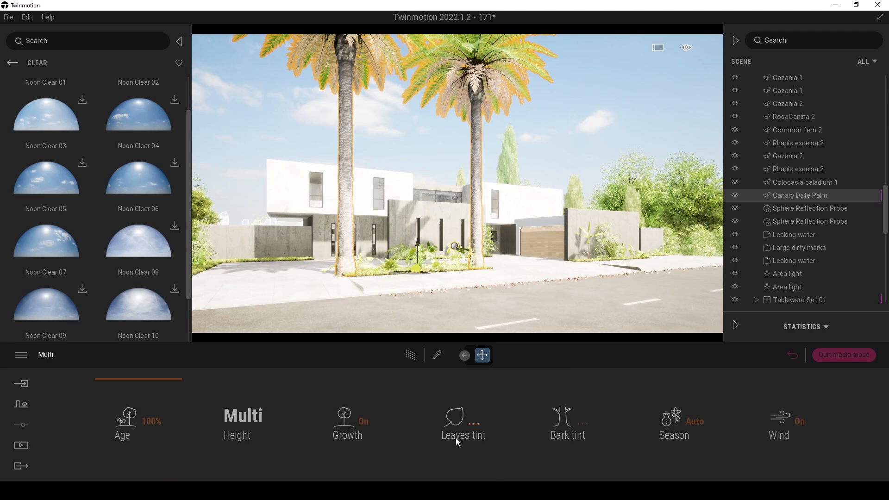
pyautogui.click(472, 428)
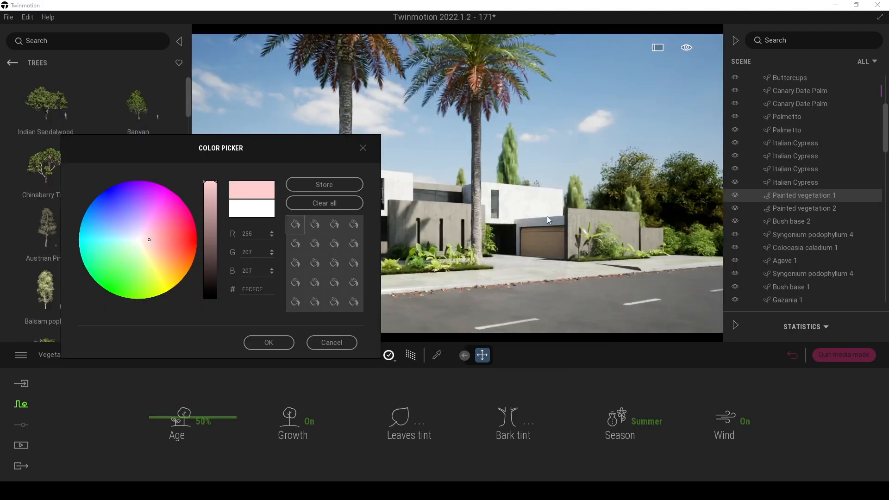
pyautogui.click(276, 342)
pyautogui.click(576, 143)
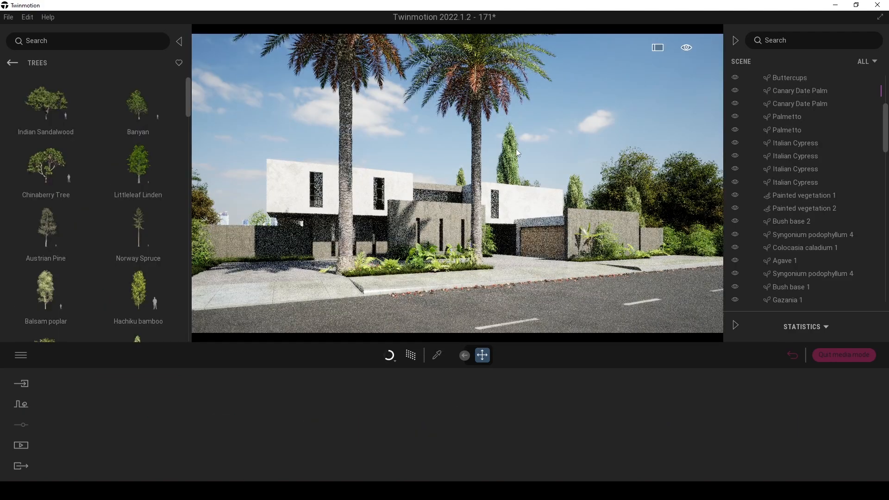
# Step: Give the selected garden plants, including the Gazania, Rhapis and Colocasia, a pale orange tint of FFD2AB
pyautogui.click(506, 151)
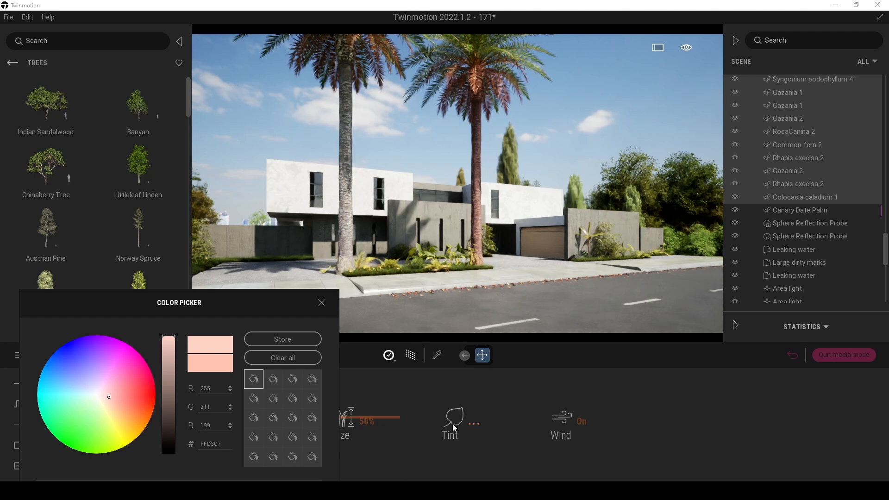
pyautogui.moveTo(204, 307); pyautogui.dragTo(161, 239)
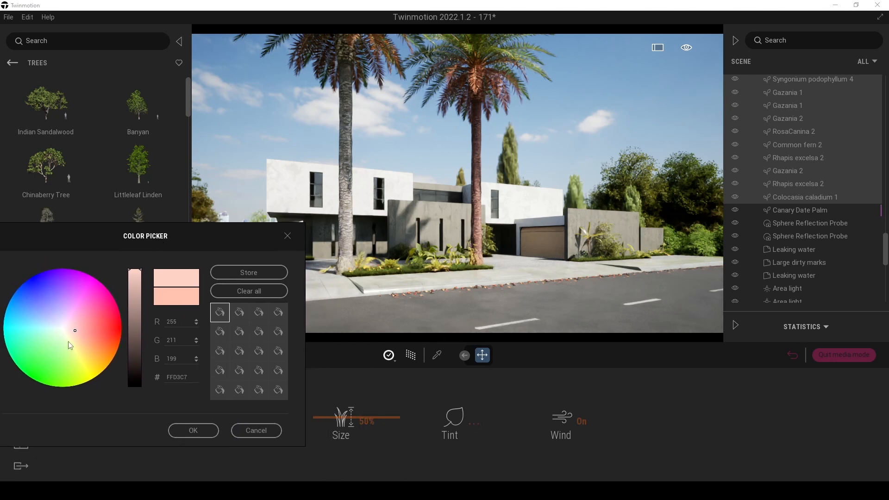
pyautogui.moveTo(75, 331); pyautogui.dragTo(79, 337)
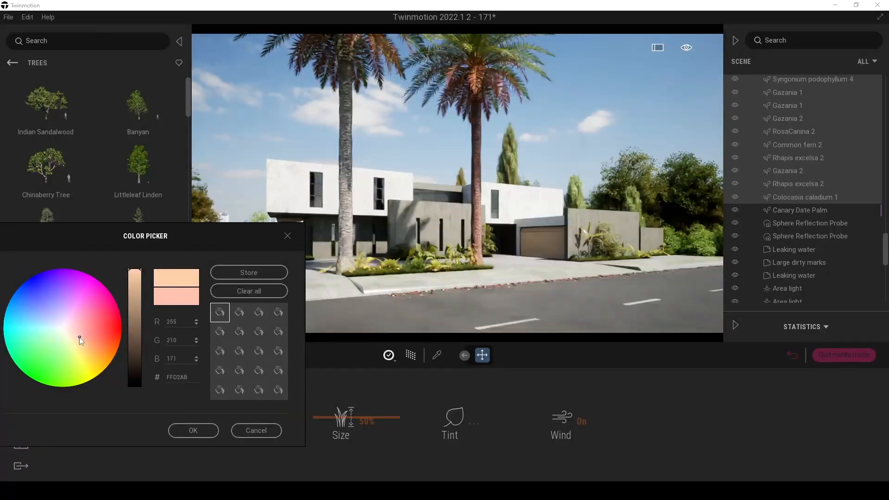
pyautogui.click(185, 433)
pyautogui.click(585, 144)
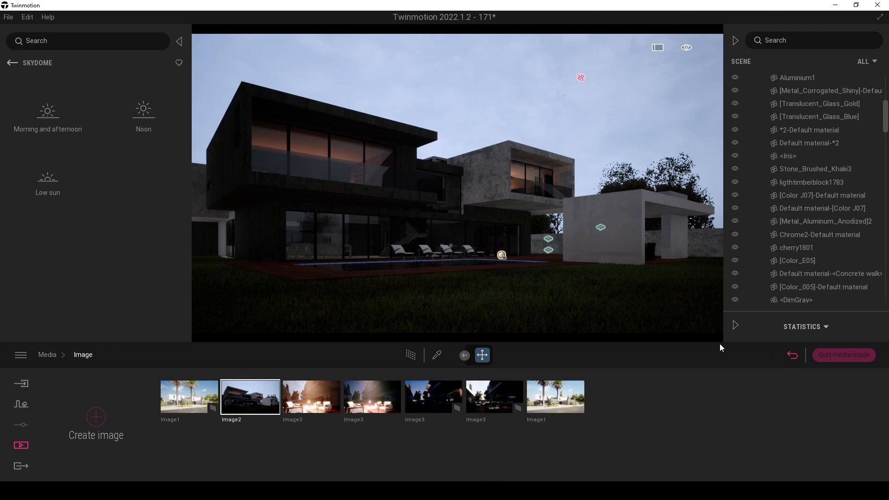
# Step: Turn on the path tracer for Image2 from its lighting settings
pyautogui.click(271, 419)
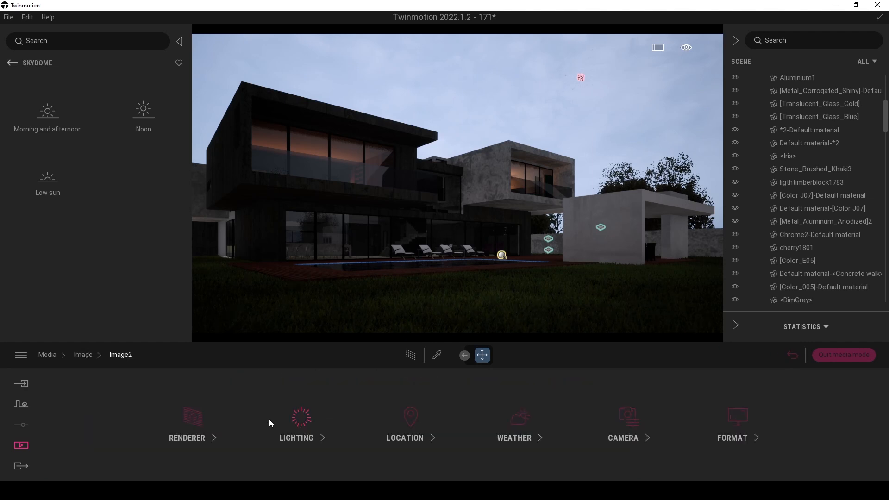
pyautogui.click(303, 423)
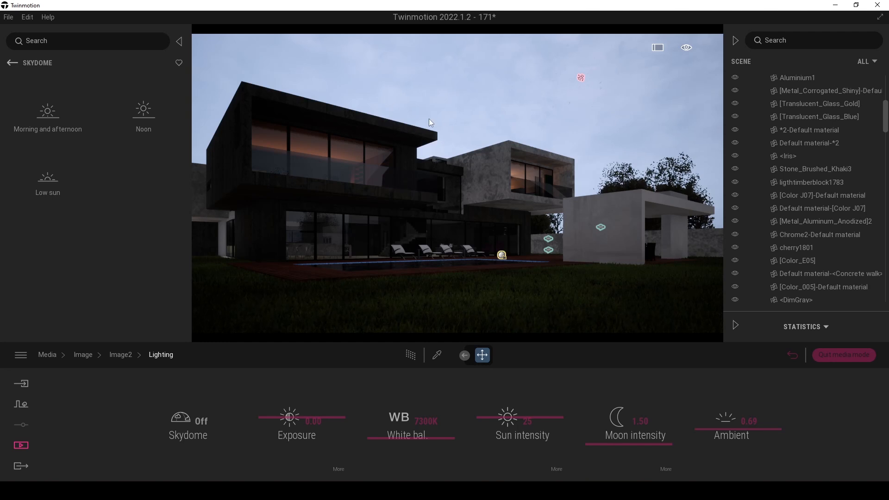
pyautogui.click(410, 358)
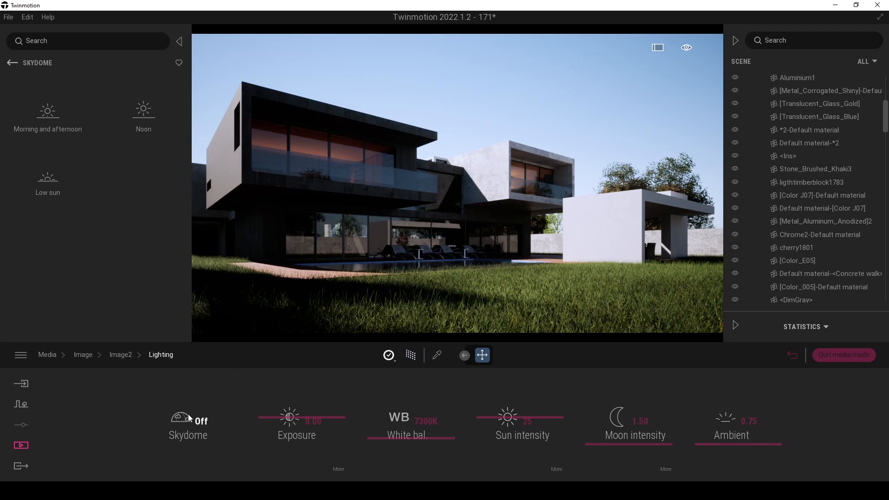
# Step: Enable Image2's skydome with the overcast greenwich_park_03_4k.hdr sky and rotate it to 112°
pyautogui.click(198, 423)
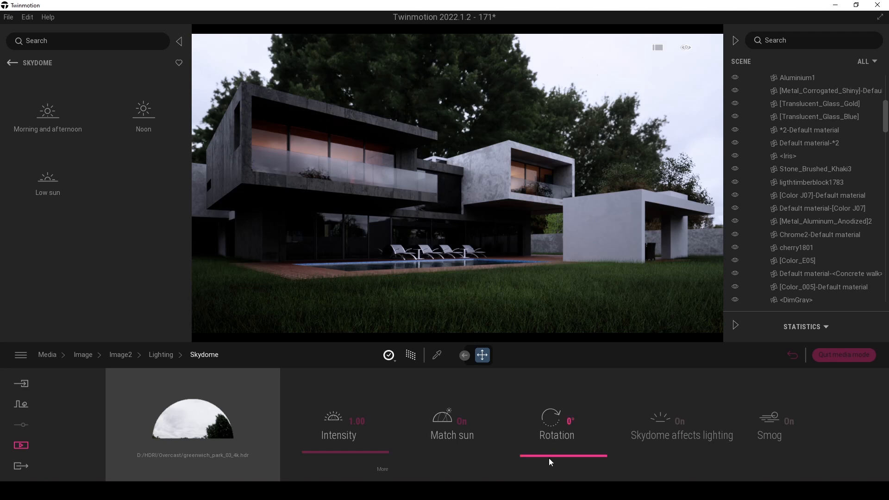
pyautogui.moveTo(531, 458); pyautogui.dragTo(538, 435)
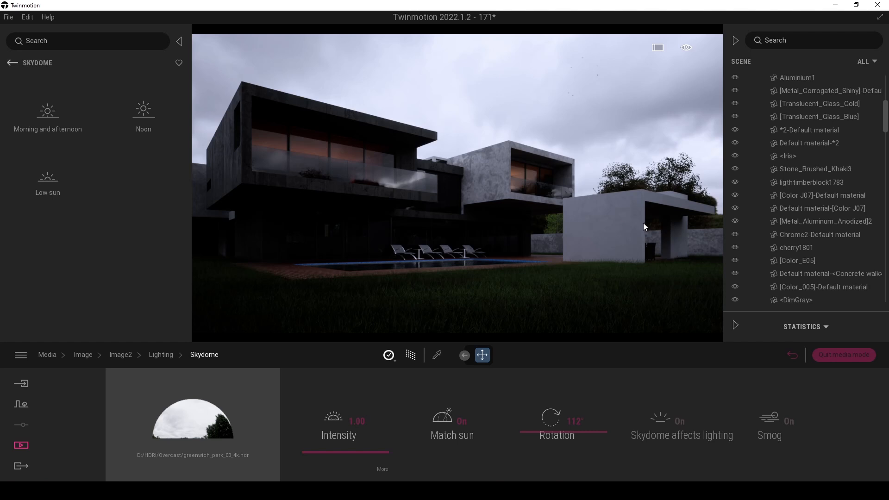
# Step: Raise Image2's skydome intensity
pyautogui.click(160, 355)
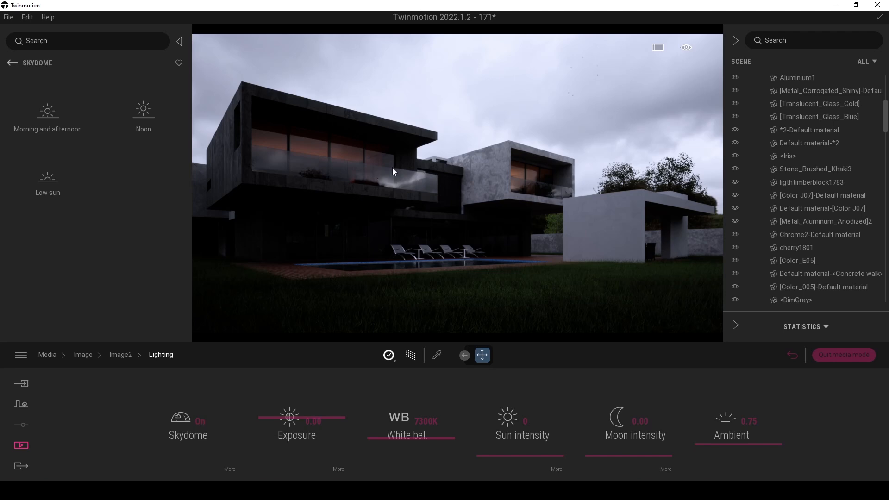
pyautogui.click(229, 469)
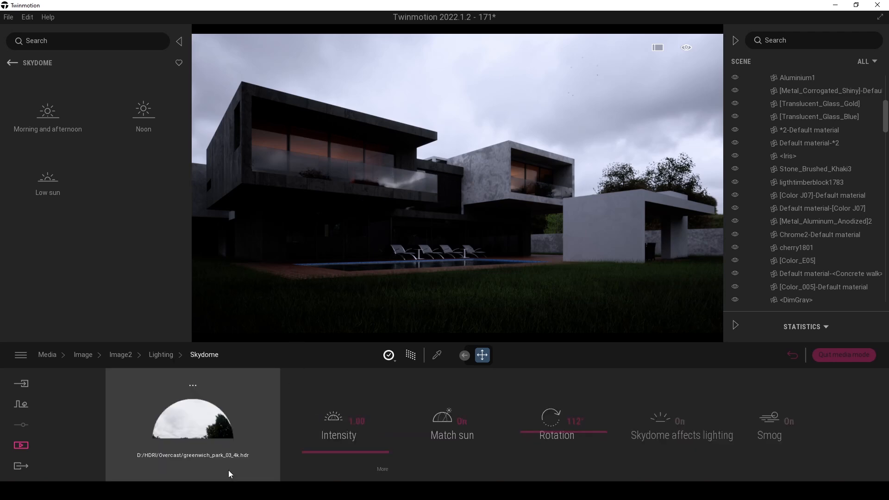
pyautogui.moveTo(307, 452); pyautogui.dragTo(313, 437)
# Step: Turn off auto-exposure in Image2's exposure settings
pyautogui.click(160, 358)
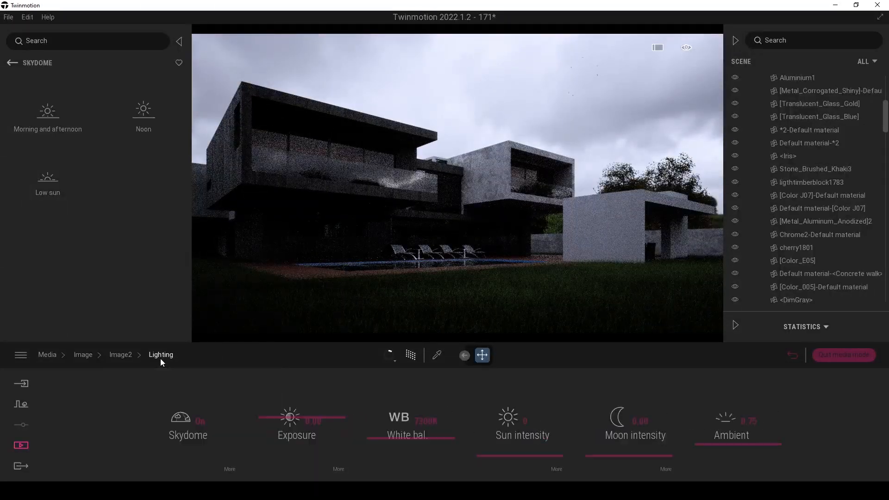
pyautogui.click(338, 469)
pyautogui.click(512, 421)
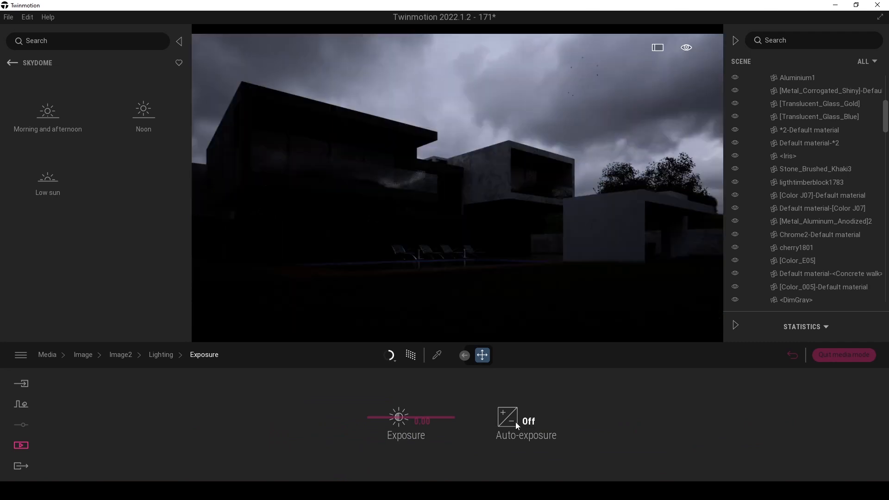
pyautogui.click(157, 359)
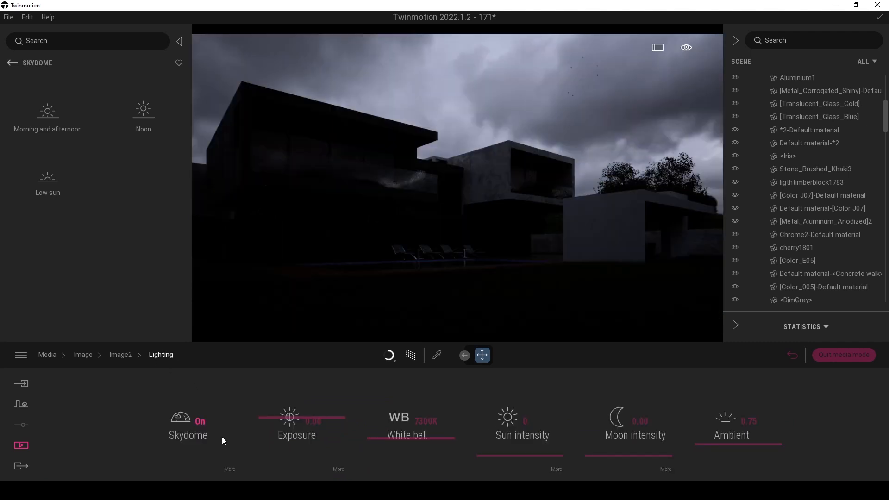
# Step: Set Image2's skydome intensity to 12.35 and its ambient light to 3.60
pyautogui.click(227, 465)
pyautogui.moveTo(312, 434); pyautogui.dragTo(315, 409)
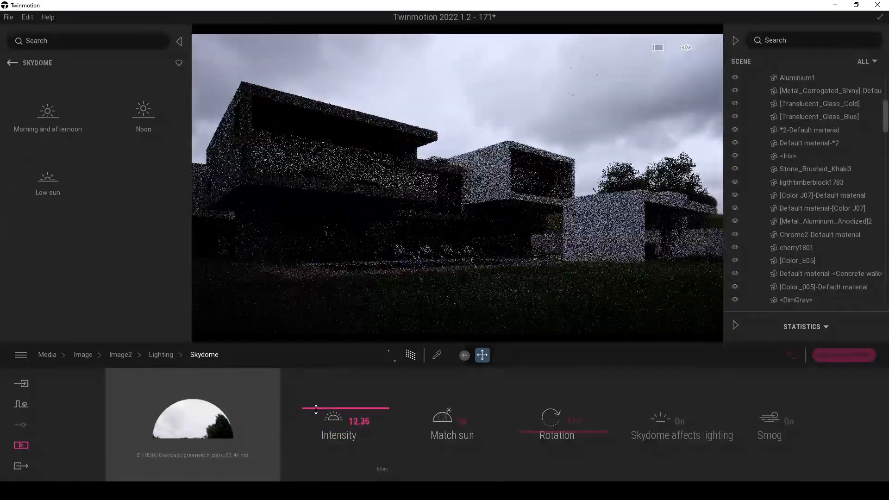
pyautogui.click(377, 467)
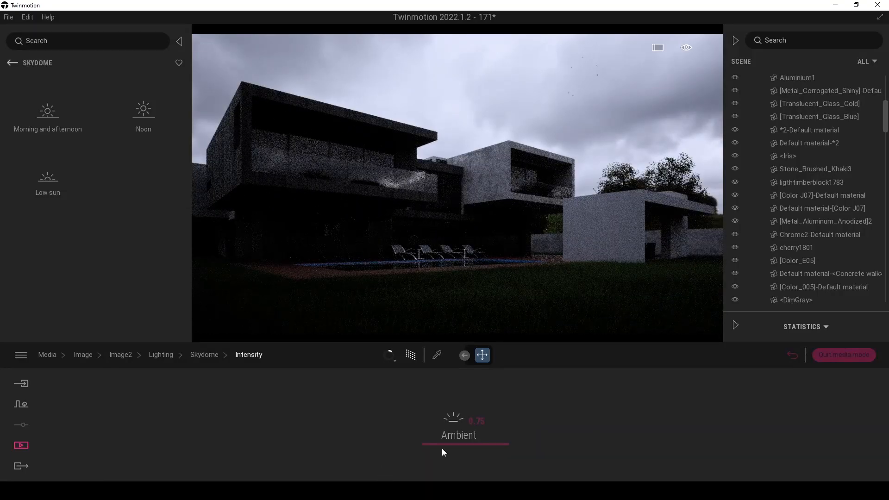
pyautogui.moveTo(436, 444); pyautogui.dragTo(439, 400)
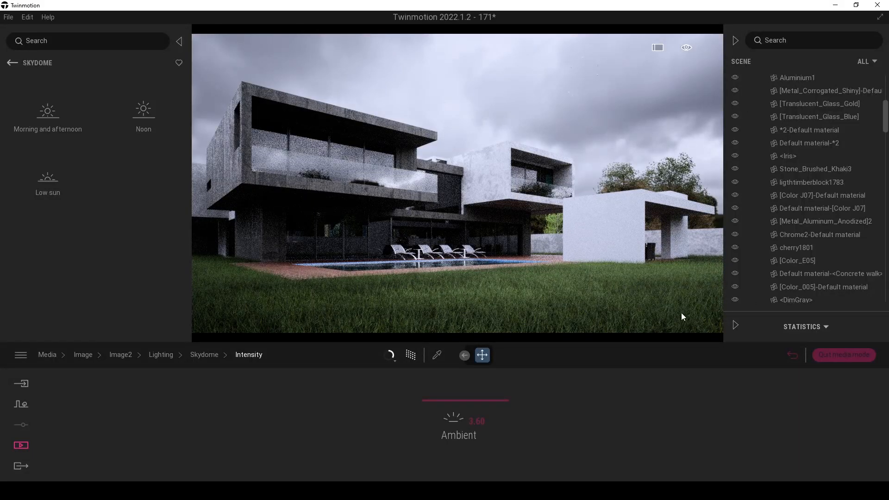
# Step: Reduce the vignetting in Image2's camera settings to 0%
pyautogui.click(204, 354)
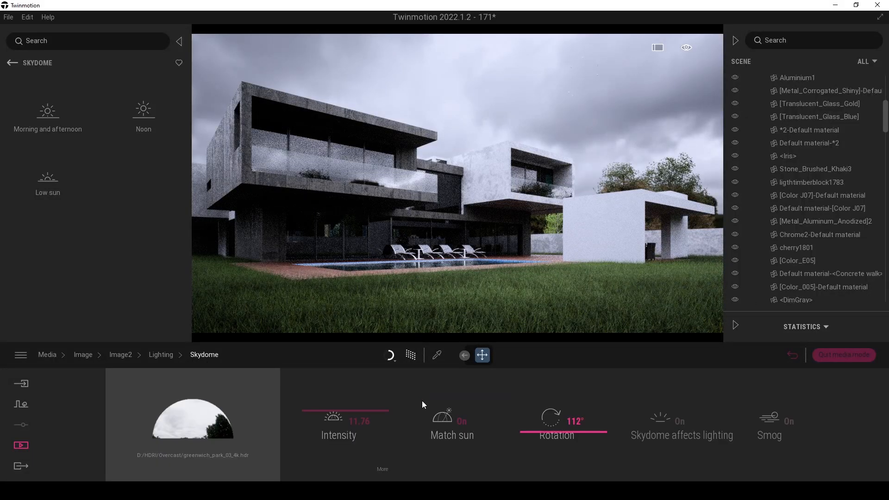
pyautogui.click(168, 357)
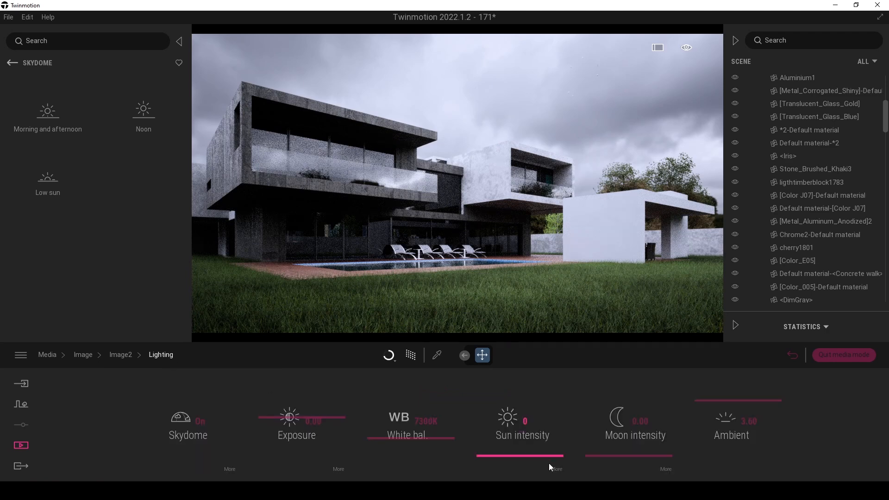
pyautogui.click(121, 355)
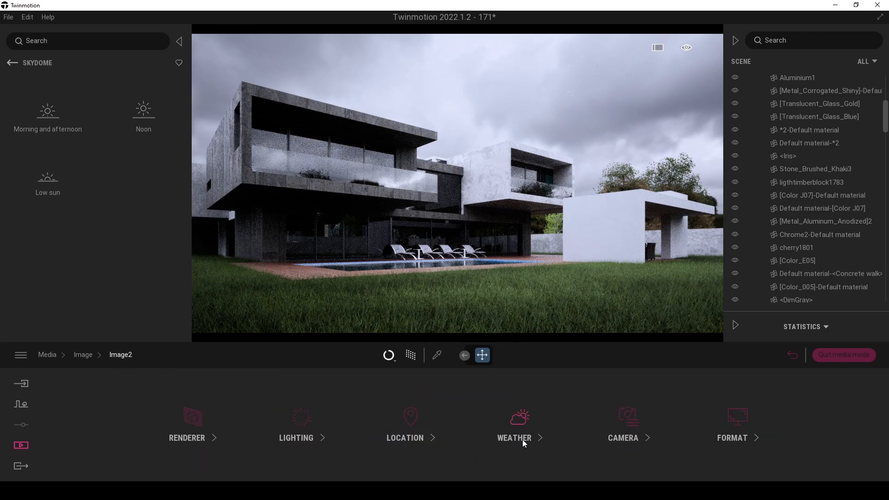
pyautogui.click(621, 427)
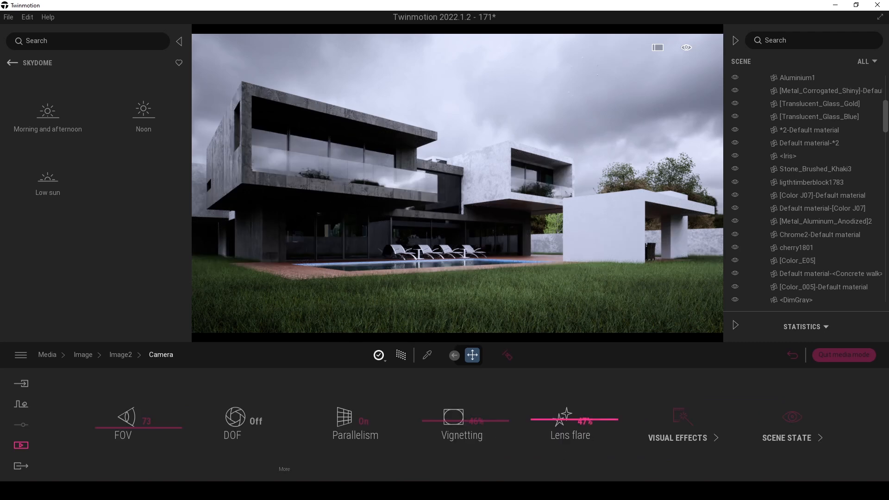
pyautogui.moveTo(431, 418); pyautogui.dragTo(421, 419)
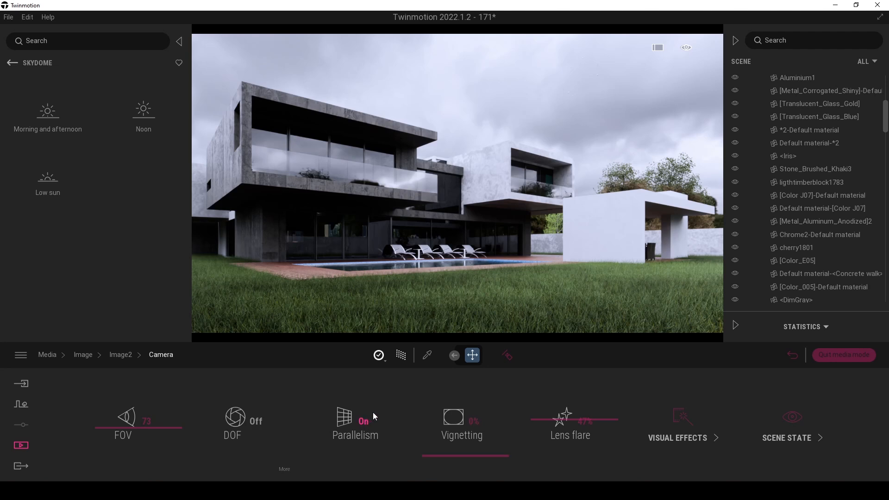
# Step: Set the contrast and saturation of Image2's color gradient visual effect to 50% each
pyautogui.click(681, 416)
pyautogui.click(318, 422)
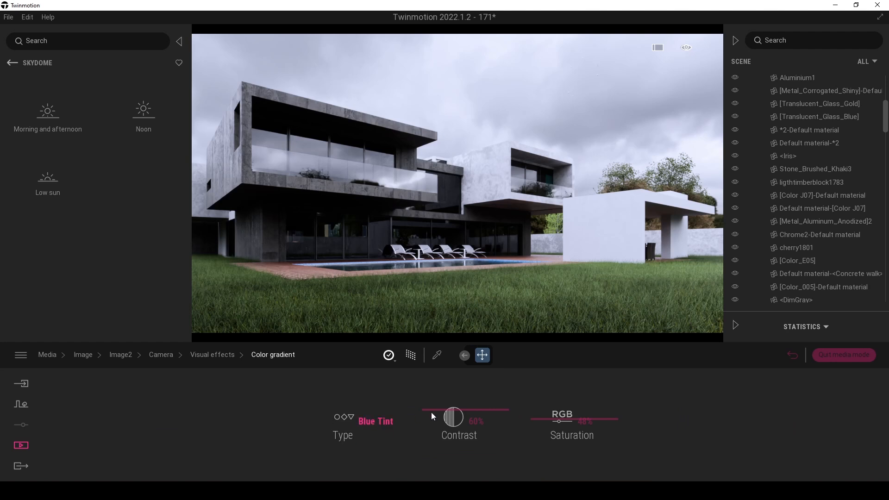
pyautogui.click(474, 421)
pyautogui.write('50')
pyautogui.press('Return')
pyautogui.click(582, 421)
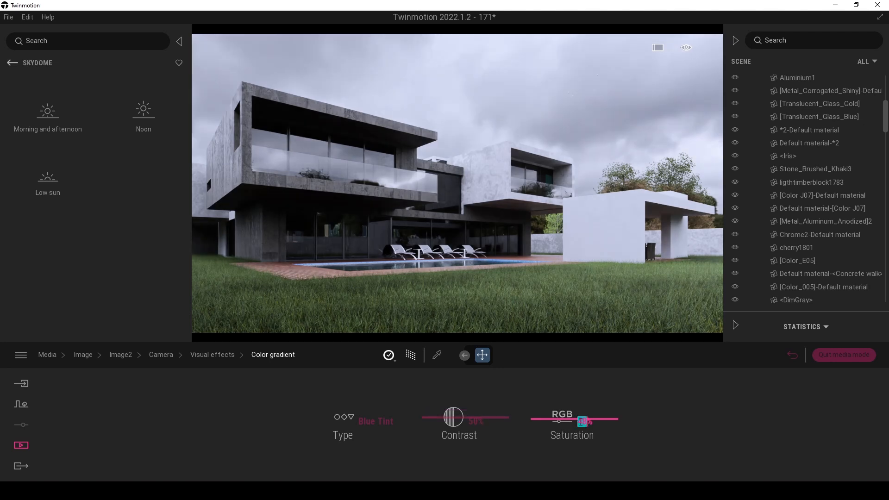
pyautogui.write('50')
pyautogui.press('Return')
pyautogui.click(580, 421)
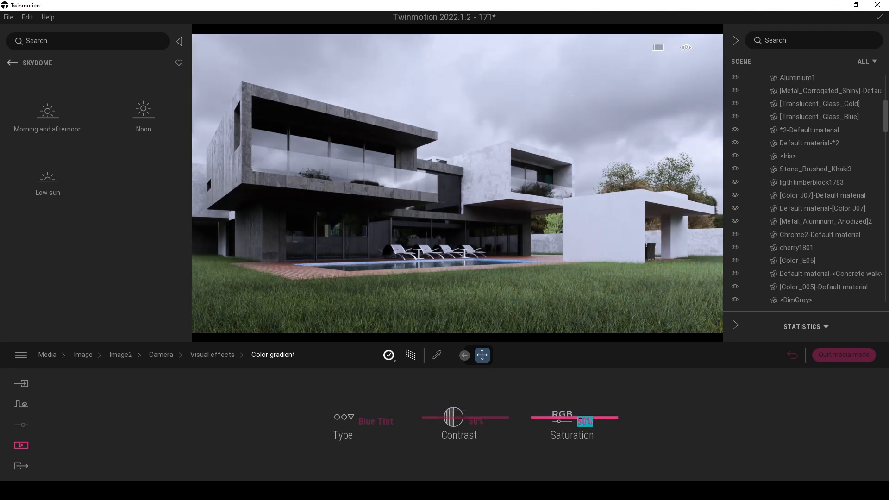
pyautogui.click(448, 109)
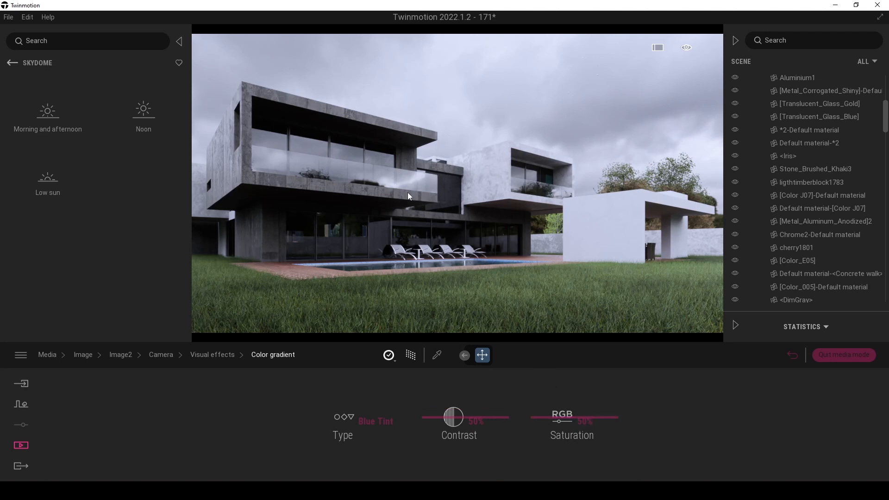
# Step: Pick the Poured concrete 04 material on the upper volume and set its scale to 1.61
pyautogui.click(436, 355)
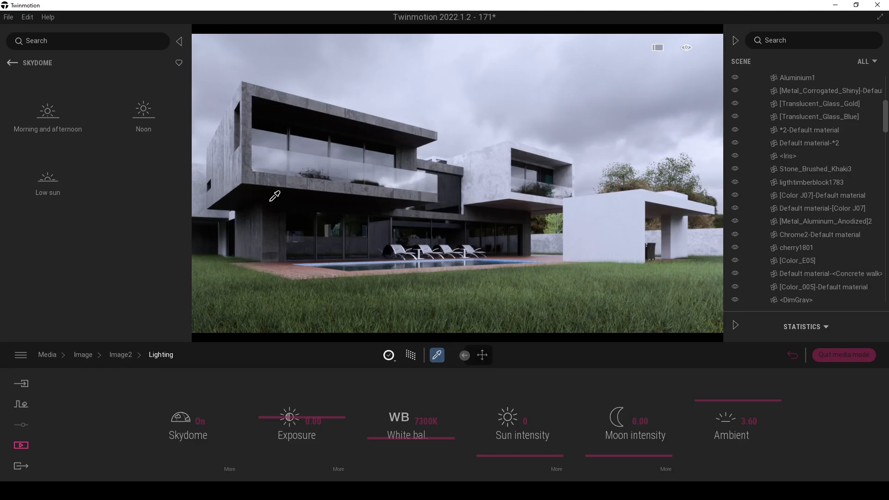
pyautogui.click(222, 161)
pyautogui.moveTo(569, 393); pyautogui.dragTo(571, 413)
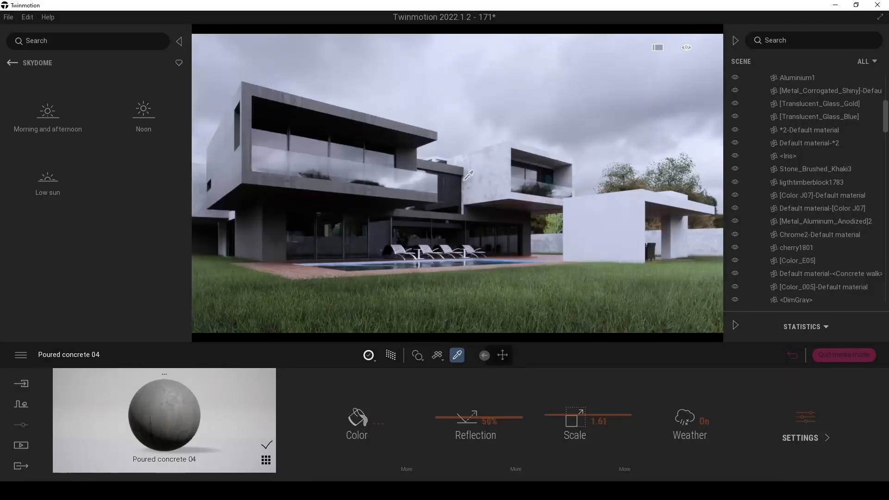
# Step: Set the grunge of the white volume's plaster material to 32% and apply that material to the pool house walls
pyautogui.click(483, 159)
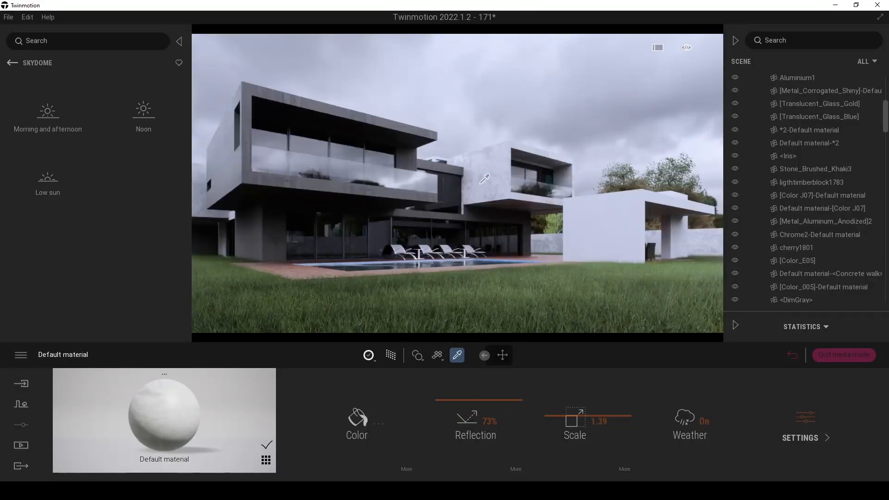
pyautogui.click(405, 468)
pyautogui.moveTo(685, 415); pyautogui.dragTo(683, 436)
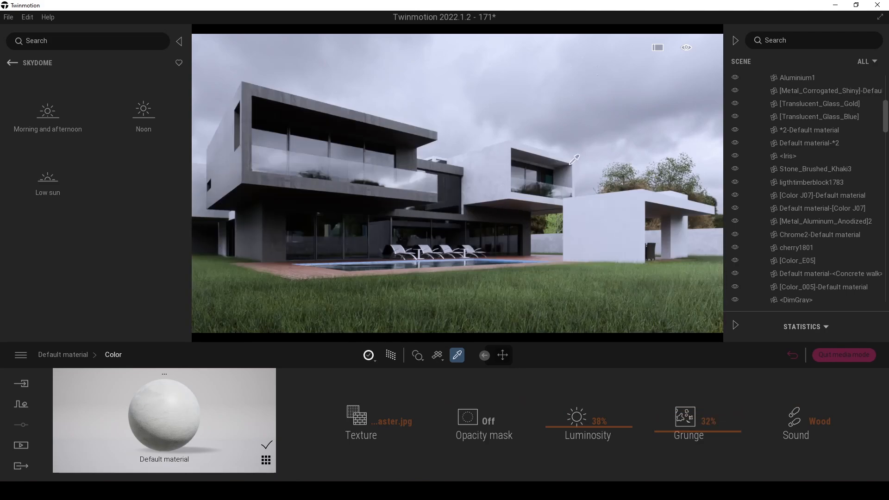
pyautogui.moveTo(191, 407); pyautogui.dragTo(592, 220)
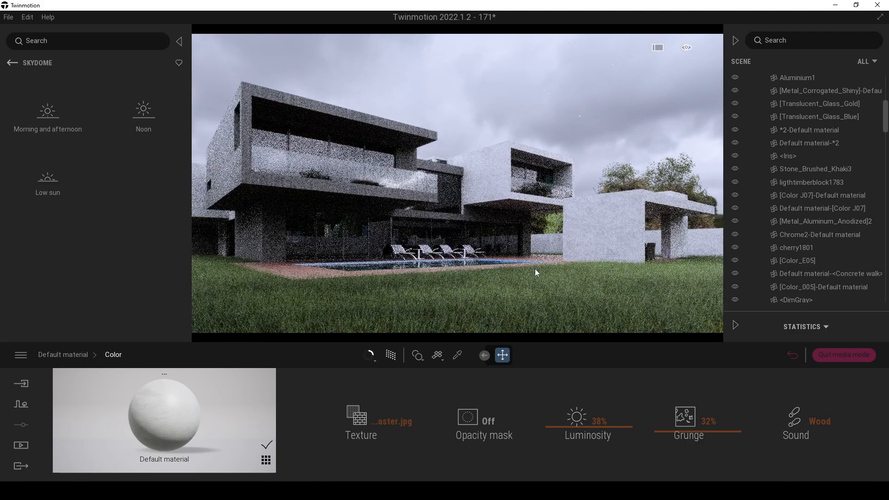
# Step: Lighten the color of the house's Clear glass material and lower its opacity to 3%
pyautogui.click(456, 357)
pyautogui.click(275, 161)
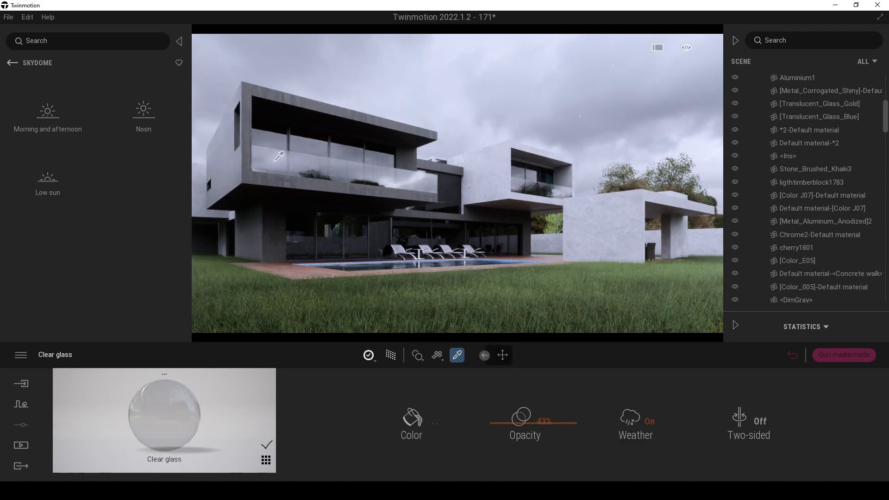
pyautogui.moveTo(496, 422); pyautogui.dragTo(494, 451)
pyautogui.click(411, 418)
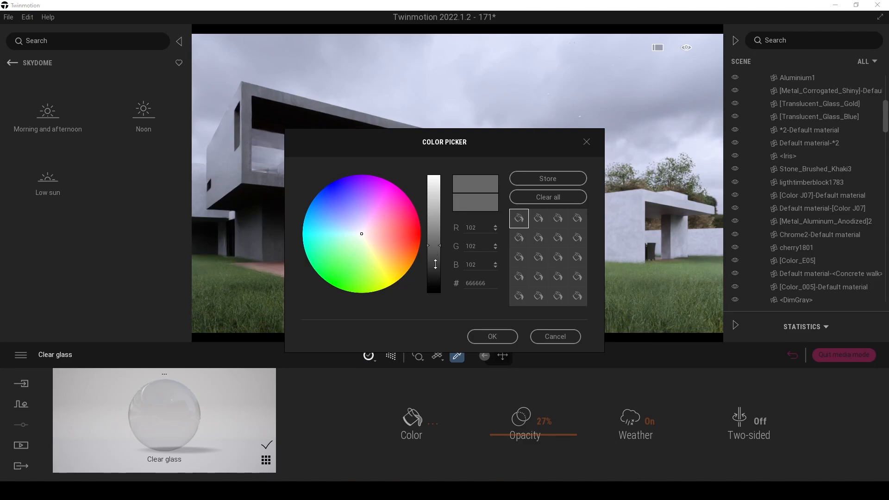
pyautogui.click(493, 337)
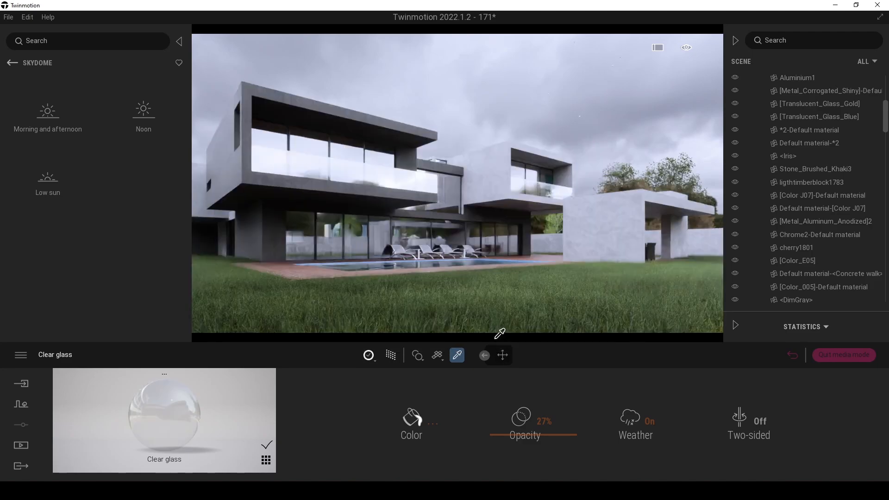
pyautogui.click(498, 436)
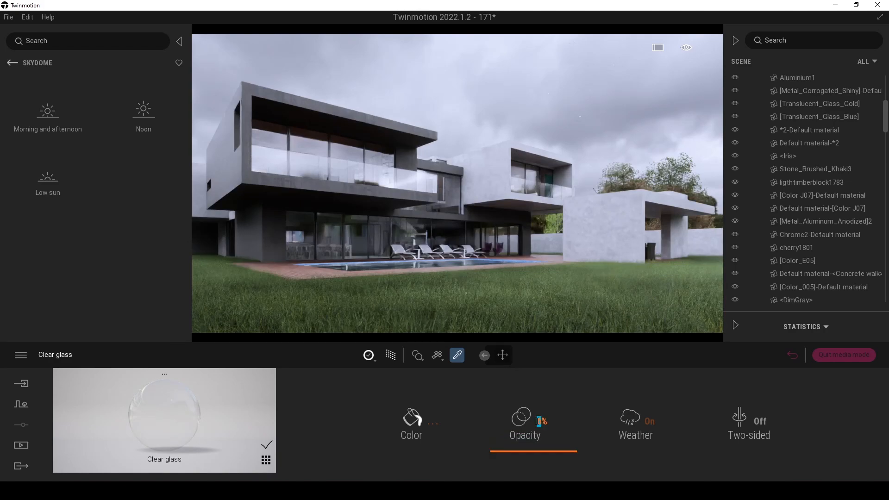
pyautogui.click(474, 315)
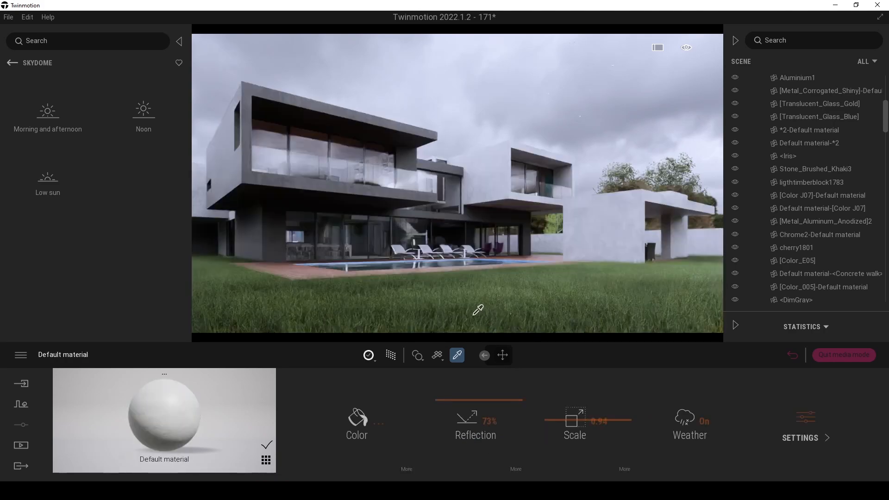
pyautogui.click(309, 140)
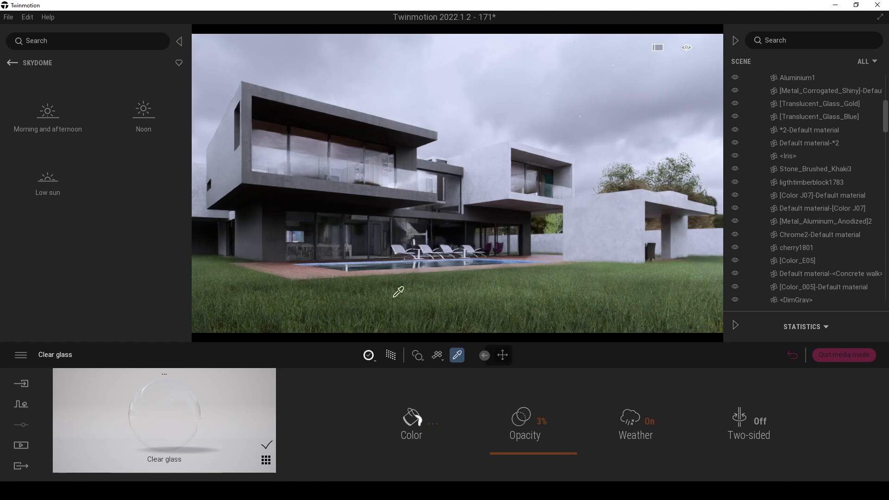
# Step: Switch off path tracing and set Image2's exposure to 0.47 and real-time ambient light to 2.00
pyautogui.click(388, 356)
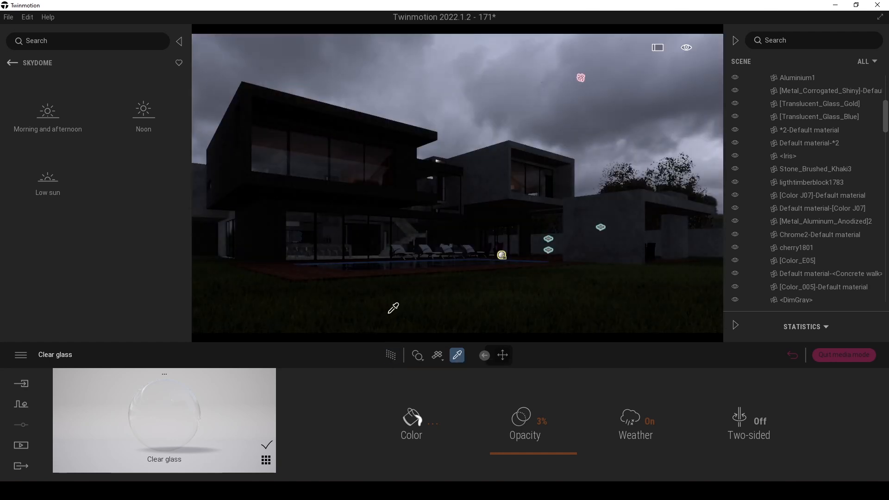
pyautogui.click(792, 355)
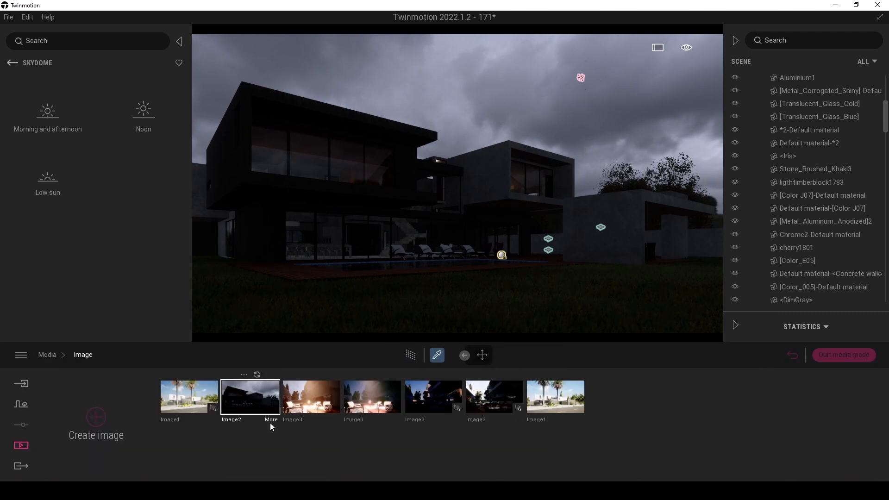
pyautogui.click(271, 421)
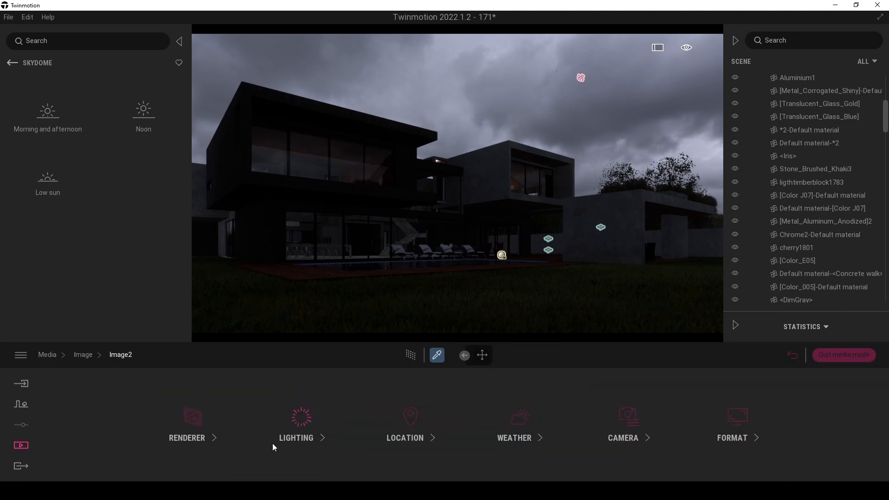
pyautogui.click(296, 435)
pyautogui.moveTo(298, 417); pyautogui.dragTo(319, 416)
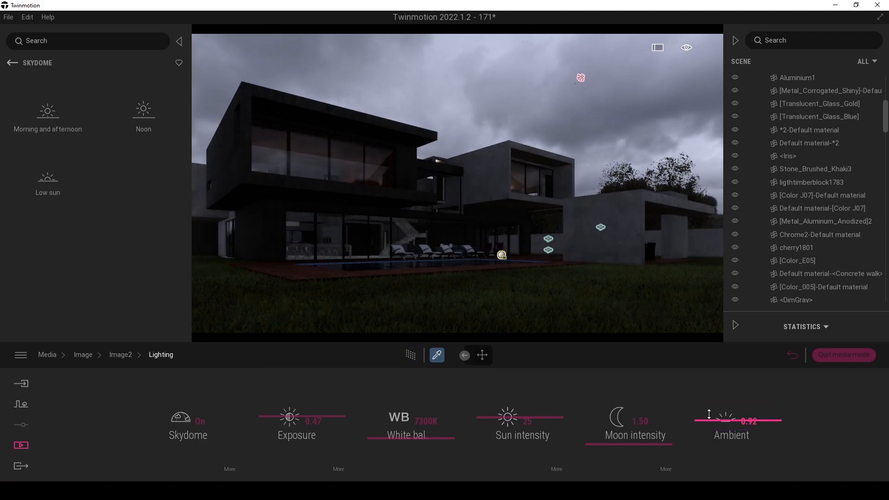
pyautogui.moveTo(709, 414); pyautogui.dragTo(731, 324)
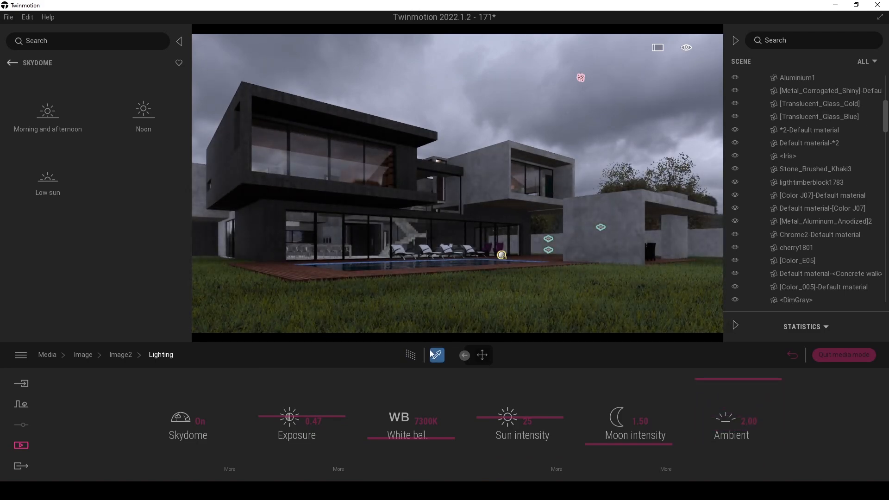
# Step: Compare the real-time view with the path-traced one and set Image2's real-time skydome intensity to 8.62
pyautogui.click(412, 356)
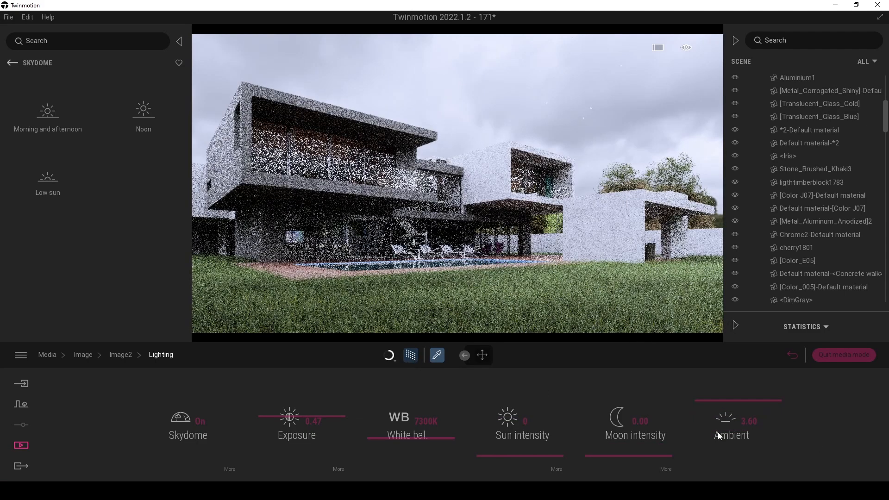
pyautogui.click(411, 356)
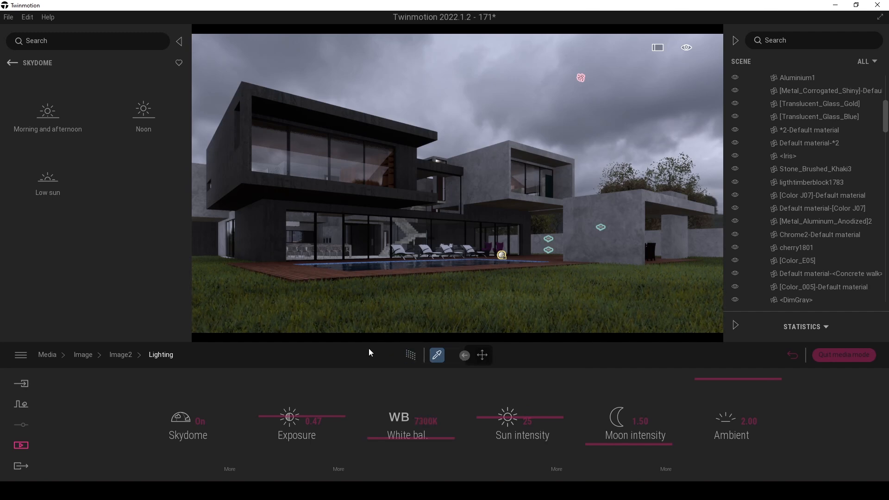
pyautogui.click(224, 468)
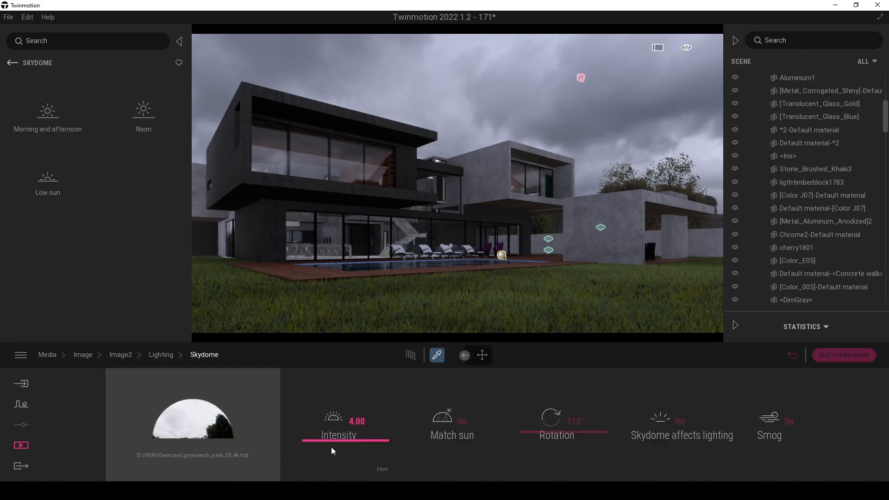
pyautogui.moveTo(318, 441); pyautogui.dragTo(326, 413)
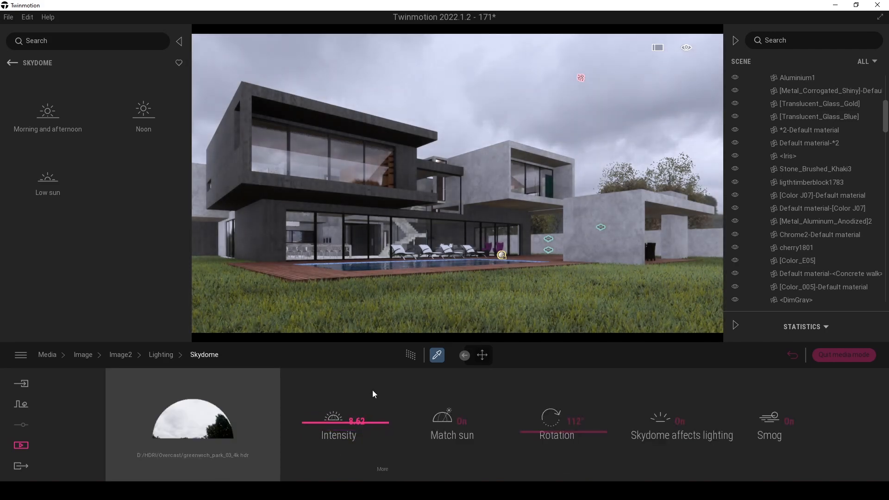
pyautogui.click(410, 355)
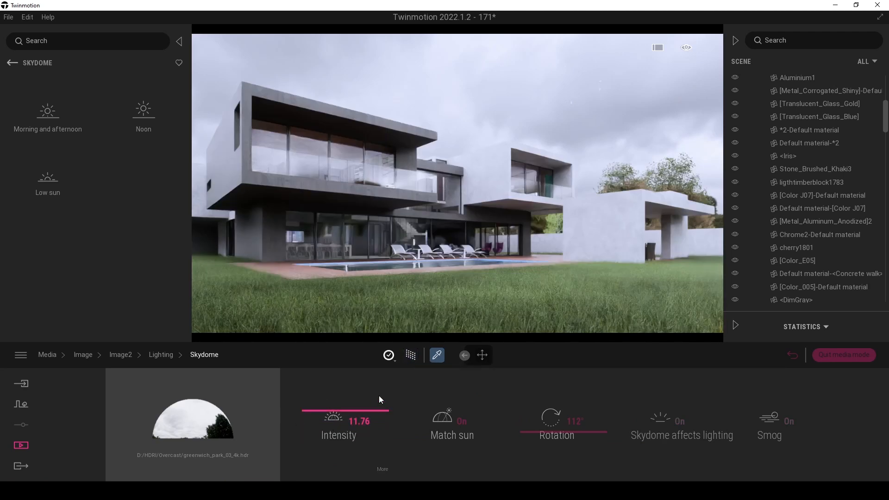
pyautogui.click(411, 355)
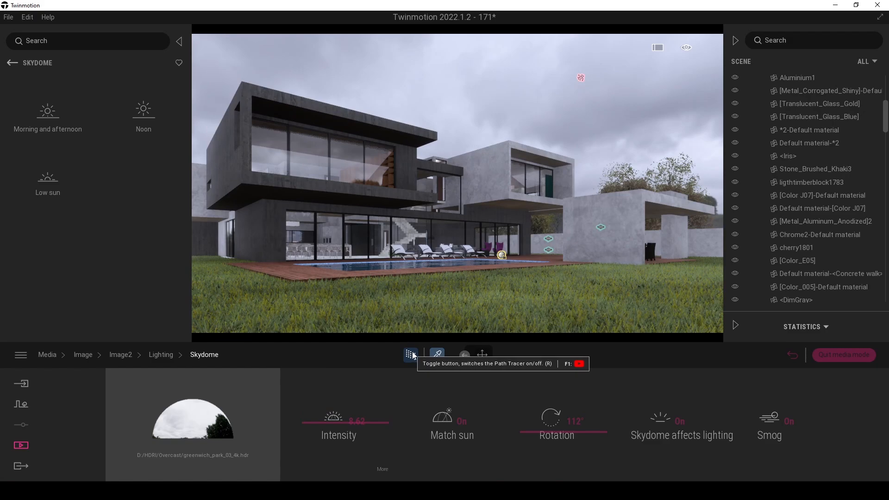
# Step: In path-traced mode, lower Image2's skydome intensity to 5.12 and raise its ambient light, and return to the real-time view
pyautogui.click(411, 355)
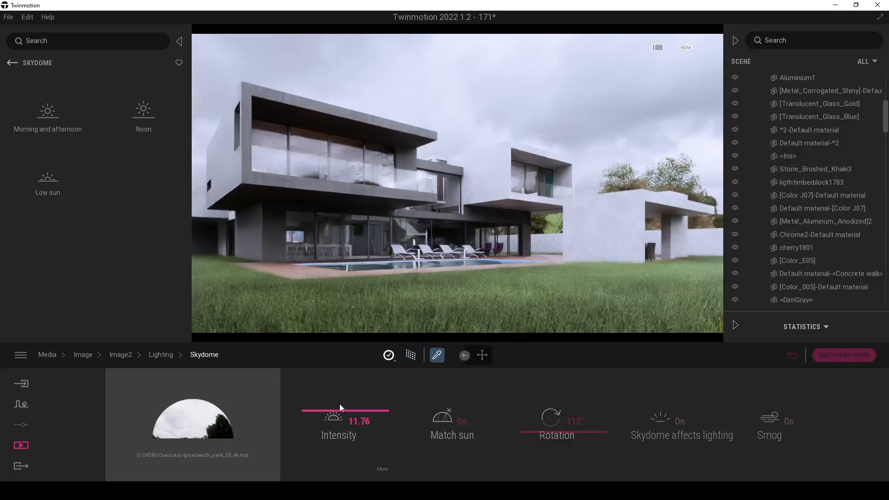
pyautogui.moveTo(312, 410); pyautogui.dragTo(306, 411)
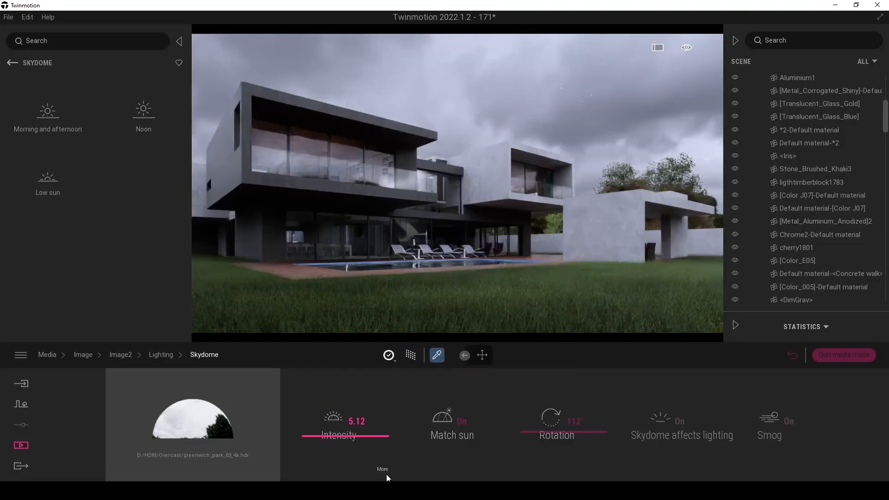
pyautogui.click(385, 472)
pyautogui.moveTo(432, 399); pyautogui.dragTo(429, 384)
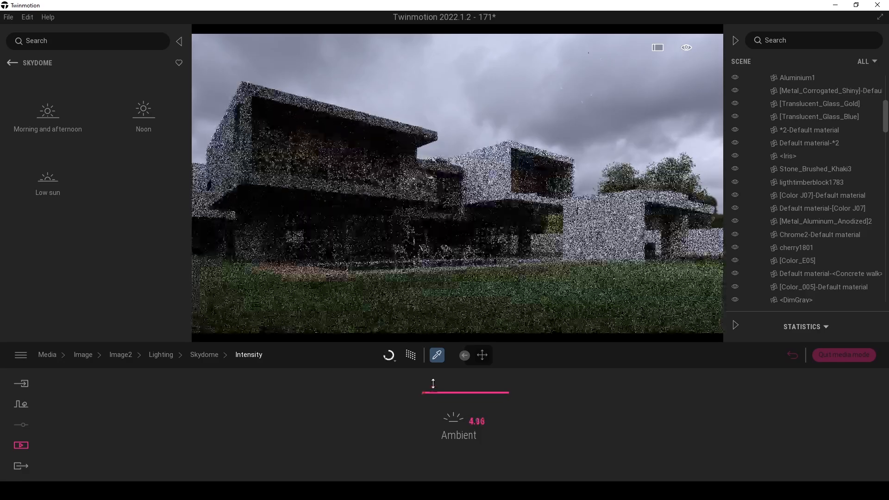
pyautogui.click(410, 355)
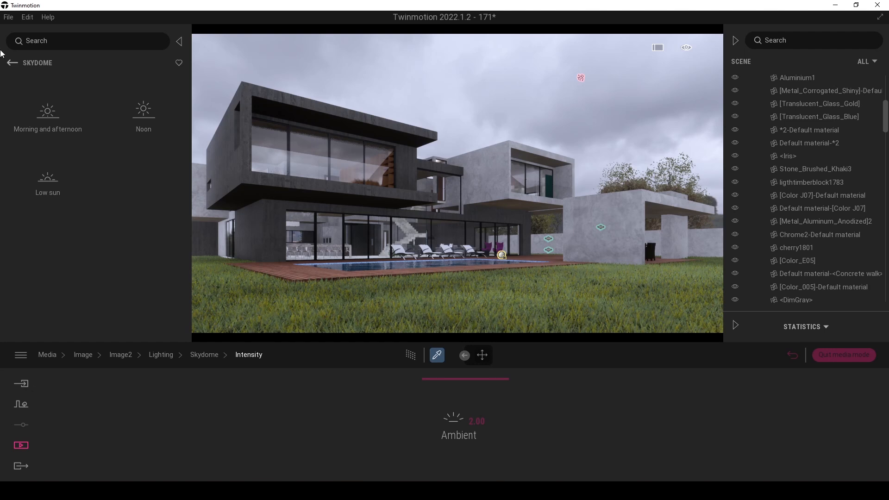
# Step: Place an area light from the light library at the upper-floor glazing of the main volume and rotate it
pyautogui.click(12, 63)
pyautogui.click(129, 178)
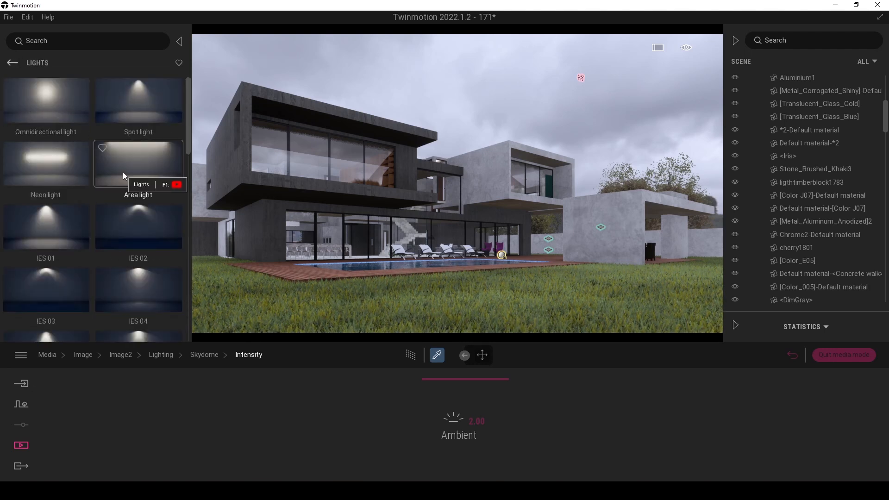
pyautogui.moveTo(123, 171); pyautogui.dragTo(323, 152)
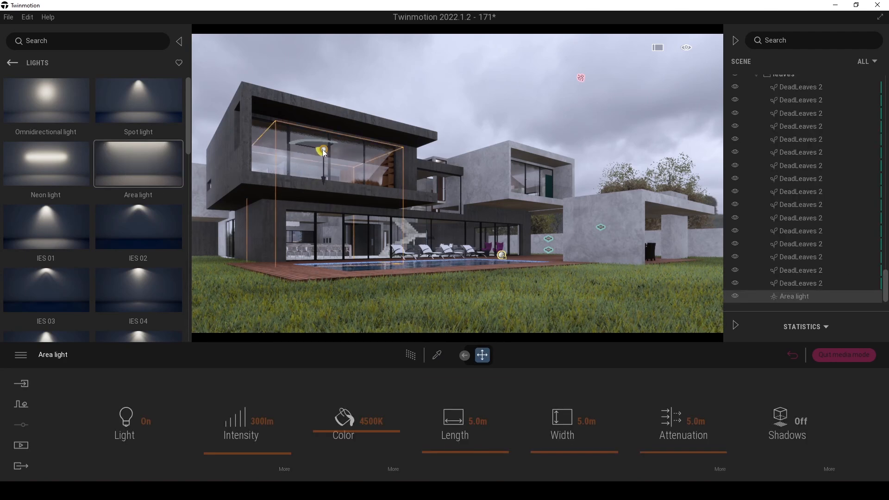
pyautogui.press('space')
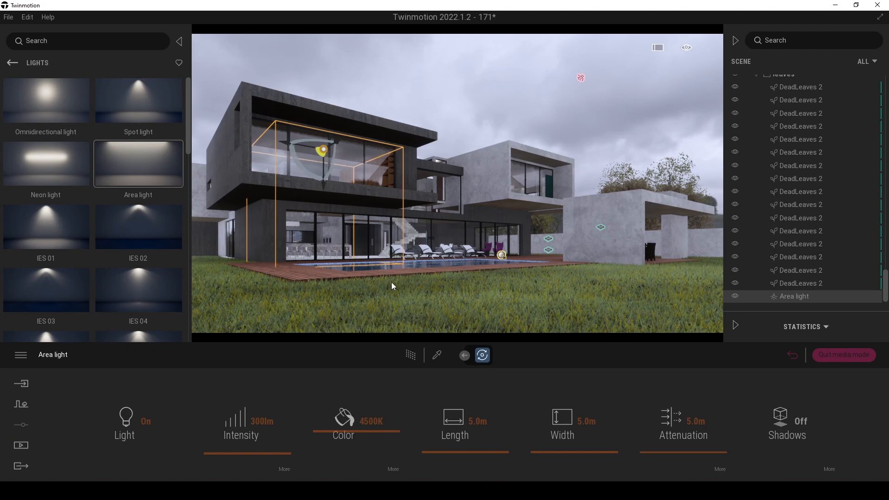
pyautogui.moveTo(333, 163); pyautogui.dragTo(326, 100)
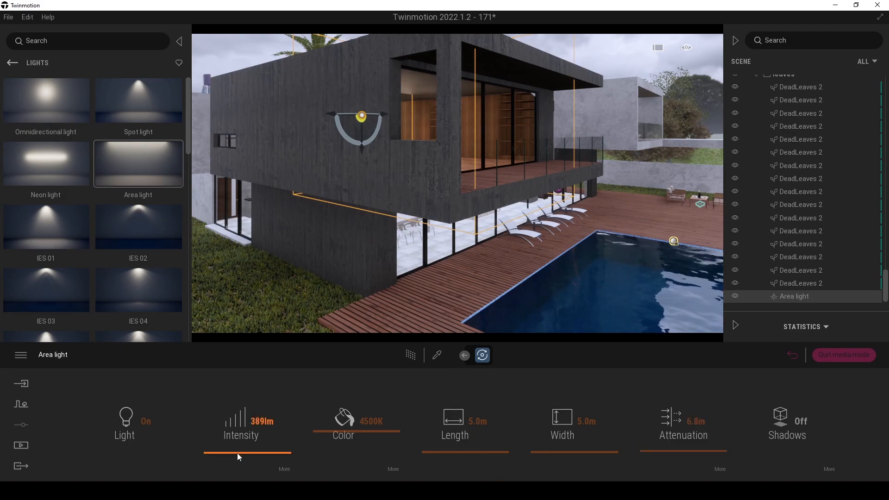
# Step: Brighten the main volume's area light and warm its color to 3419K
pyautogui.moveTo(237, 453); pyautogui.dragTo(237, 431)
pyautogui.moveTo(237, 431); pyautogui.dragTo(237, 410)
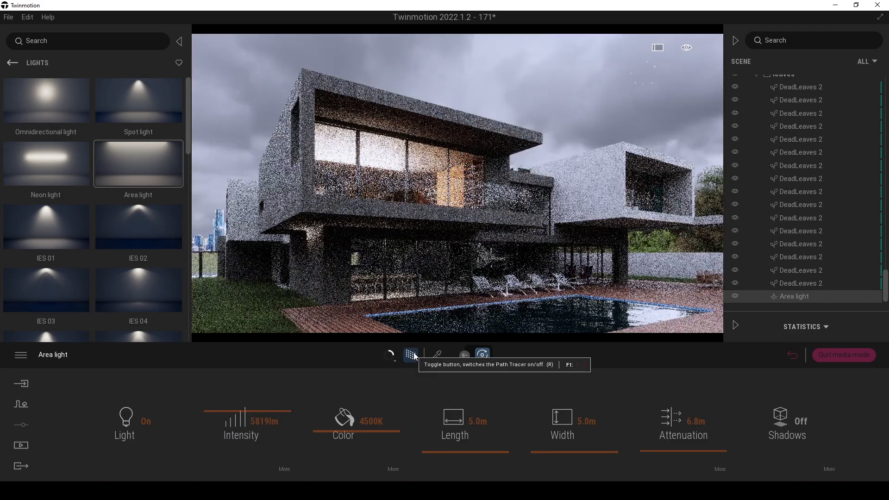
pyautogui.moveTo(318, 431); pyautogui.dragTo(318, 448)
pyautogui.moveTo(211, 411); pyautogui.dragTo(210, 421)
pyautogui.moveTo(327, 447); pyautogui.dragTo(328, 448)
pyautogui.moveTo(213, 420); pyautogui.dragTo(214, 425)
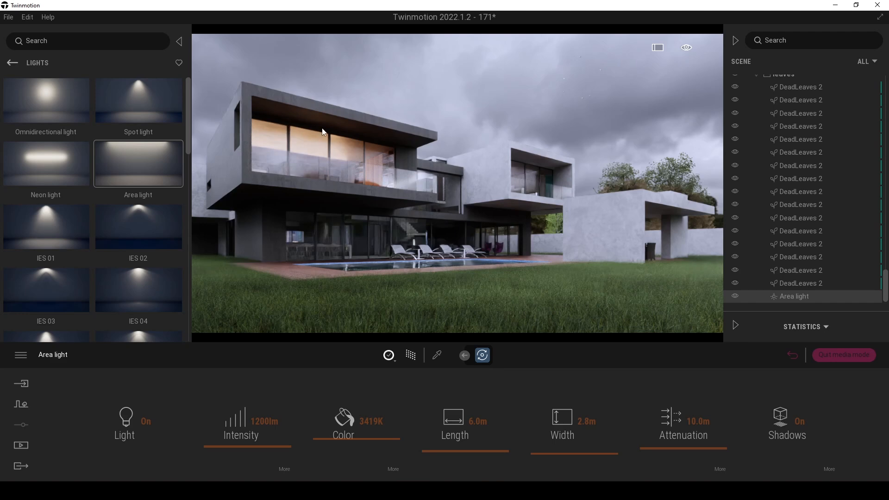
# Step: Duplicate the area light inside the main volume's upper floor, undoing and repeating the copy once
pyautogui.keyDown('shift'); pyautogui.moveTo(301, 257); pyautogui.dragTo(369, 238); pyautogui.keyUp('shift')
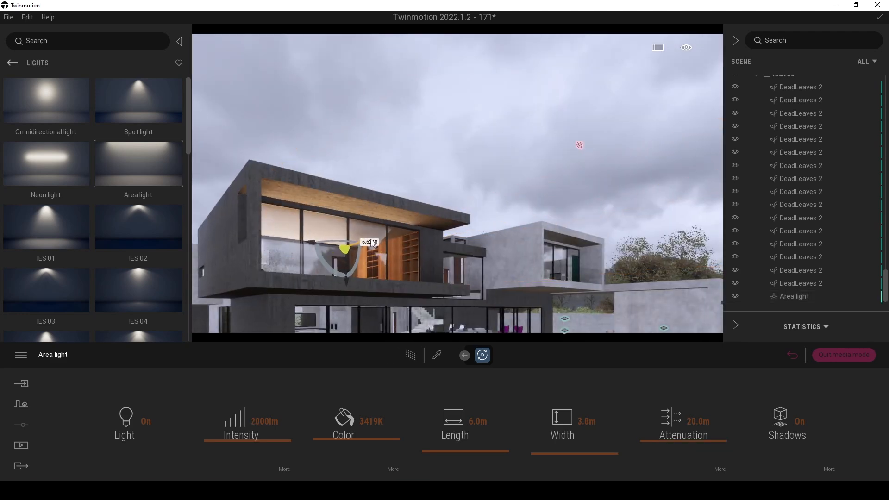
pyautogui.click(429, 290)
pyautogui.hotkey('ctrl', 'z')
pyautogui.keyDown('shift'); pyautogui.moveTo(302, 257); pyautogui.dragTo(370, 238); pyautogui.keyUp('shift')
pyautogui.click(429, 290)
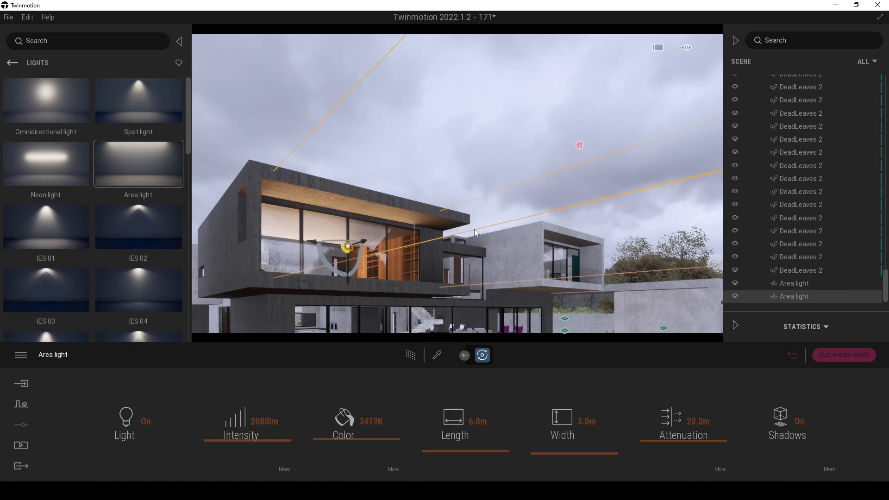
# Step: Add another area light copy for the upper floor and compare its effect in real-time and path-traced views
pyautogui.press('r')
pyautogui.moveTo(449, 240); pyautogui.dragTo(571, 248, button='right')
pyautogui.press('r')
pyautogui.click(428, 290)
pyautogui.press('r')
pyautogui.press('r')
# Step: Position an area light in the upper room of the smaller light-concrete wing and adjust its size
pyautogui.click(447, 152)
pyautogui.moveTo(458, 157); pyautogui.dragTo(458, 196, button='middle')
pyautogui.moveTo(458, 196); pyautogui.dragTo(484, 195)
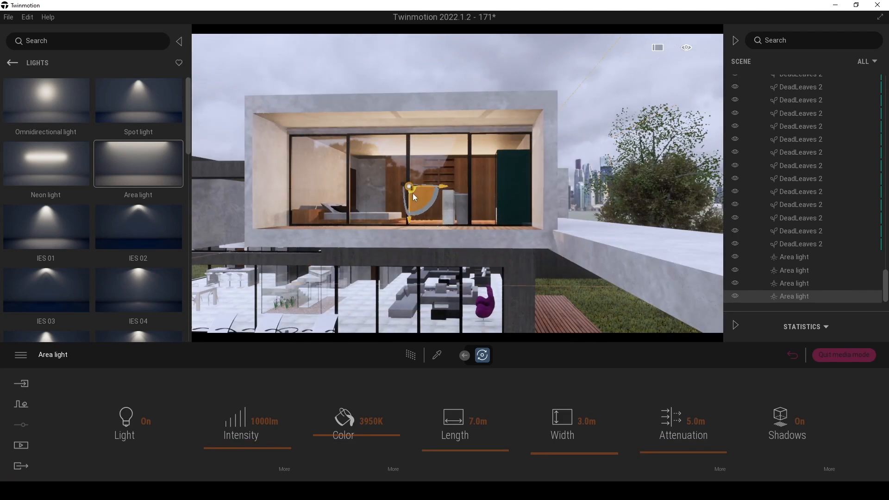
pyautogui.moveTo(569, 419); pyautogui.dragTo(577, 453)
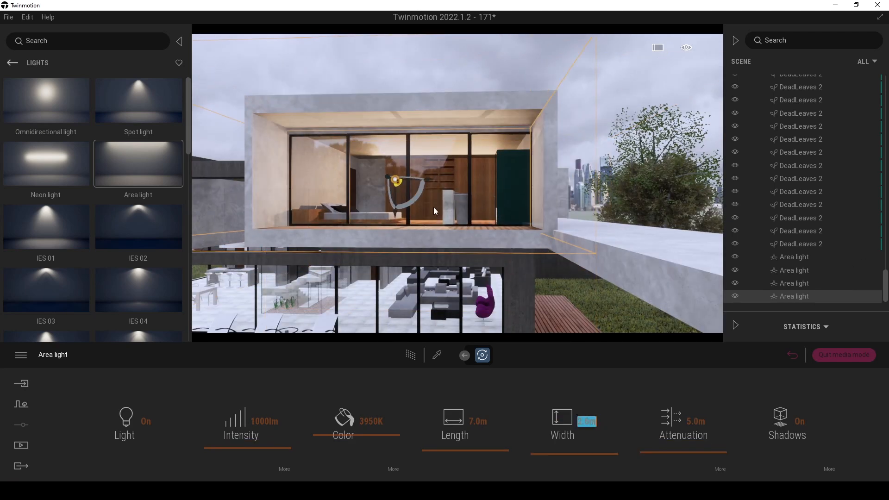
pyautogui.click(486, 452)
pyautogui.moveTo(475, 448); pyautogui.dragTo(442, 453)
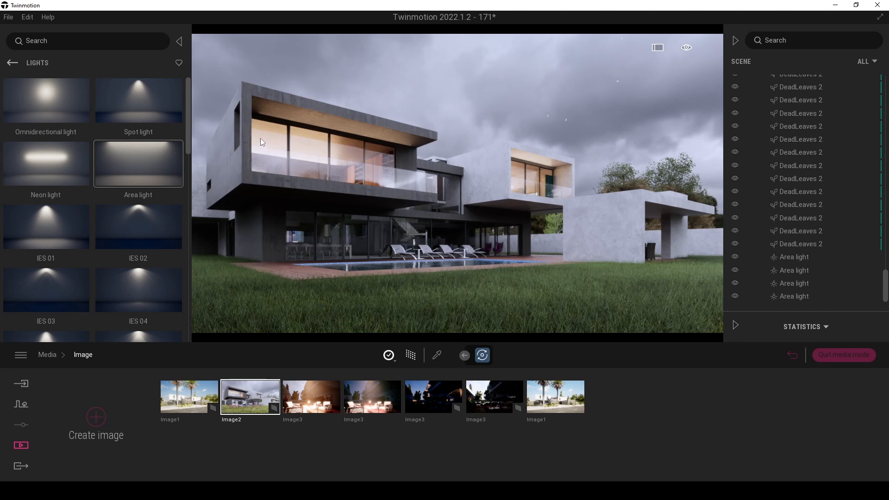
# Step: Set the first area light's intensity to 1500 lm and its color to 3220K
pyautogui.click(784, 256)
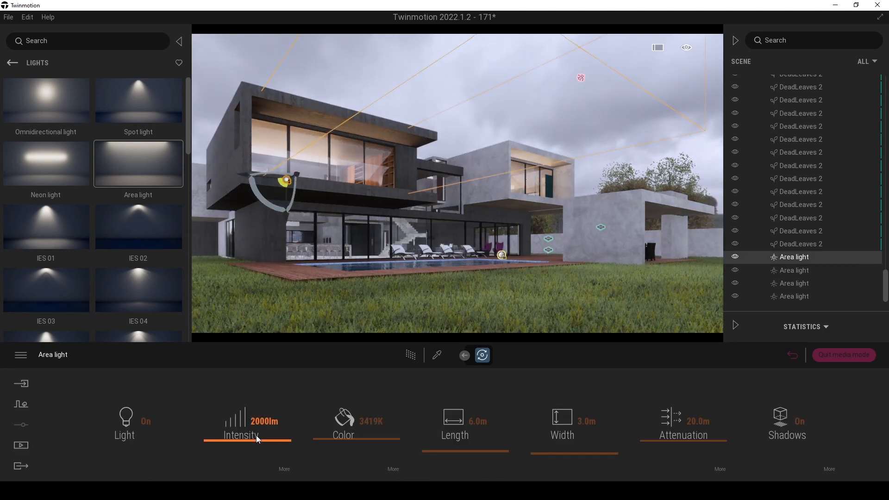
pyautogui.moveTo(251, 421); pyautogui.dragTo(248, 421)
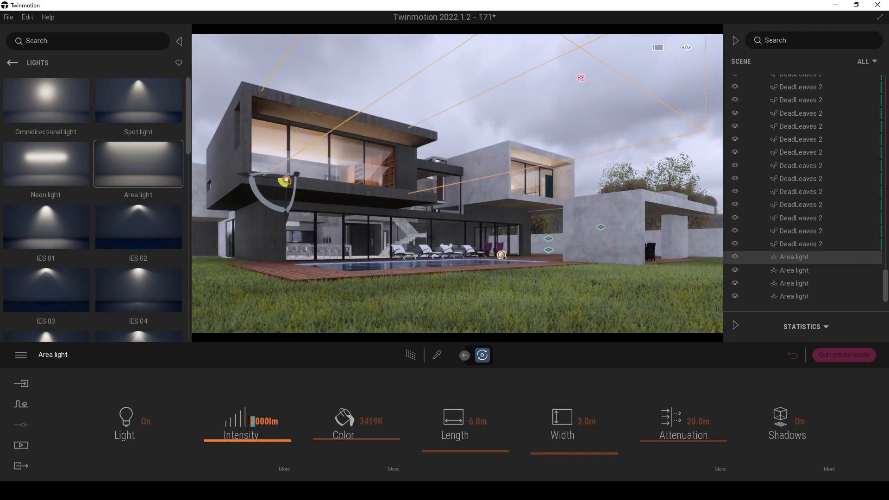
pyautogui.click(248, 418)
pyautogui.click(256, 421)
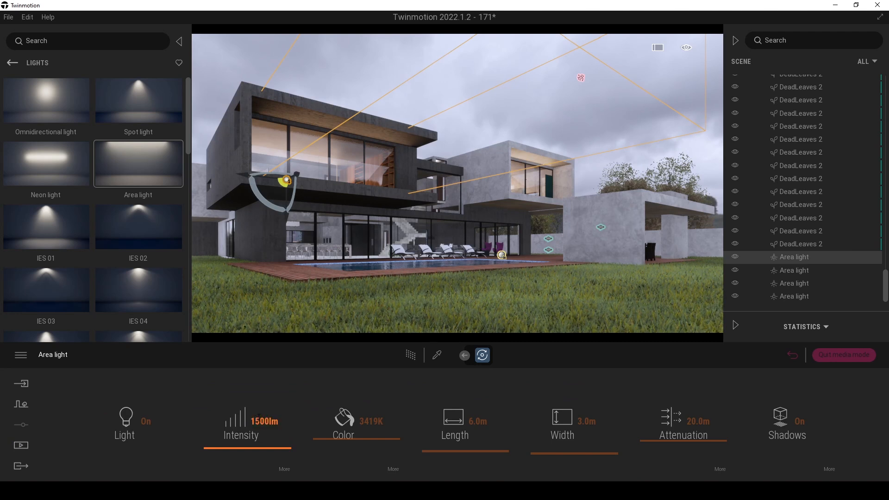
pyautogui.press('Return')
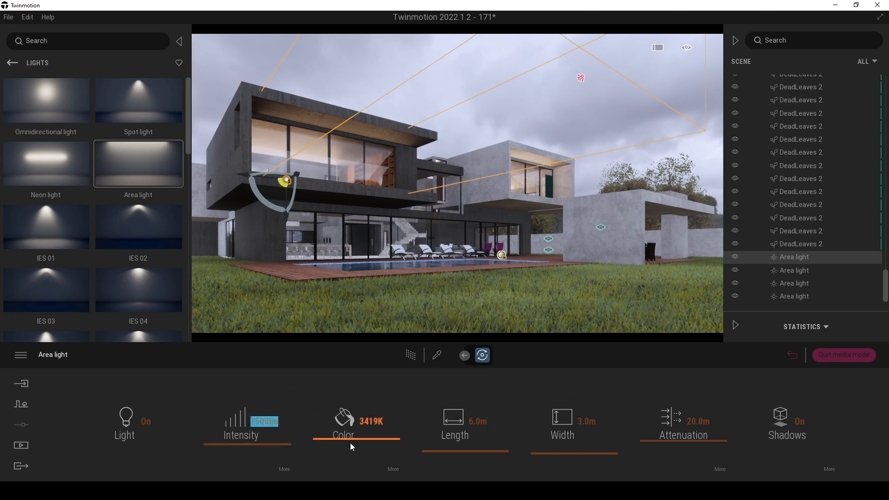
pyautogui.moveTo(344, 440); pyautogui.dragTo(347, 443)
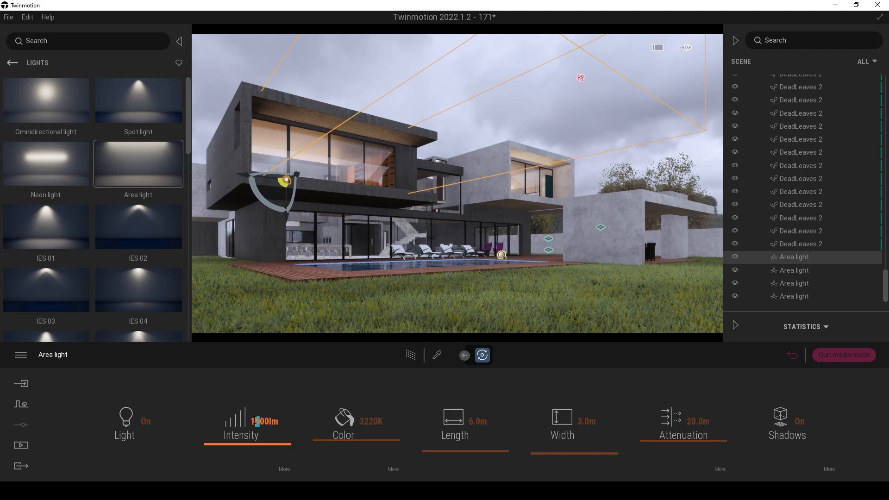
pyautogui.click(255, 420)
pyautogui.click(462, 136)
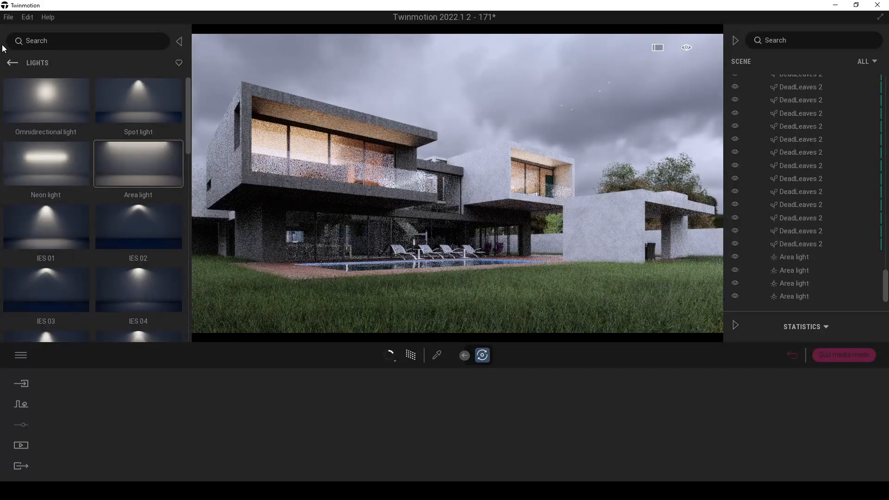
# Step: Place the Spot fixture from the user library under the main volume's upper roof overhang and rotate its whole group
pyautogui.click(11, 63)
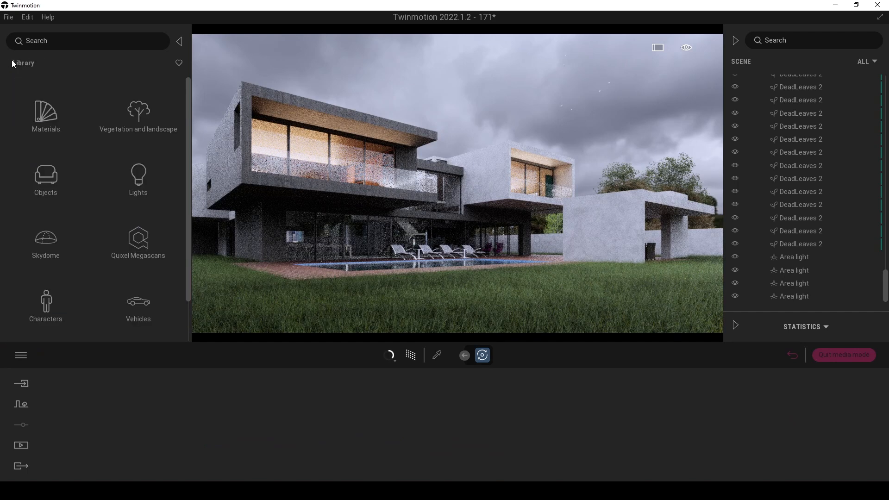
pyautogui.scroll(-1, 168, 280)
pyautogui.click(134, 320)
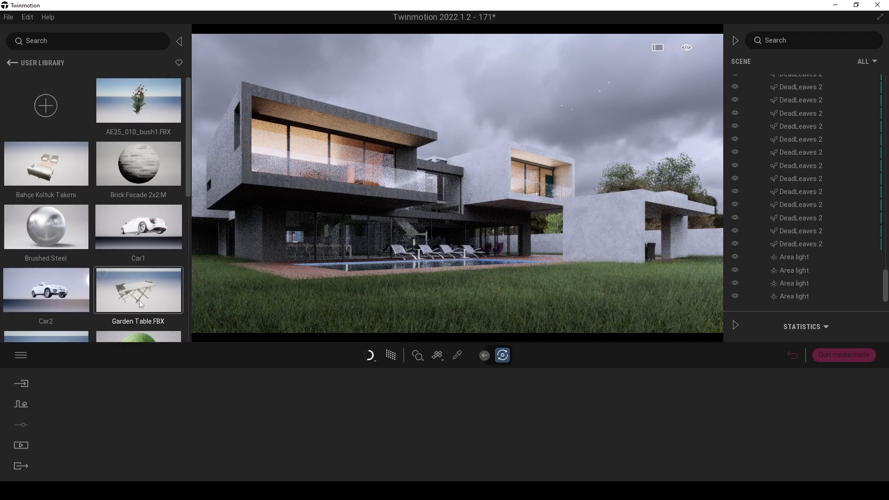
pyautogui.moveTo(188, 98); pyautogui.dragTo(190, 185)
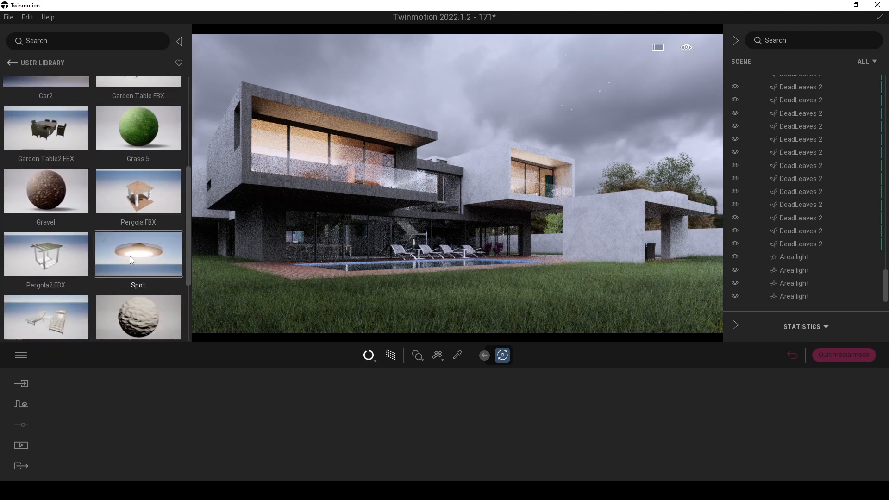
pyautogui.moveTo(193, 254)
pyautogui.mouseDown()
pyautogui.moveTo(293, 213)
pyautogui.moveTo(288, 113)
pyautogui.mouseUp()
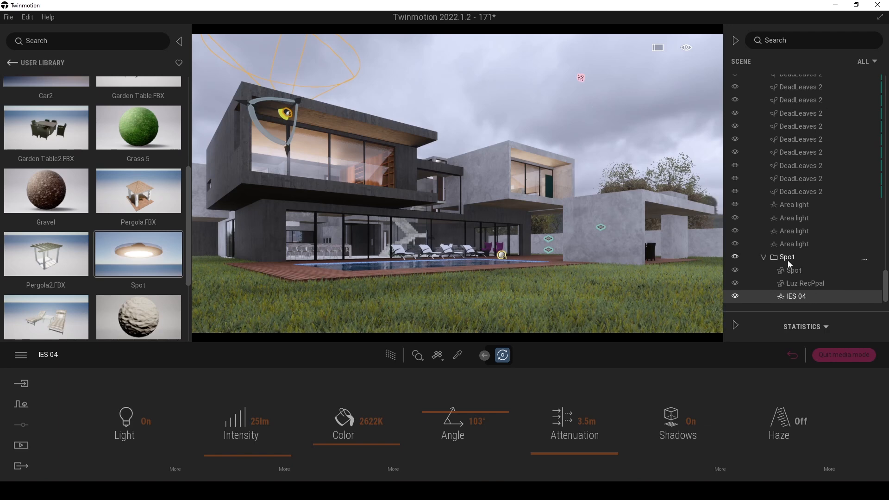
pyautogui.click(787, 259)
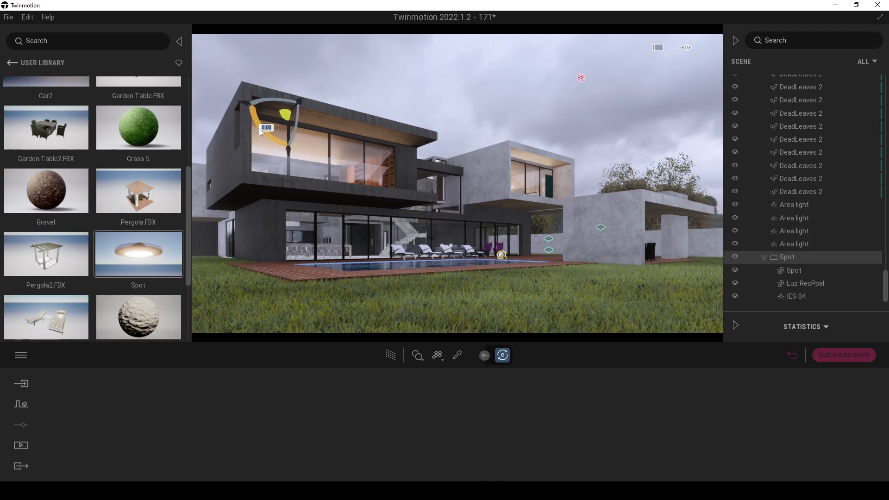
pyautogui.press('Return')
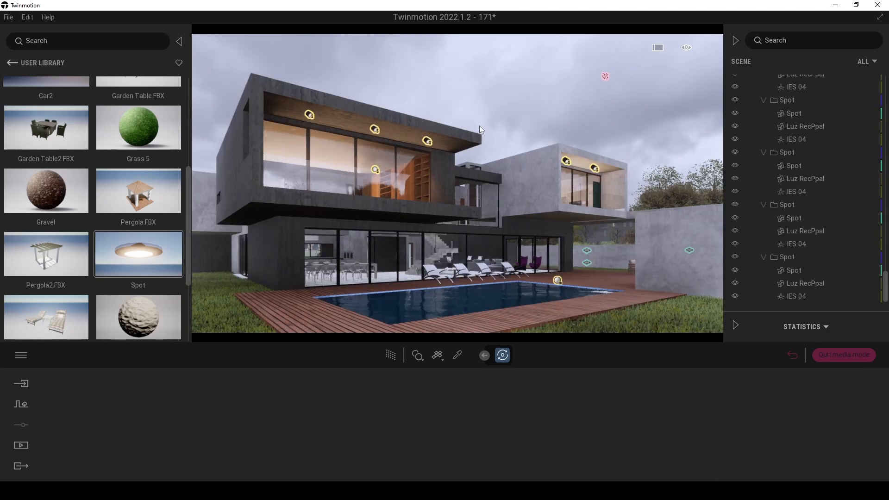
# Step: Copy a Spot fixture and position it on the soffit beneath the main volume, above the pool terrace
pyautogui.click(413, 301)
pyautogui.moveTo(401, 268); pyautogui.dragTo(592, 270)
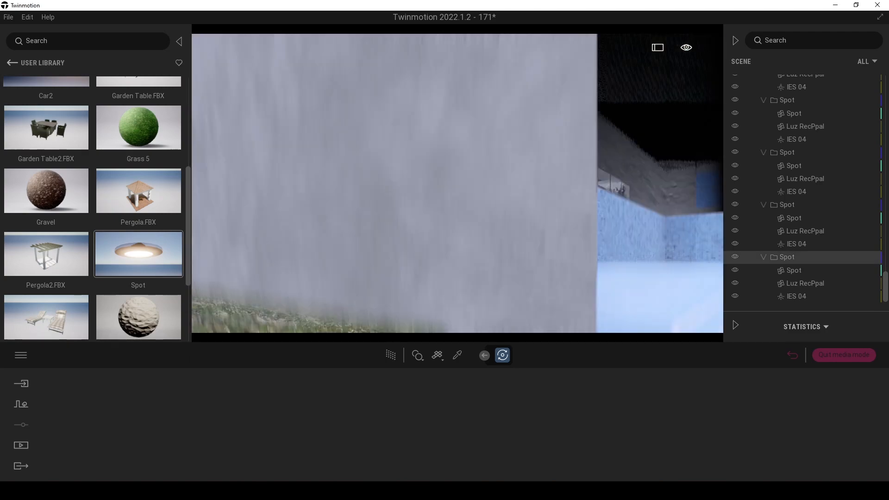
pyautogui.moveTo(593, 271); pyautogui.dragTo(555, 271, button='right')
pyautogui.moveTo(482, 184); pyautogui.dragTo(479, 76)
pyautogui.moveTo(478, 76); pyautogui.dragTo(500, 139, button='right')
pyautogui.moveTo(525, 111); pyautogui.dragTo(472, 120)
pyautogui.moveTo(472, 120); pyautogui.dragTo(445, 135, button='right')
pyautogui.moveTo(412, 135)
pyautogui.mouseDown()
pyautogui.moveTo(304, 136)
pyautogui.moveTo(419, 139)
pyautogui.mouseUp()
pyautogui.click(435, 228)
pyautogui.click(414, 304)
# Step: Duplicate the whole Spot group along the main volume's lower soffit and towards the underside of the smaller wing
pyautogui.click(787, 205)
pyautogui.click(792, 220)
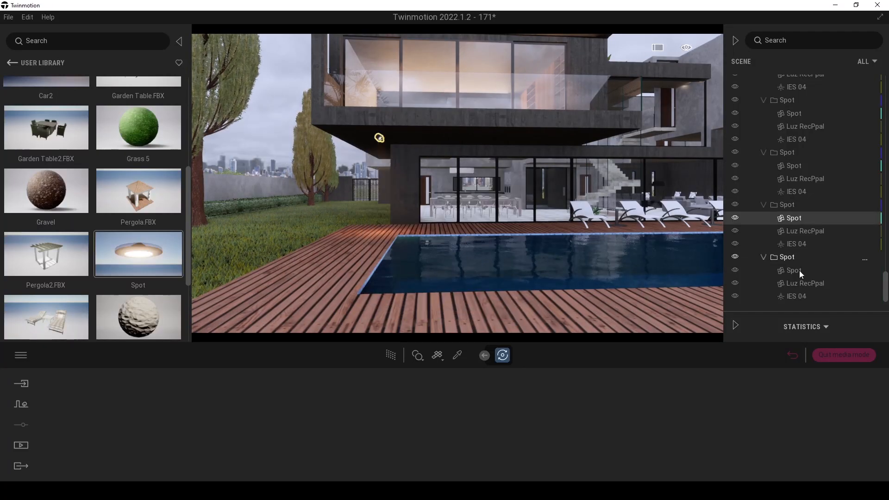
pyautogui.click(797, 297)
pyautogui.click(788, 257)
pyautogui.keyDown('shift'); pyautogui.moveTo(415, 139); pyautogui.dragTo(512, 140); pyautogui.keyUp('shift')
pyautogui.click(434, 227)
pyautogui.click(423, 301)
pyautogui.moveTo(500, 217); pyautogui.dragTo(579, 185, button='right')
pyautogui.click(786, 257)
pyautogui.keyDown('shift'); pyautogui.moveTo(410, 162); pyautogui.dragTo(416, 164); pyautogui.keyUp('shift')
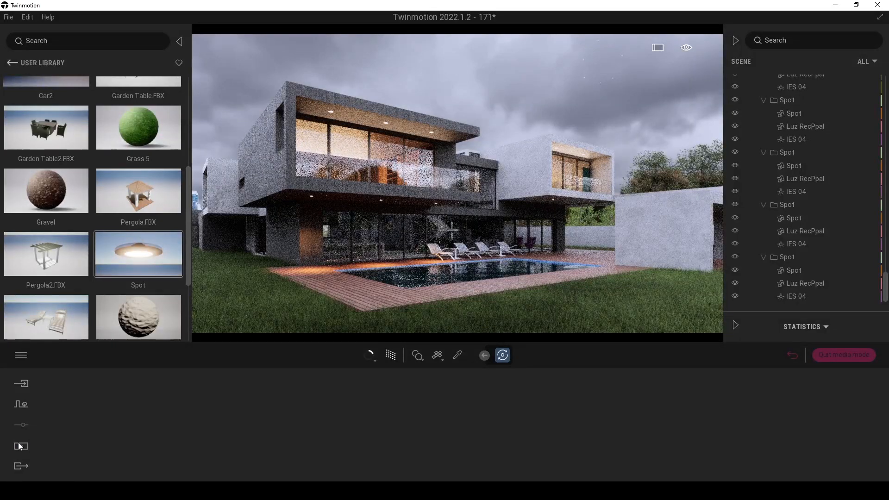
# Step: Return to the saved Image2 view to check the new spotlights with path tracing
pyautogui.click(20, 446)
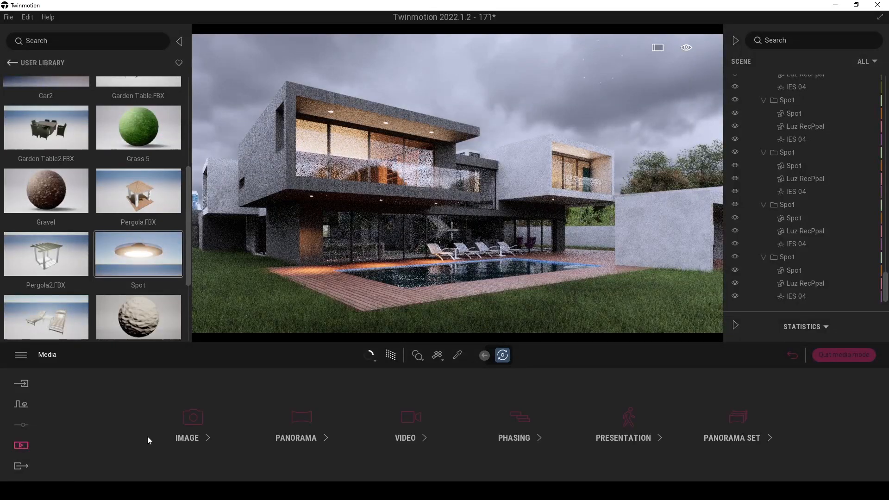
pyautogui.click(187, 430)
pyautogui.click(242, 398)
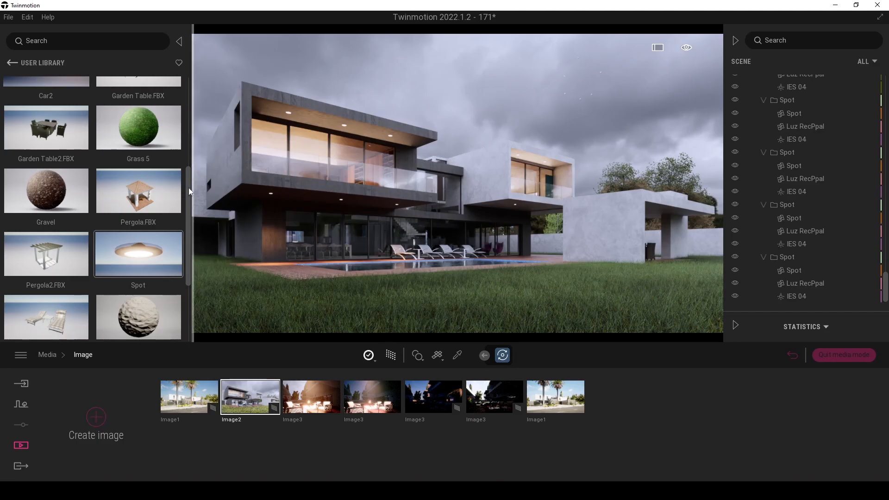
# Step: Try an area light at the ground floor beneath the main volume's overhang and delete it
pyautogui.click(12, 63)
pyautogui.click(138, 178)
pyautogui.moveTo(327, 202); pyautogui.dragTo(329, 204)
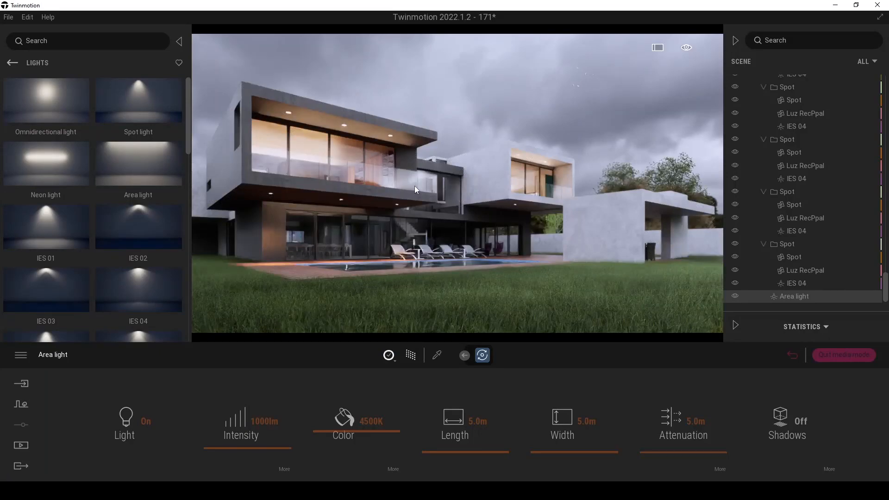
pyautogui.moveTo(415, 187); pyautogui.dragTo(413, 189, button='right')
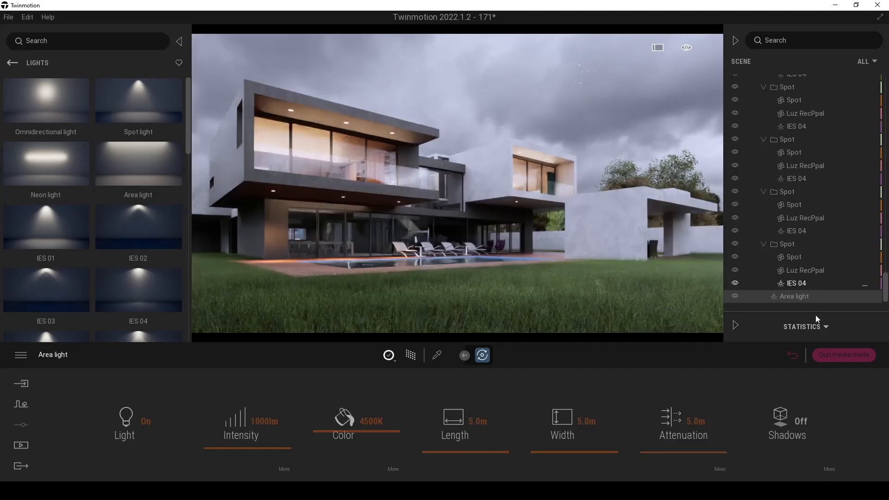
pyautogui.click(807, 285)
pyautogui.click(803, 298)
pyautogui.press('Delete')
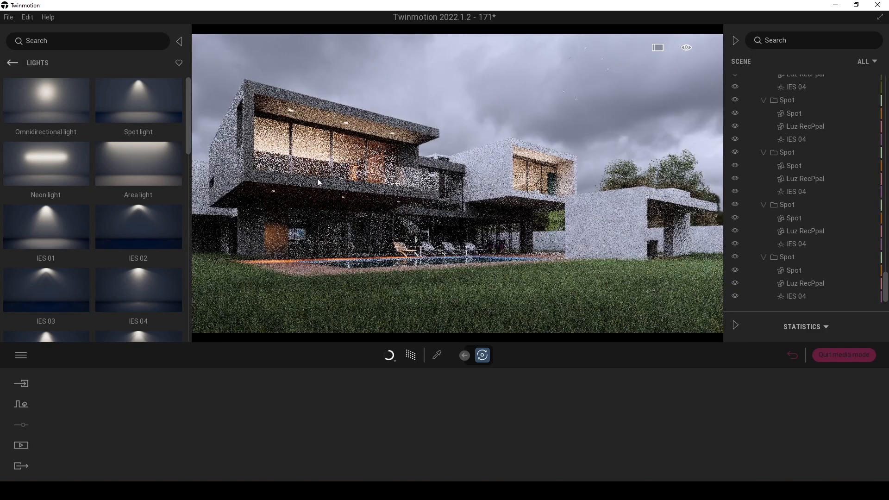
# Step: Place an omnidirectional light in the ground-floor interior, lower it to room height and set its intensity to 630 lm
pyautogui.moveTo(54, 114); pyautogui.dragTo(331, 200)
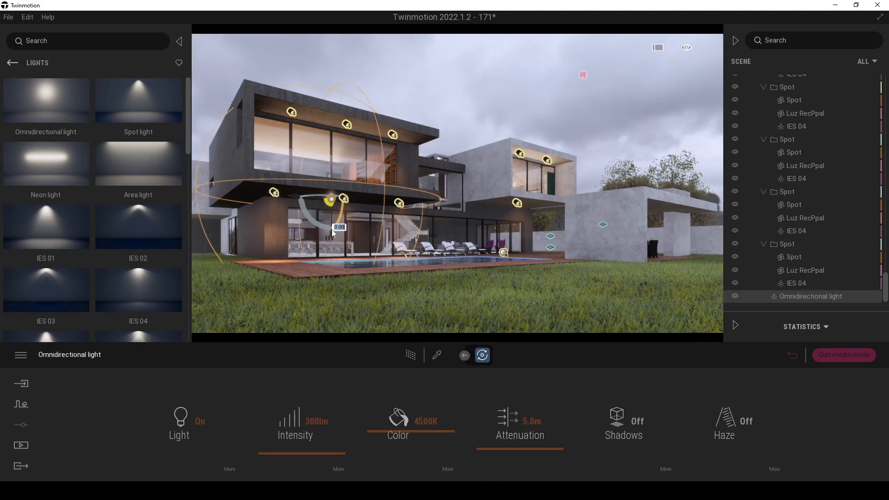
pyautogui.moveTo(332, 234); pyautogui.dragTo(334, 265)
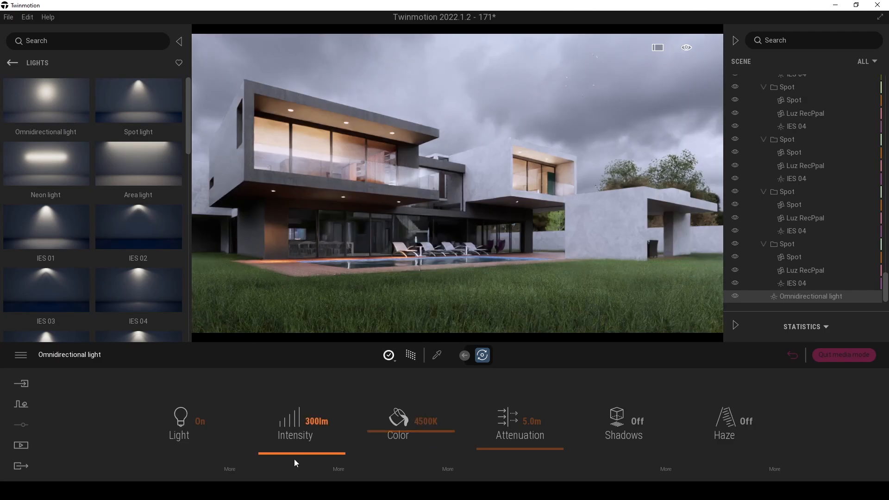
pyautogui.moveTo(287, 453); pyautogui.dragTo(288, 451)
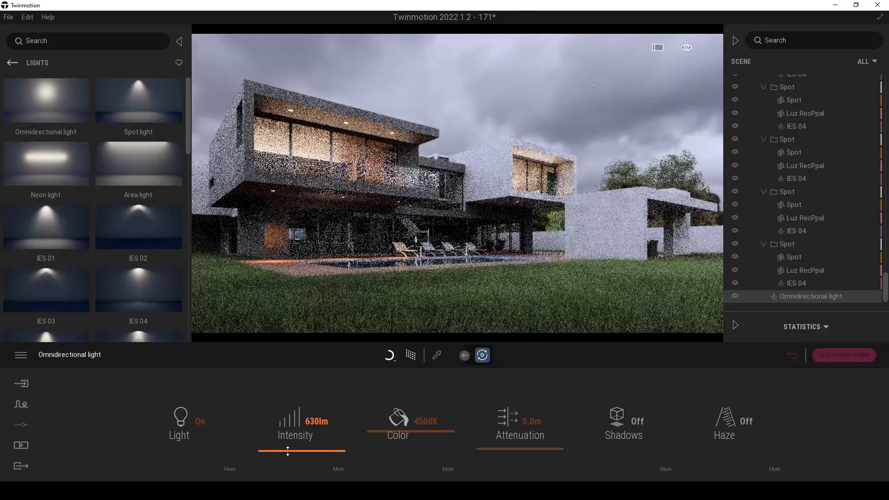
pyautogui.press('r')
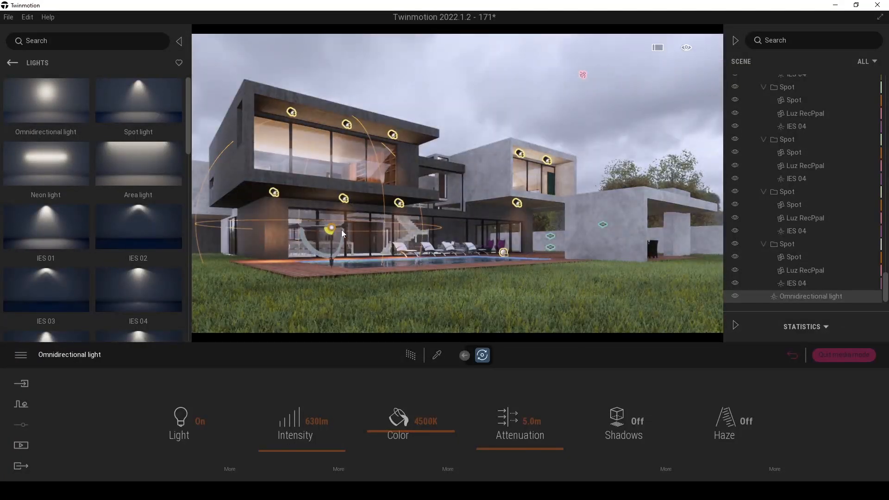
# Step: Duplicate the ground-floor omnidirectional light along the facade as one instance spaced 2.91 m from the original
pyautogui.moveTo(291, 226)
pyautogui.mouseDown()
pyautogui.moveTo(224, 228)
pyautogui.moveTo(308, 230)
pyautogui.mouseUp()
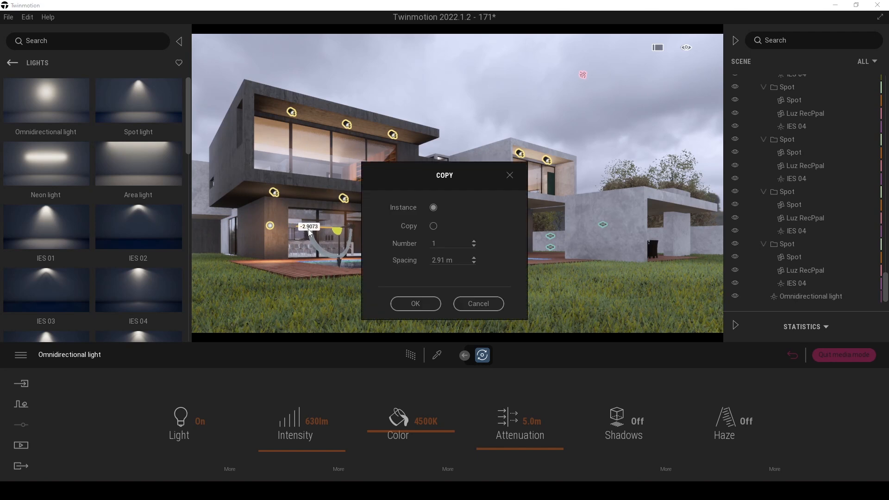
pyautogui.moveTo(443, 179); pyautogui.dragTo(560, 220)
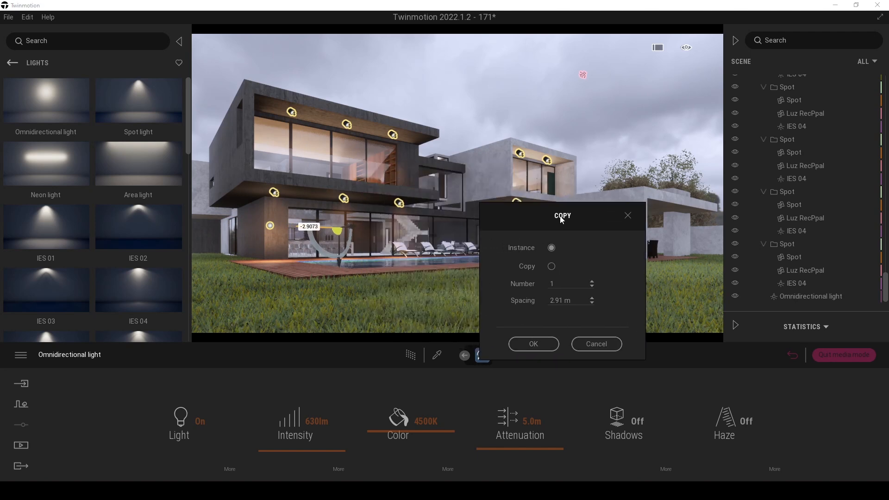
pyautogui.click(533, 344)
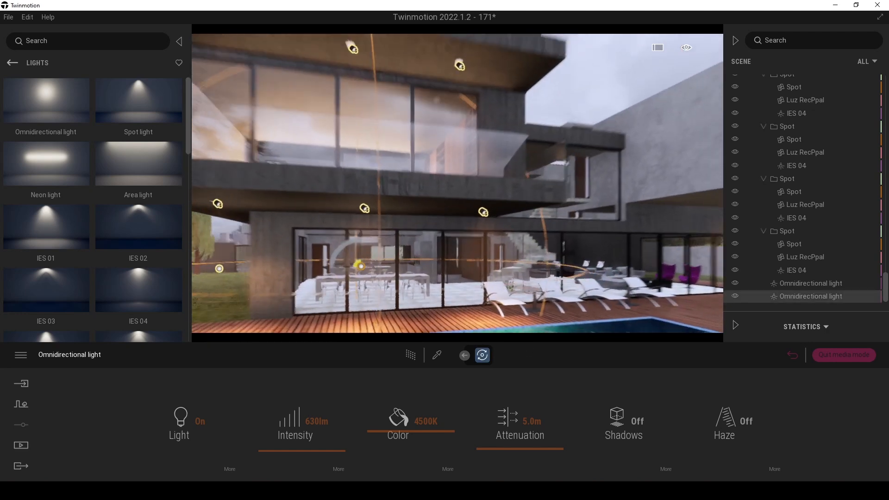
# Step: Add two more instances of the omnidirectional light, one further along the ground-floor interior and one beneath the smaller wing
pyautogui.scroll(-3, 359, 240)
pyautogui.keyDown('shift'); pyautogui.moveTo(355, 246); pyautogui.dragTo(443, 248); pyautogui.keyUp('shift')
pyautogui.click(416, 302)
pyautogui.press('w')
pyautogui.moveTo(469, 285); pyautogui.dragTo(514, 278, button='right')
pyautogui.keyDown('shift'); pyautogui.moveTo(419, 291); pyautogui.dragTo(613, 287); pyautogui.keyUp('shift')
pyautogui.click(415, 303)
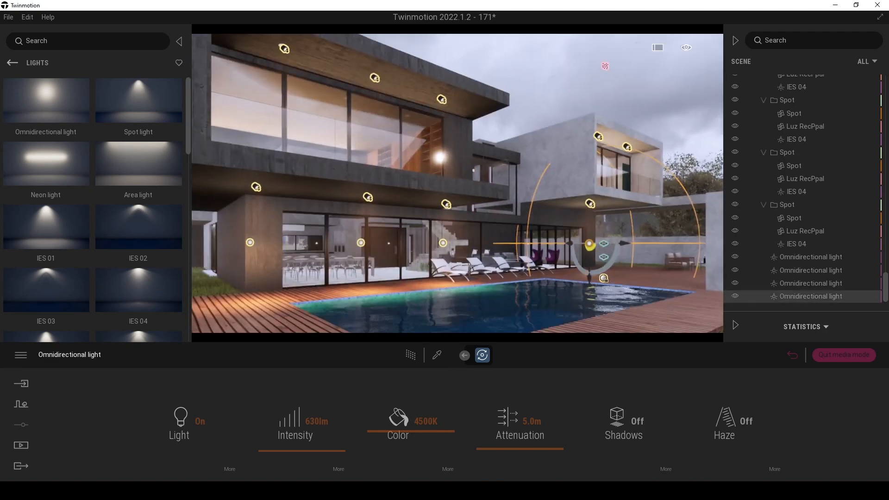
pyautogui.click(542, 104)
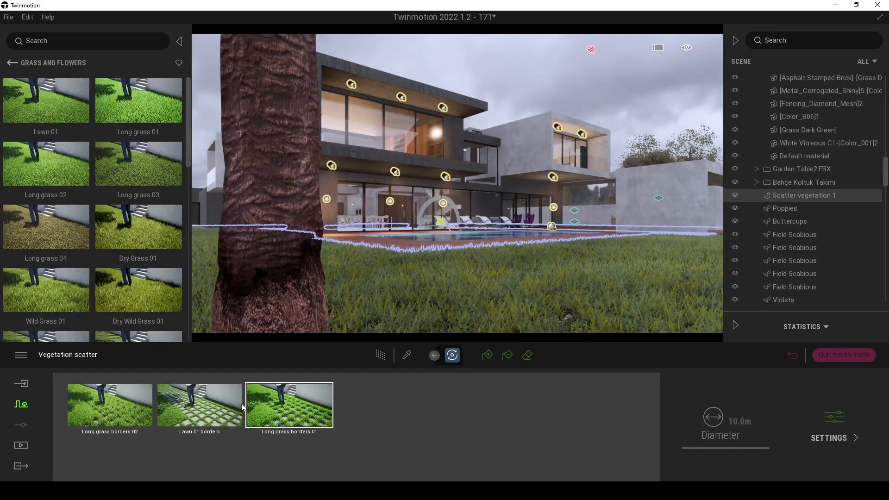
# Step: Adjust the size of all three scattered grass types together
pyautogui.keyDown('shift'); pyautogui.click(115, 408); pyautogui.keyUp('shift')
pyautogui.click(840, 419)
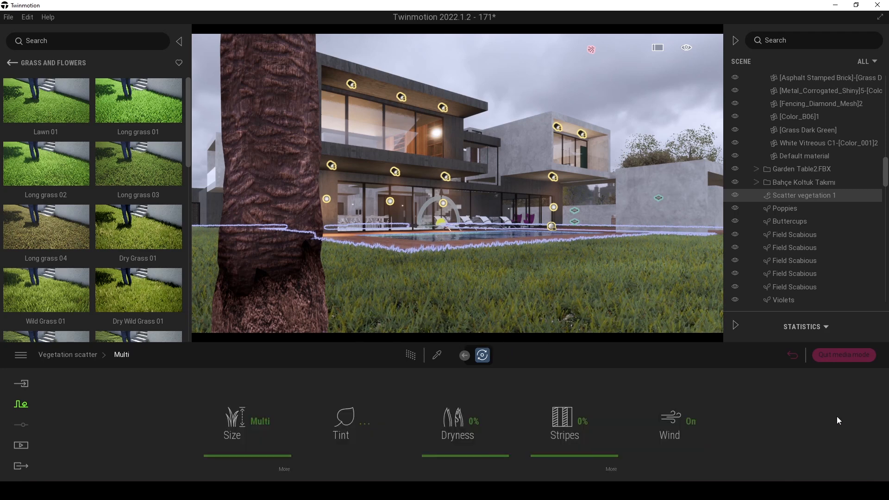
pyautogui.moveTo(241, 456); pyautogui.dragTo(245, 433)
pyautogui.click(74, 355)
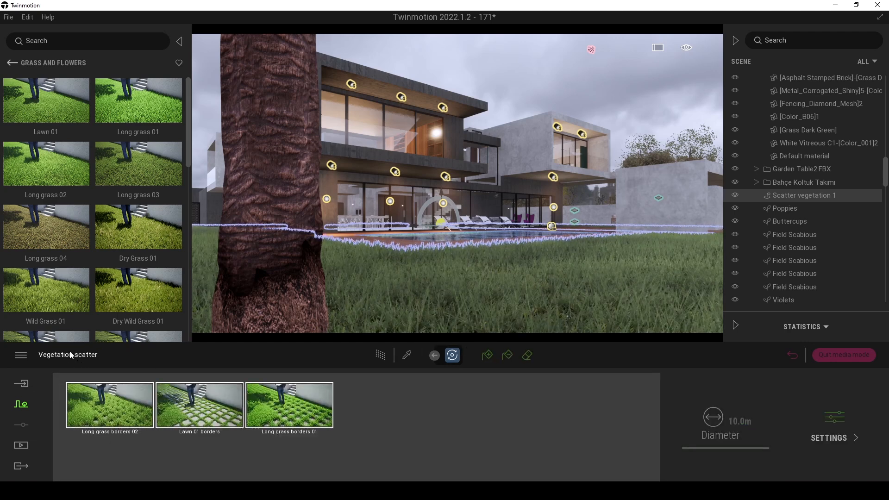
# Step: Return to the saved Image2 view to check the grass with path tracing
pyautogui.click(15, 446)
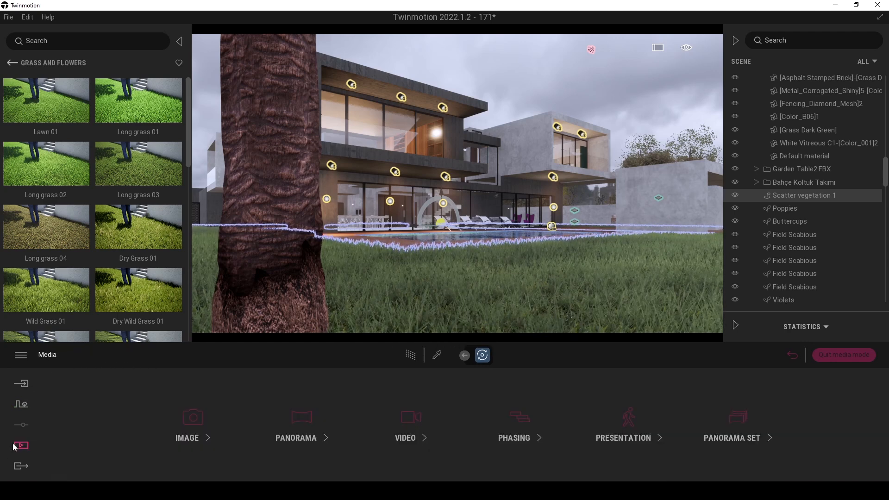
pyautogui.click(193, 420)
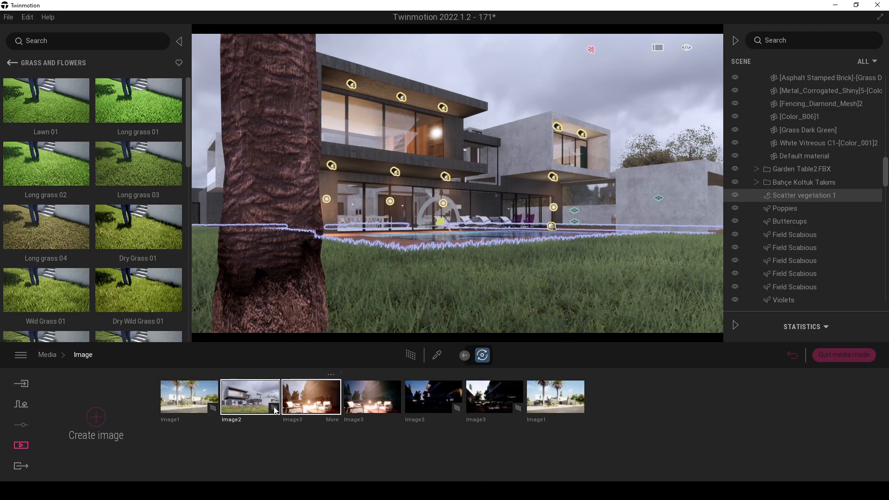
pyautogui.click(237, 397)
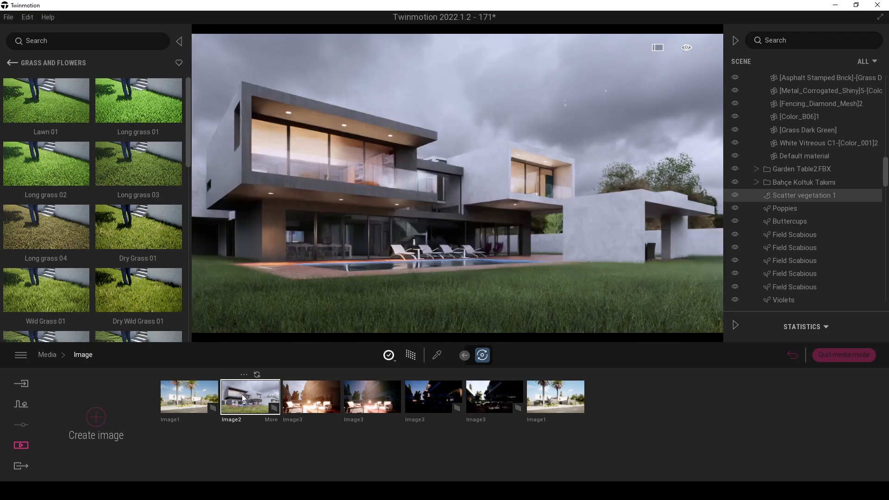
# Step: Delete Long grass borders 01 and Long grass borders 02 from the vegetation scatter
pyautogui.click(554, 316)
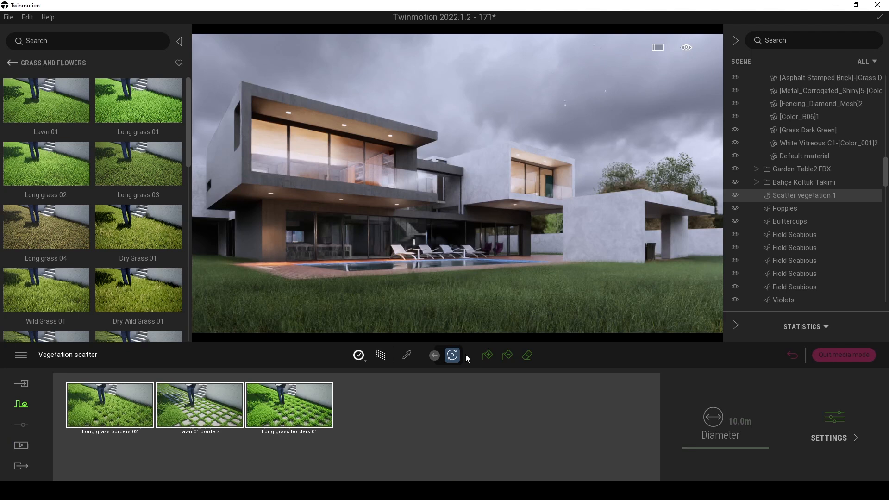
pyautogui.click(392, 425)
pyautogui.click(274, 407)
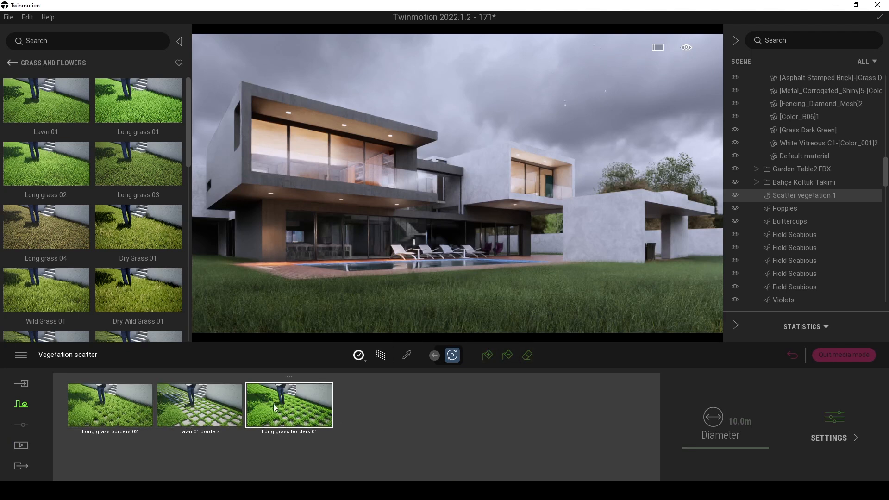
pyautogui.press('Delete')
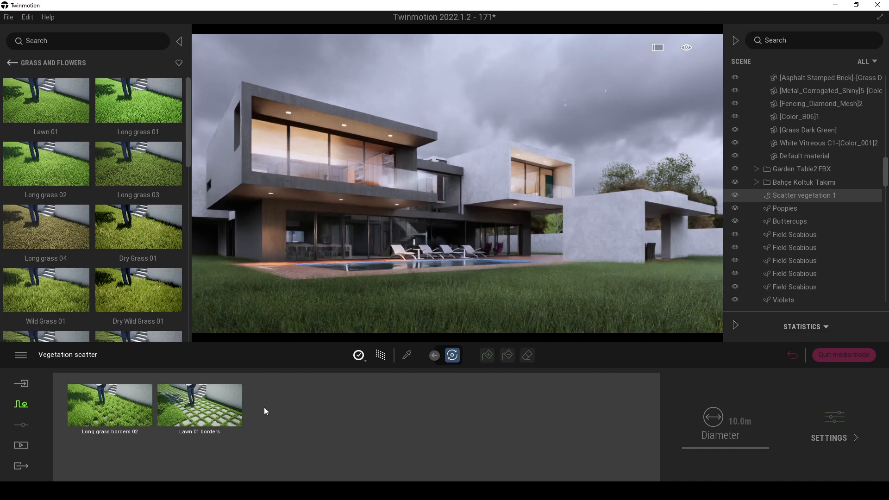
pyautogui.click(141, 407)
pyautogui.press('Delete')
# Step: Set the lawn grass size in Scatter vegetation 1 to 59% and check the ground coverage with path tracing
pyautogui.click(784, 208)
pyautogui.click(805, 196)
pyautogui.click(826, 424)
pyautogui.moveTo(248, 430); pyautogui.dragTo(250, 410)
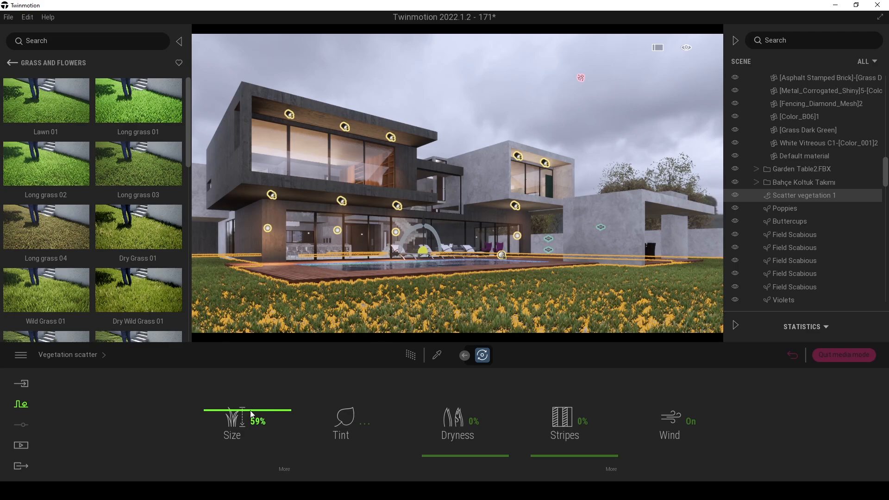
pyautogui.click(479, 107)
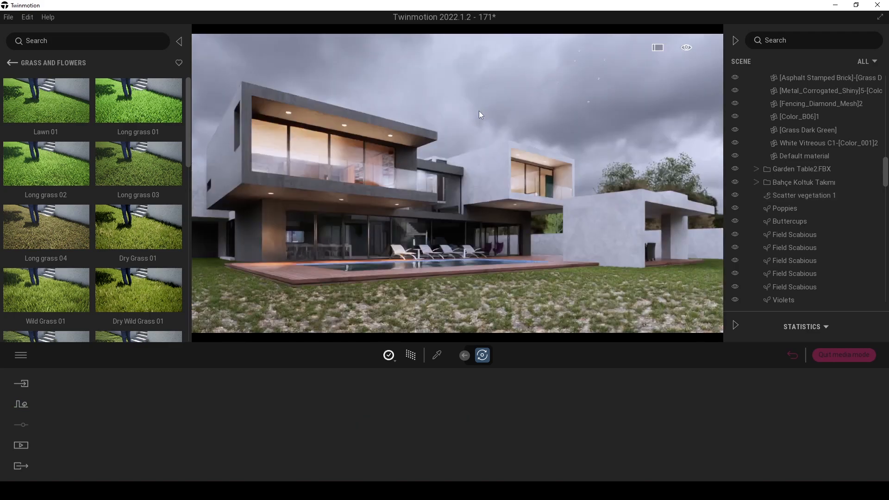
# Step: Add another Lawn 01 to the vegetation scatter and fill the ground with both Lawn 01 grasses
pyautogui.moveTo(205, 404); pyautogui.dragTo(217, 424)
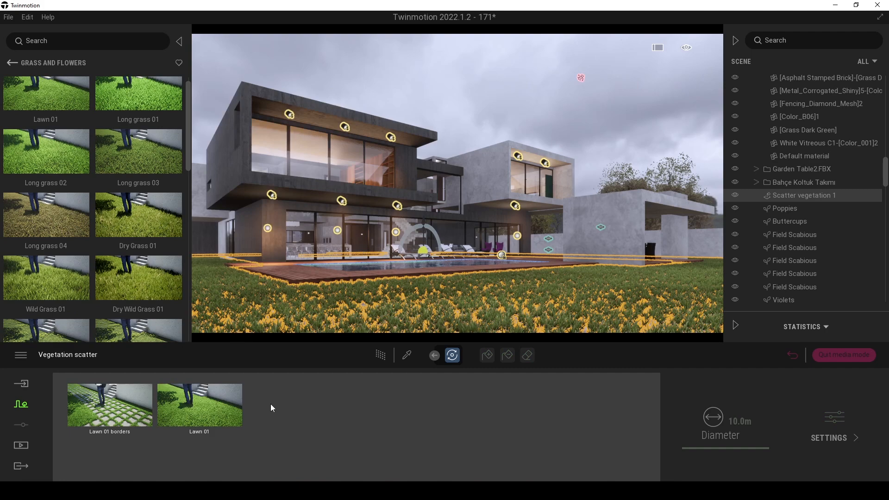
pyautogui.moveTo(47, 95); pyautogui.dragTo(294, 417)
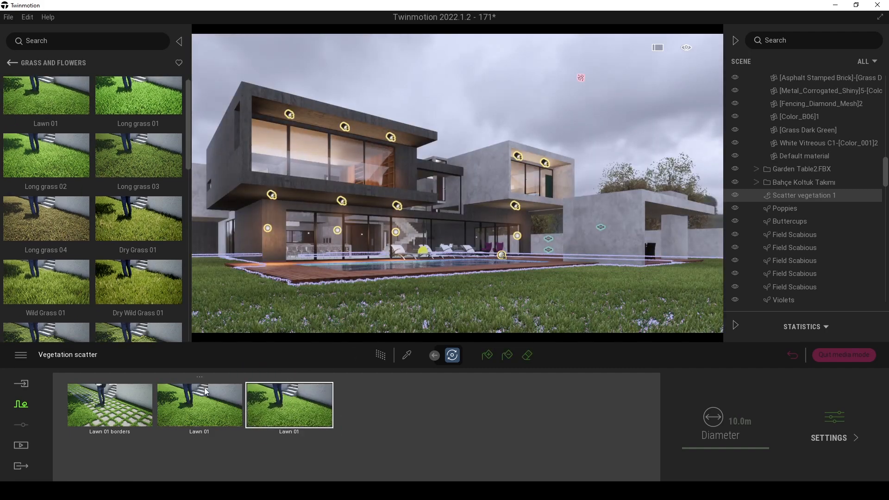
pyautogui.click(486, 355)
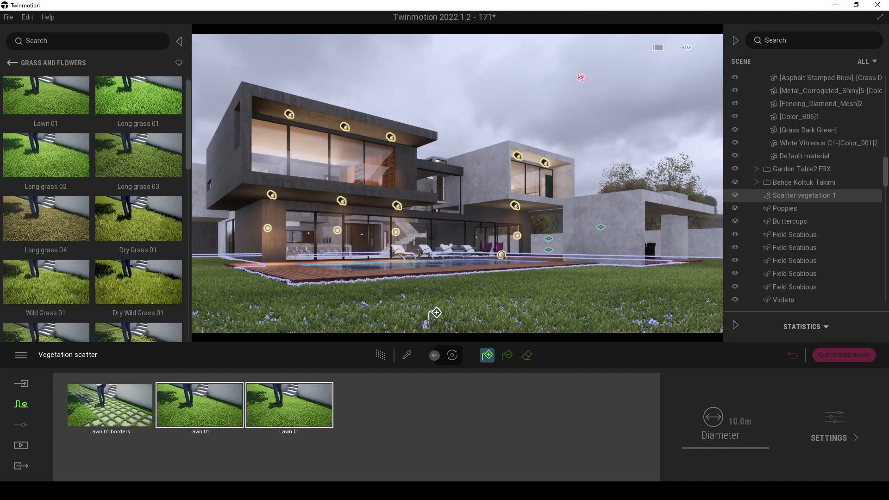
pyautogui.moveTo(564, 252); pyautogui.dragTo(560, 269, button='right')
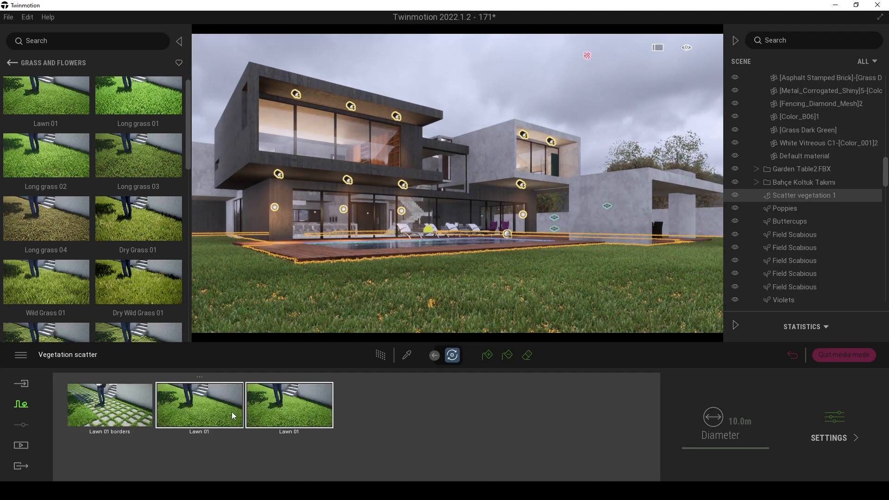
# Step: Tint the Lawn 01 grasses pale yellow (FFFEDC) and set their size to 63%
pyautogui.click(833, 421)
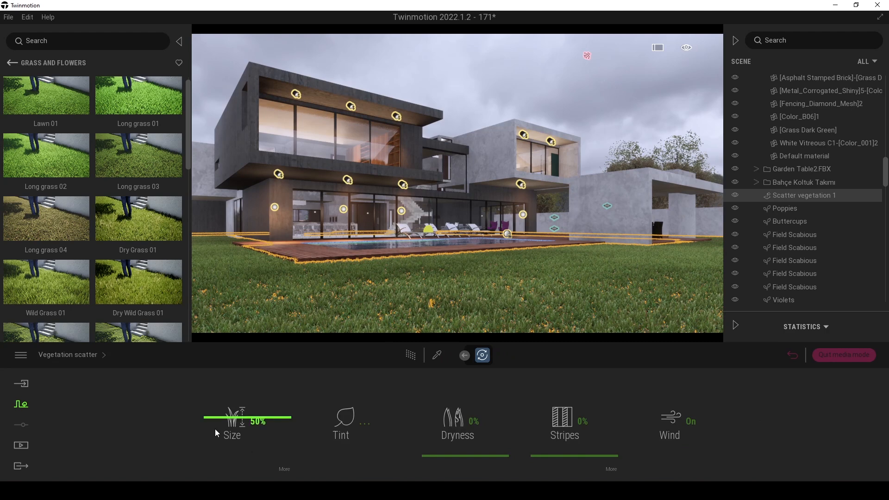
pyautogui.moveTo(218, 416); pyautogui.dragTo(221, 402)
pyautogui.click(362, 423)
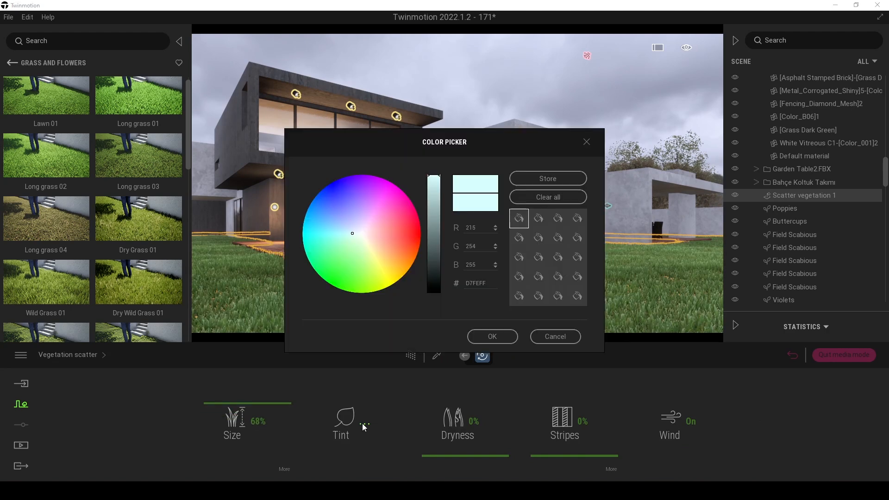
pyautogui.moveTo(371, 144); pyautogui.dragTo(153, 154)
pyautogui.click(147, 252)
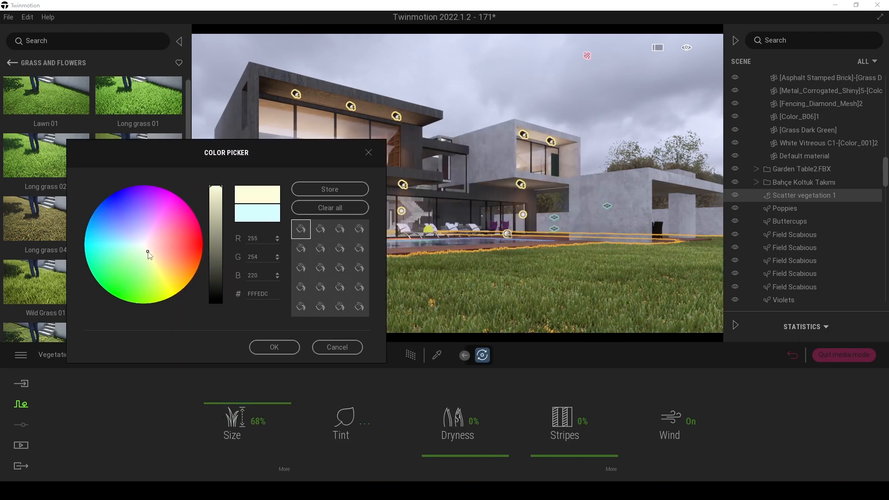
pyautogui.click(274, 347)
pyautogui.moveTo(492, 92); pyautogui.dragTo(498, 72, button='right')
pyautogui.moveTo(224, 403); pyautogui.dragTo(224, 408)
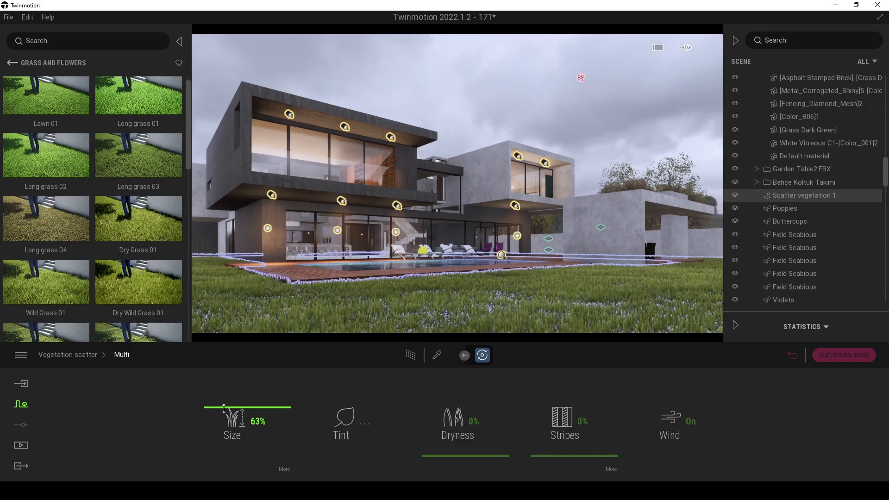
# Step: Compare the lawn with path tracing on and off
pyautogui.click(522, 110)
pyautogui.press('r')
pyautogui.press('r')
pyautogui.press('r')
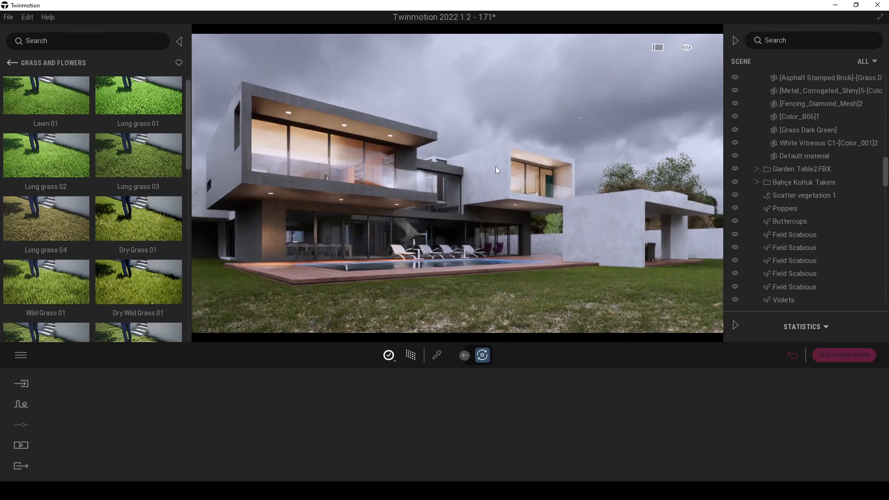
pyautogui.press('r')
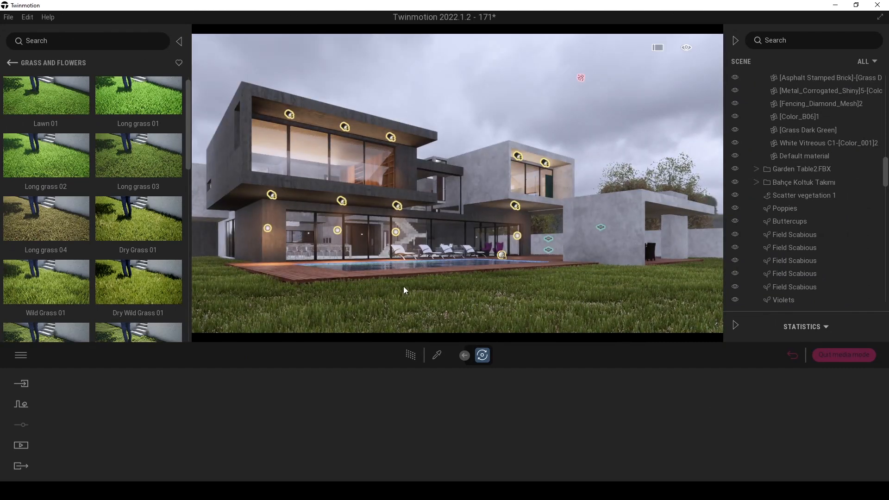
# Step: Turn path tracing back on and set its quality to Medium
pyautogui.press('r')
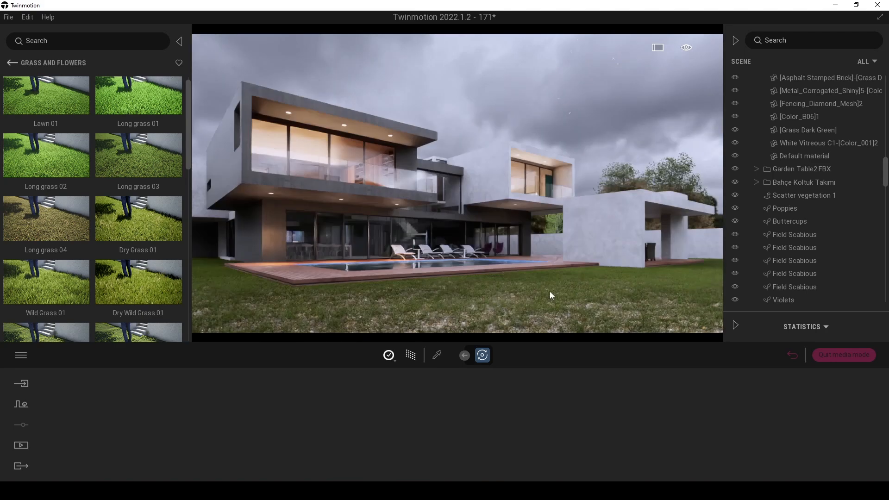
pyautogui.click(392, 357)
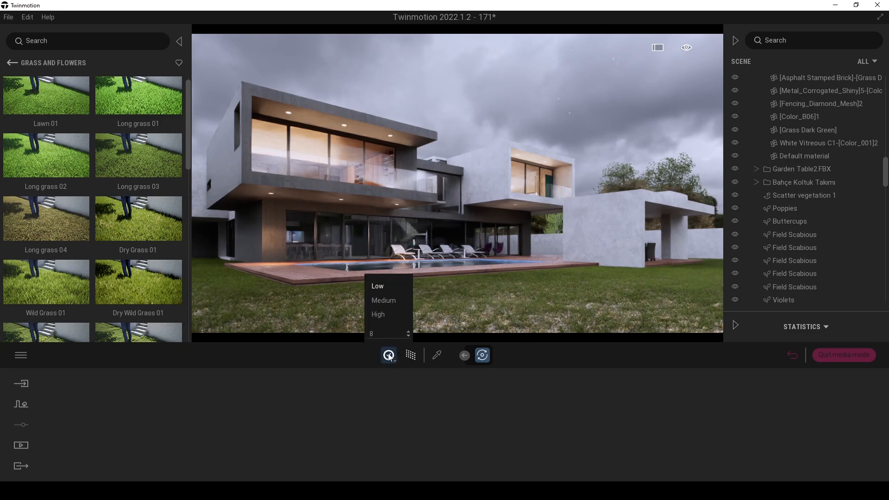
pyautogui.click(391, 300)
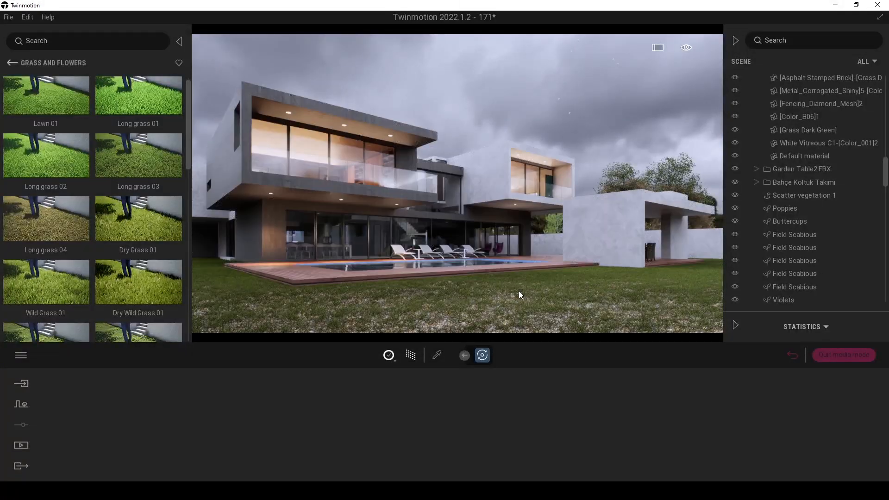
# Step: Replace the old grass scatter by filling the ground with five Lawn 01 grasses together and set their size to 64%
pyautogui.click(518, 294)
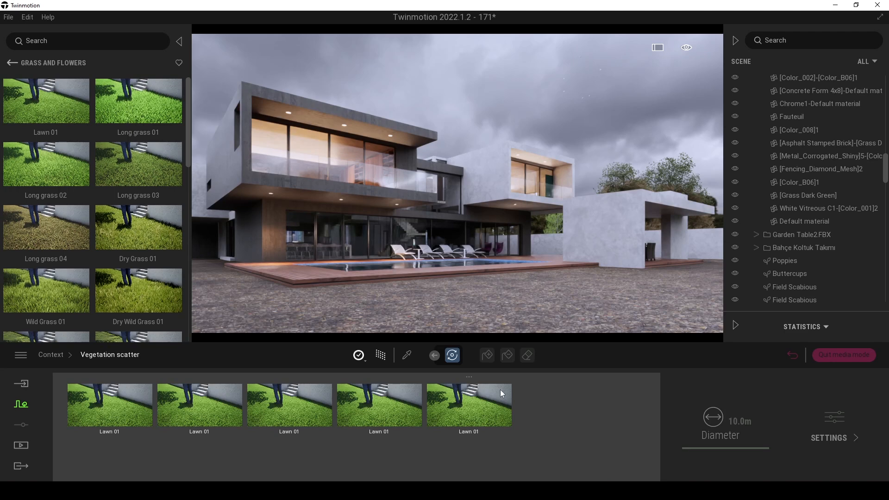
pyautogui.moveTo(41, 117)
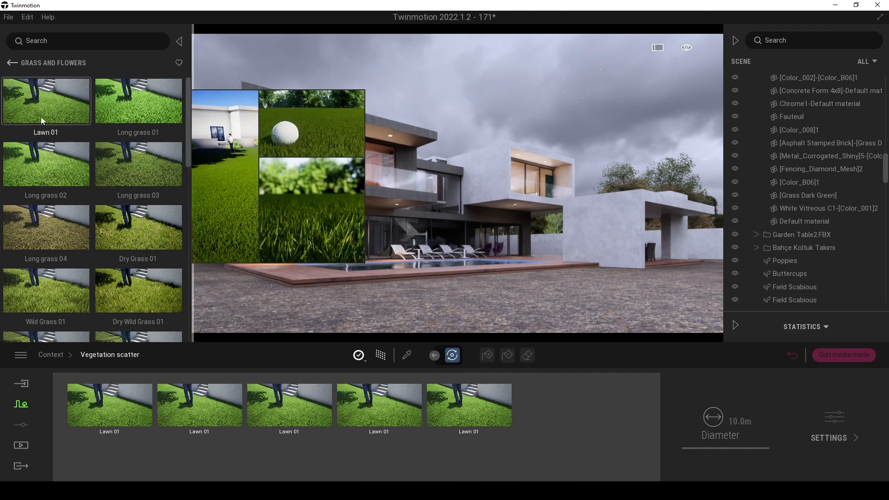
pyautogui.click(468, 413)
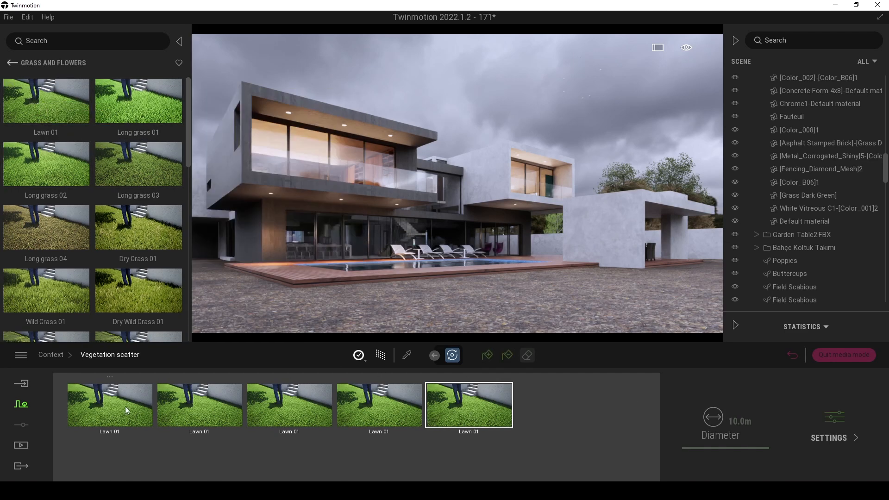
pyautogui.keyDown('shift'); pyautogui.click(104, 404); pyautogui.keyUp('shift')
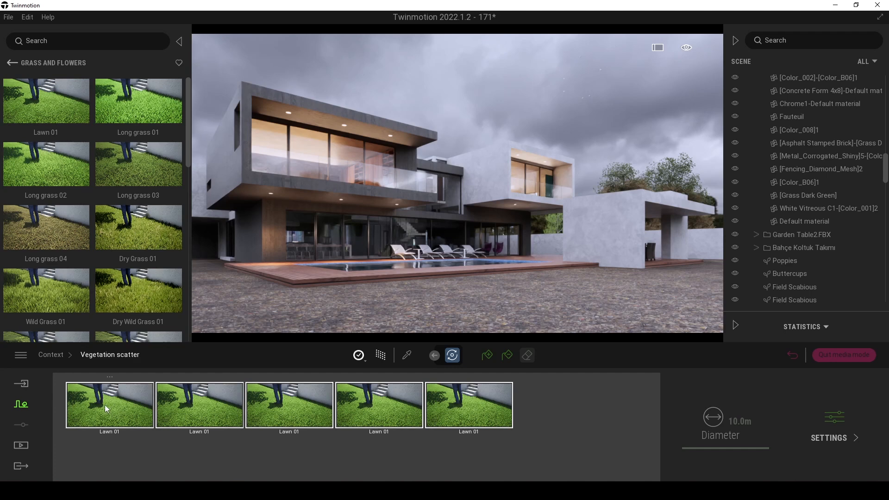
pyautogui.click(487, 355)
pyautogui.click(468, 301)
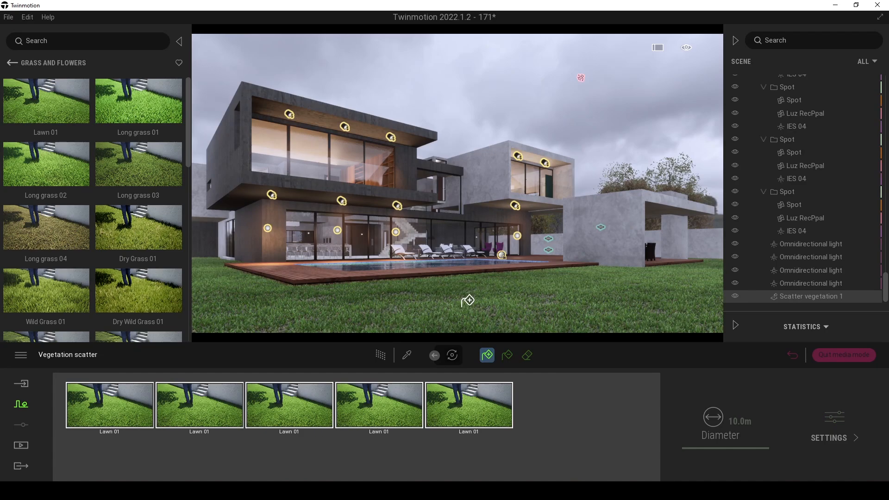
pyautogui.click(452, 355)
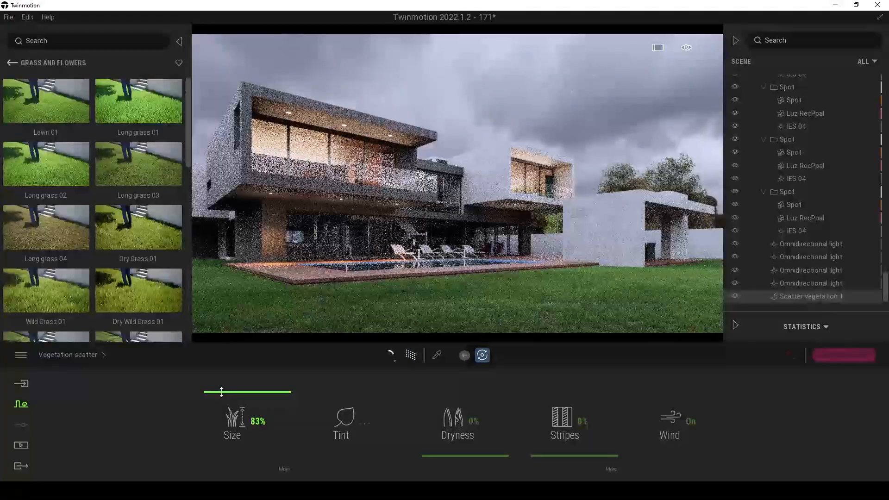
pyautogui.moveTo(224, 410)
pyautogui.mouseDown()
pyautogui.moveTo(223, 396)
pyautogui.moveTo(216, 409)
pyautogui.mouseUp()
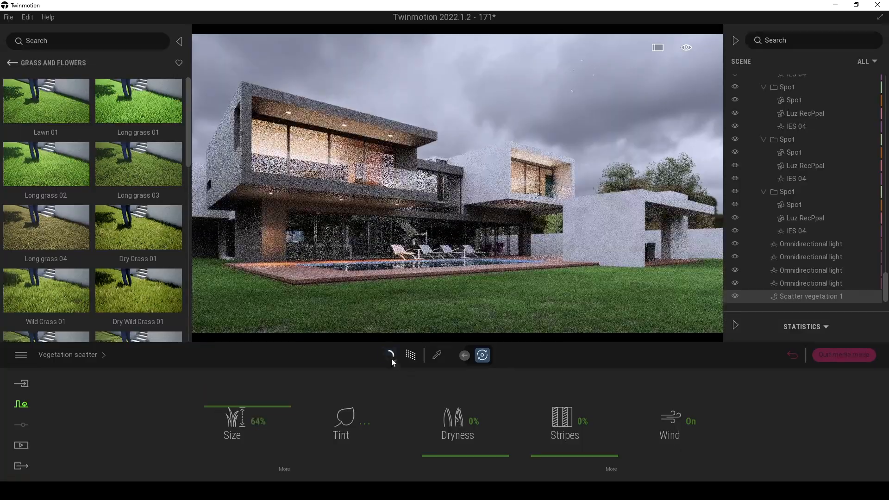
# Step: Compare the new grass scatter with path tracing off and on
pyautogui.click(410, 355)
pyautogui.click(410, 355)
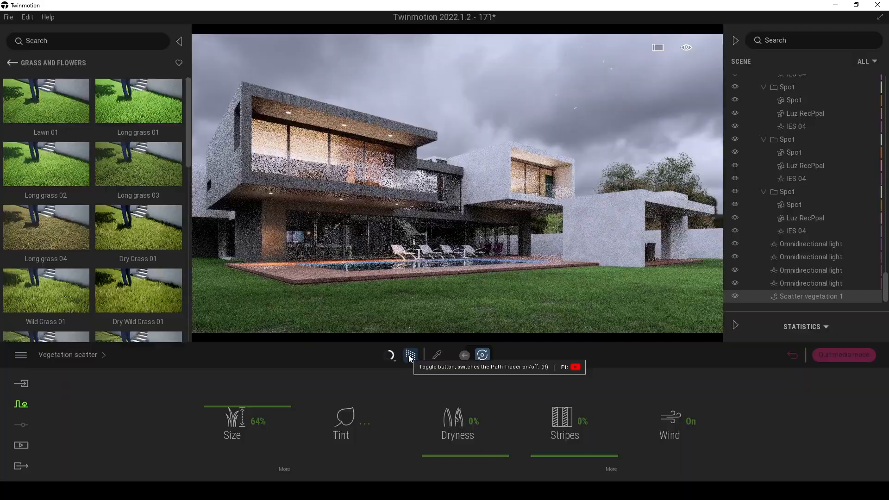
pyautogui.click(410, 355)
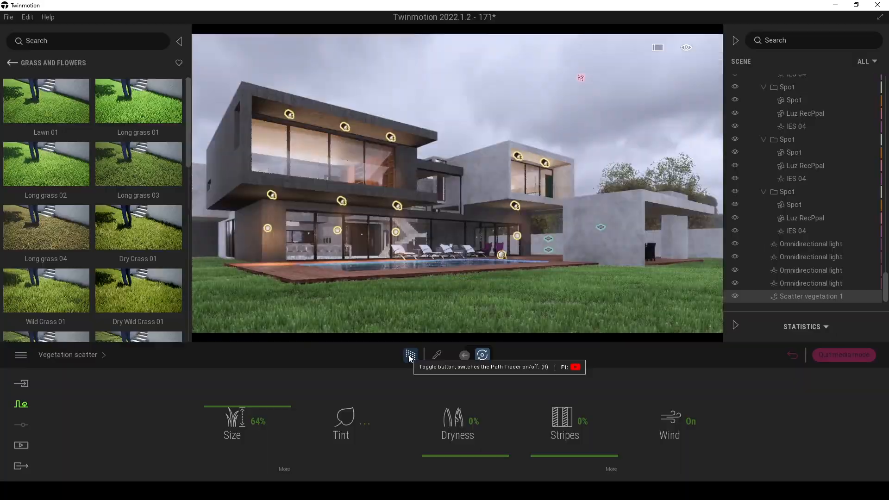
pyautogui.click(410, 357)
# Step: Reduce the scattered lawn grass size to 49% and change its tint from pale blue to a pale warm tone
pyautogui.moveTo(214, 410); pyautogui.dragTo(215, 416)
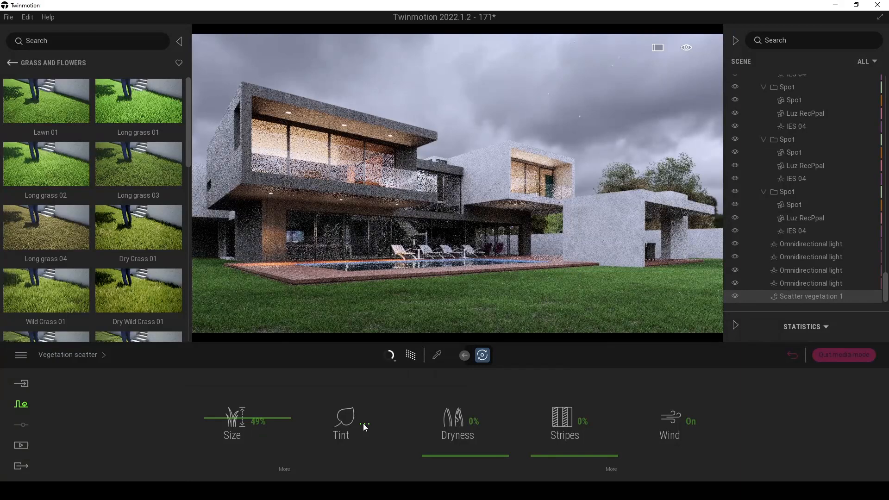
pyautogui.click(364, 424)
pyautogui.moveTo(475, 152); pyautogui.dragTo(263, 273)
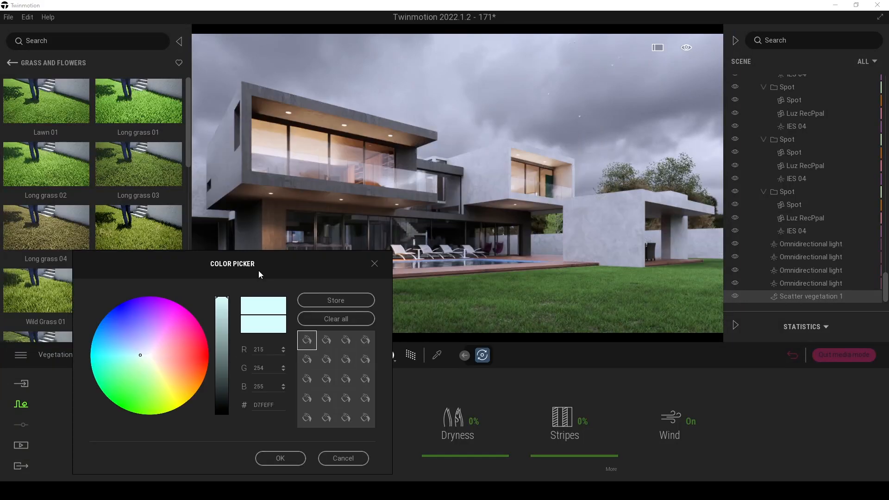
pyautogui.moveTo(144, 357); pyautogui.dragTo(158, 361)
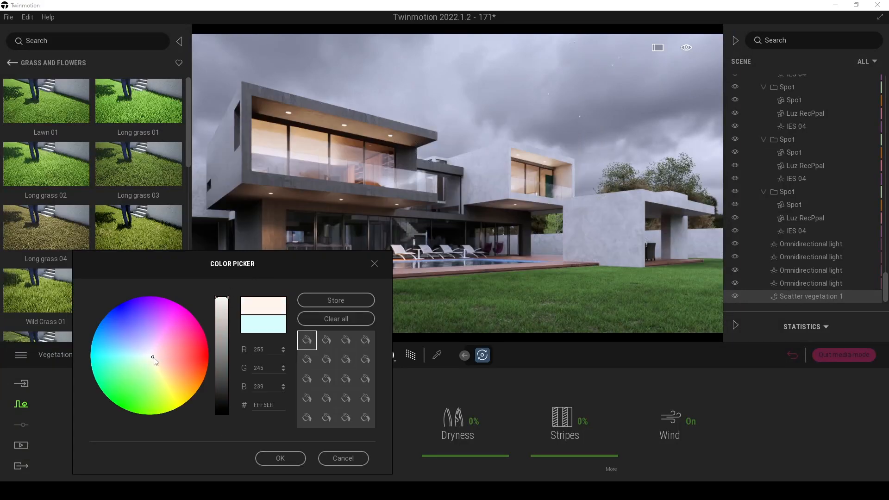
pyautogui.moveTo(220, 266); pyautogui.dragTo(168, 255)
pyautogui.click(233, 451)
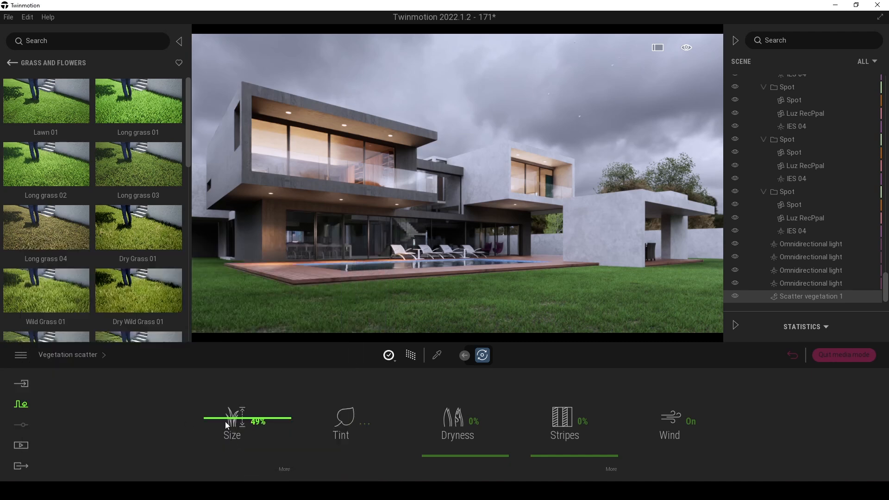
# Step: Restart the path-traced view to check the retinted grass and bring up the reference image preview
pyautogui.click(410, 355)
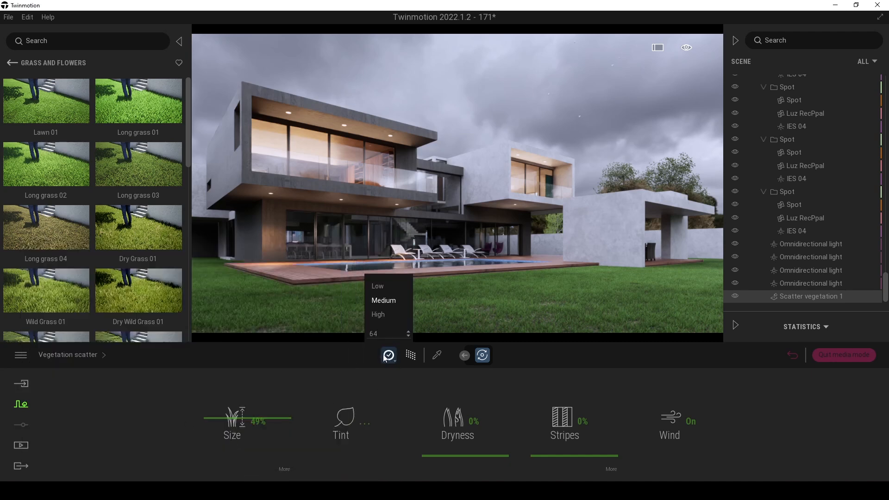
pyautogui.click(412, 356)
pyautogui.click(409, 356)
pyautogui.moveTo(397, 489)
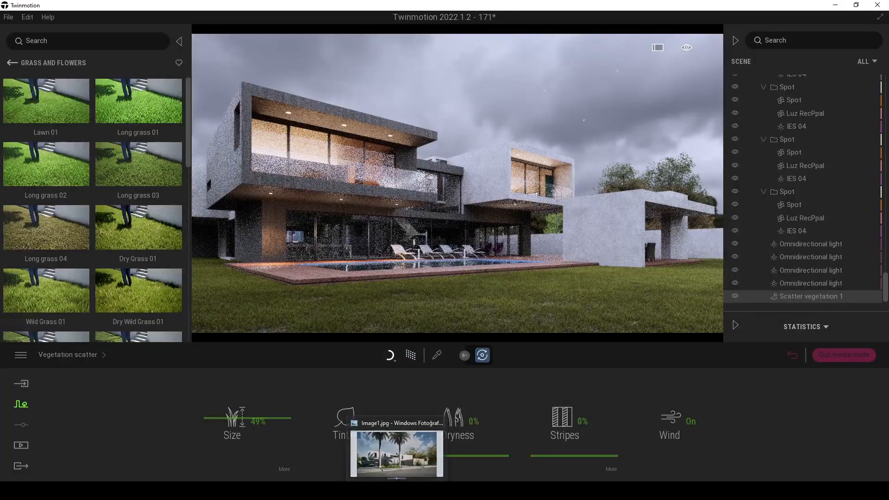
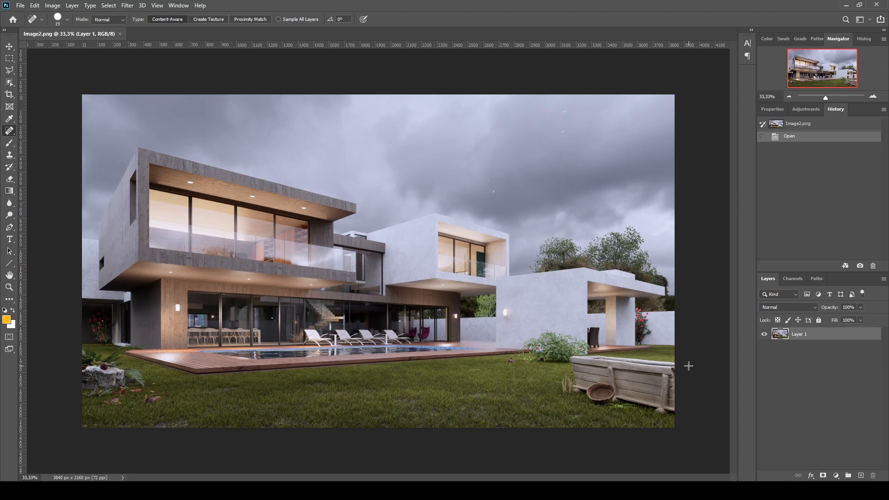
# Step: In Photoshop, open Image2.png in the Camera Raw Filter and set tone curve Highlights +18, Lights -2, Darks +1 and Shadows +1
pyautogui.click(128, 5)
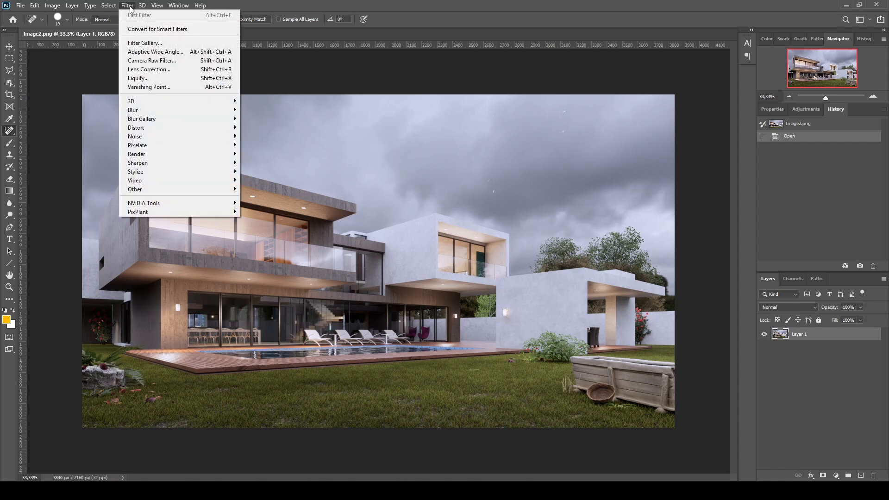
pyautogui.click(135, 60)
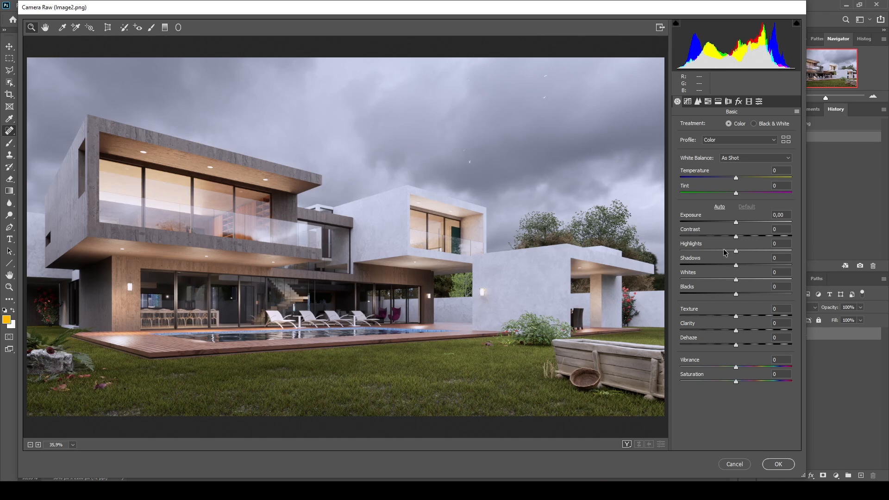
pyautogui.click(687, 102)
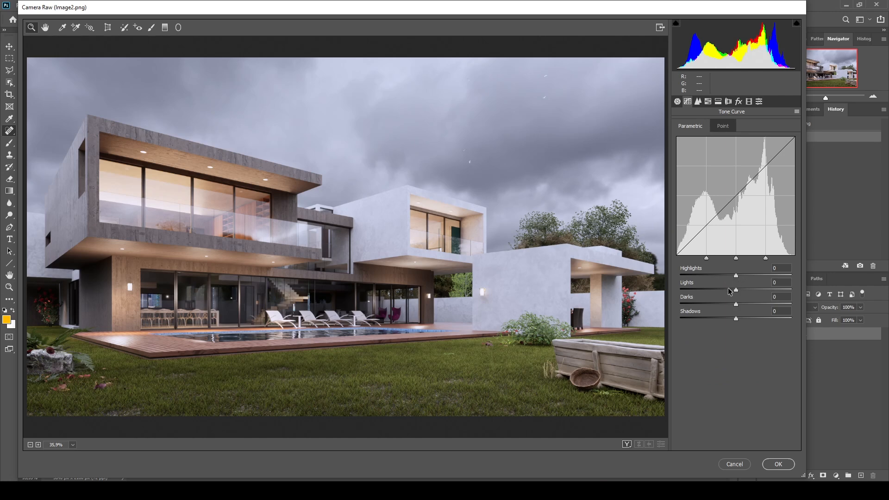
pyautogui.moveTo(736, 277); pyautogui.dragTo(731, 319)
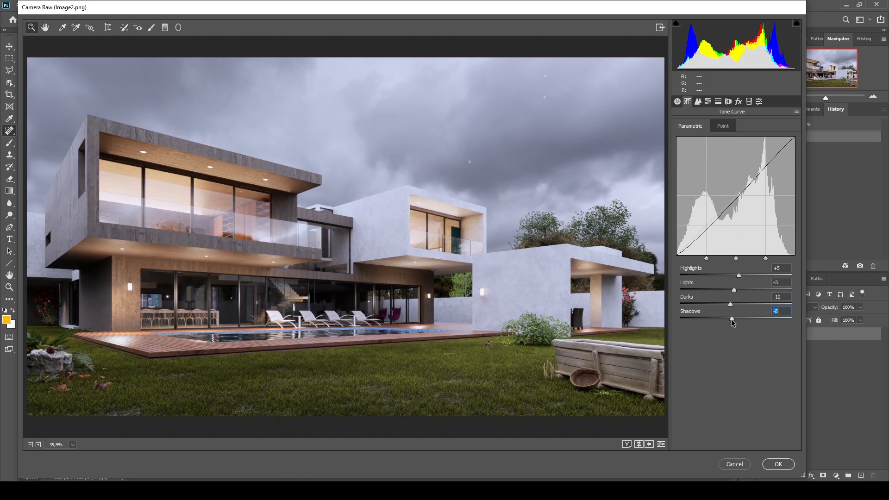
pyautogui.moveTo(732, 318); pyautogui.dragTo(734, 318)
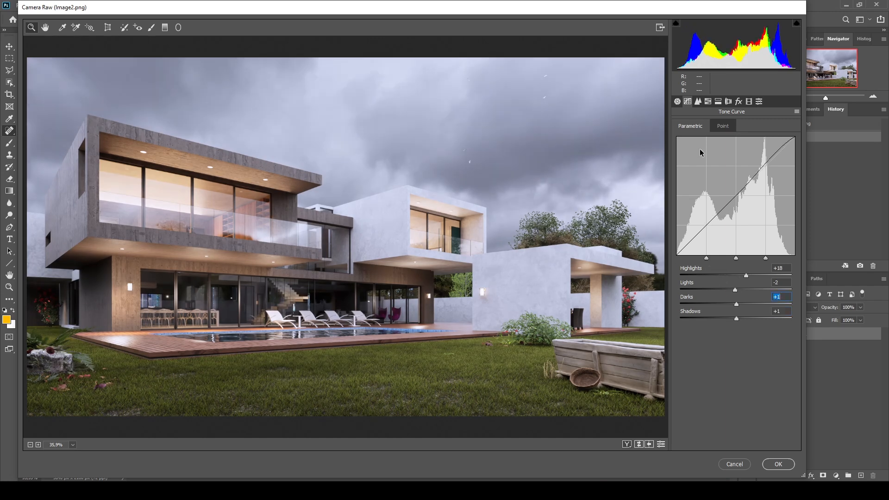
# Step: Set the basic Temperature to +3, Shadows +20, Texture +7, Clarity +4 and Dehaze +8, and the sharpening Amount to 30
pyautogui.click(676, 102)
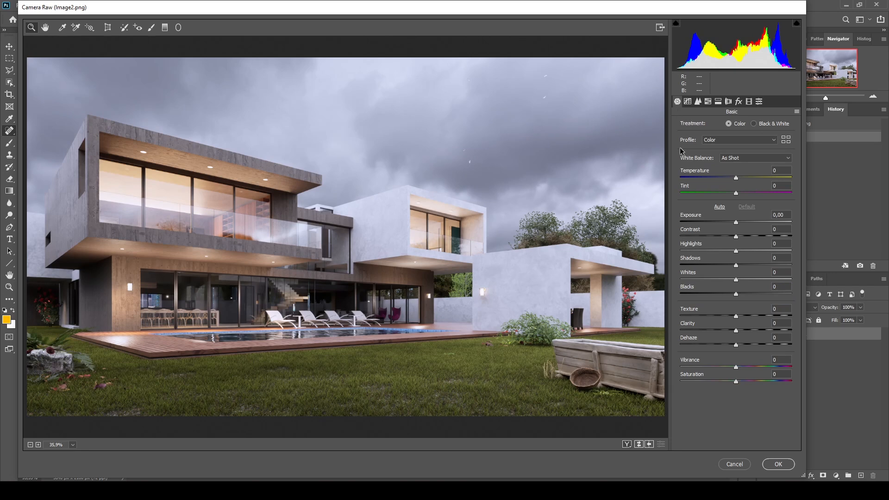
pyautogui.moveTo(736, 178); pyautogui.dragTo(737, 179)
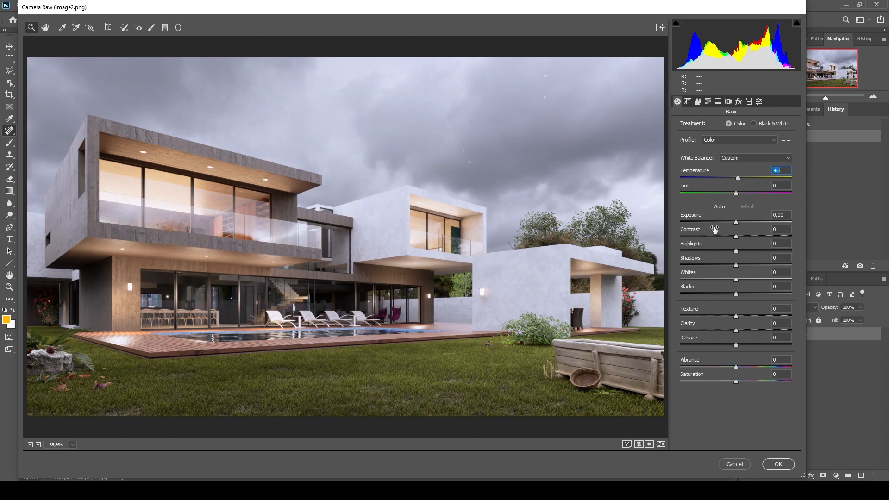
pyautogui.moveTo(736, 265); pyautogui.dragTo(746, 266)
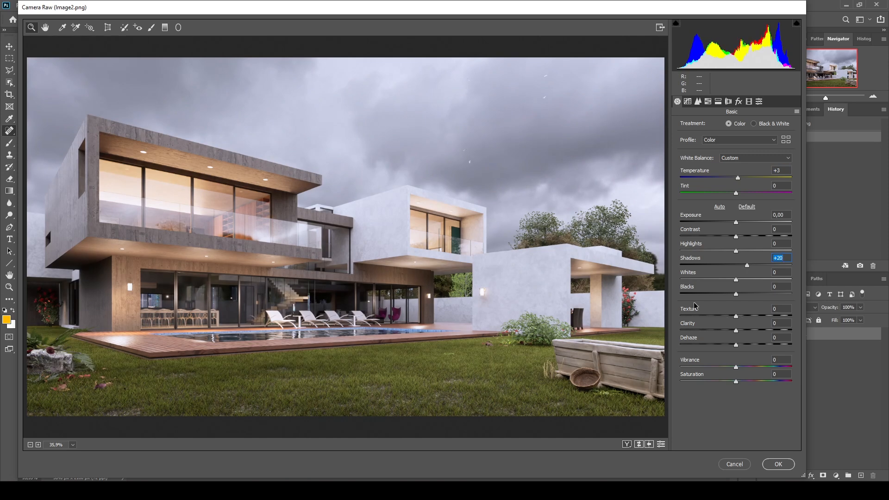
pyautogui.moveTo(735, 316); pyautogui.dragTo(740, 342)
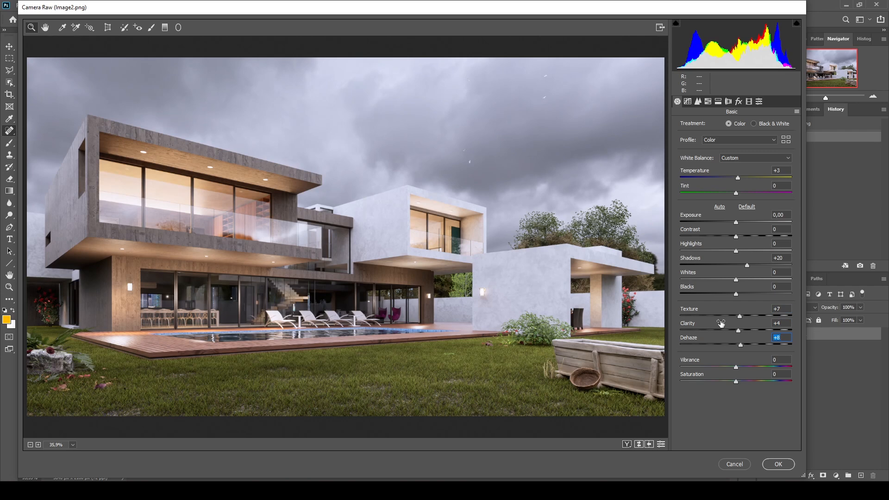
pyautogui.click(698, 101)
pyautogui.moveTo(680, 140); pyautogui.dragTo(704, 140)
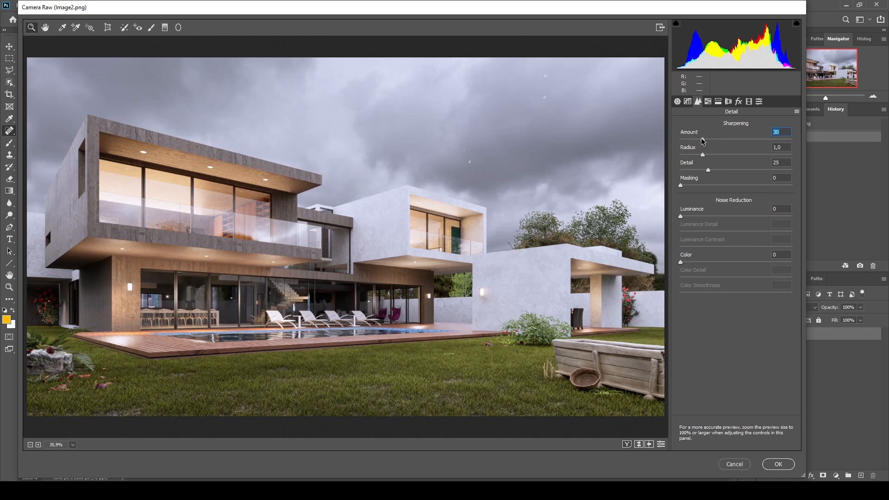
# Step: Add a Highlight Priority post-crop vignette with Amount -12 and Midpoint 82, and apply the Camera Raw filter
pyautogui.click(739, 102)
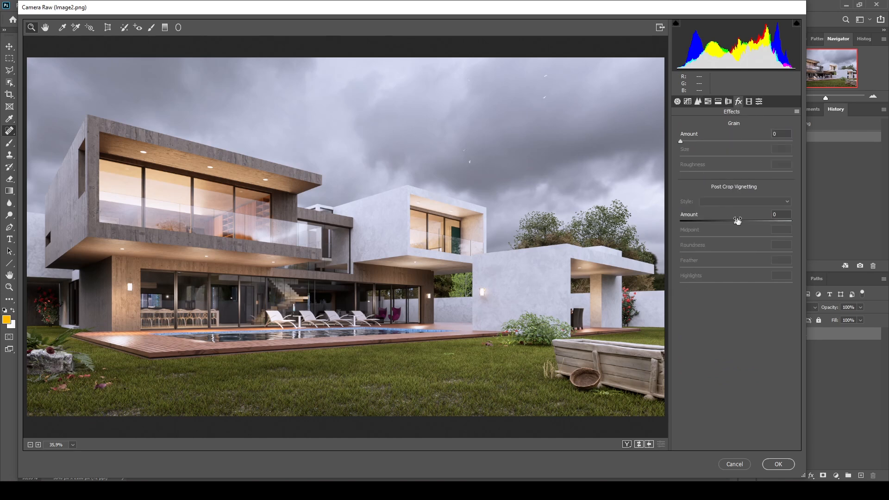
pyautogui.moveTo(737, 221); pyautogui.dragTo(729, 224)
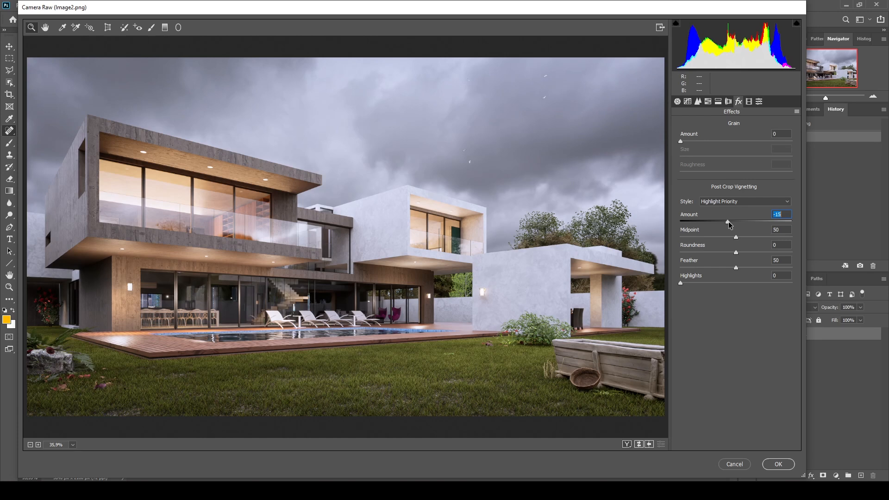
pyautogui.moveTo(734, 237); pyautogui.dragTo(761, 238)
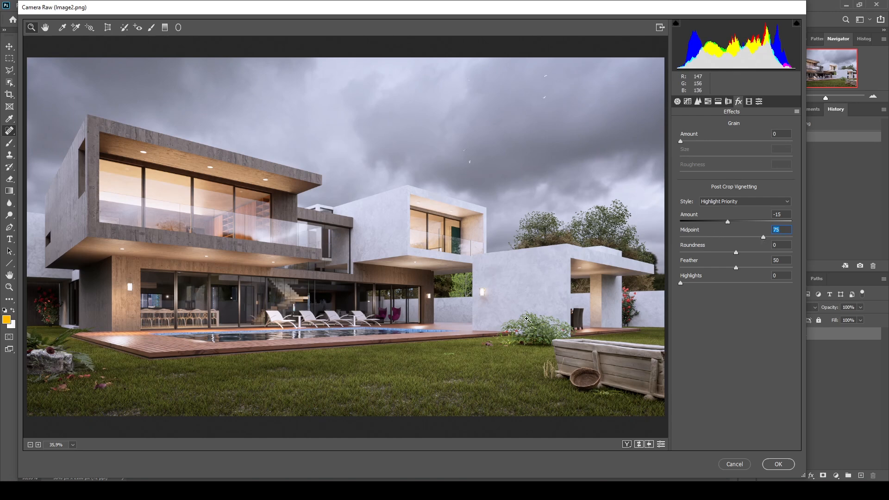
pyautogui.moveTo(763, 237); pyautogui.dragTo(729, 221)
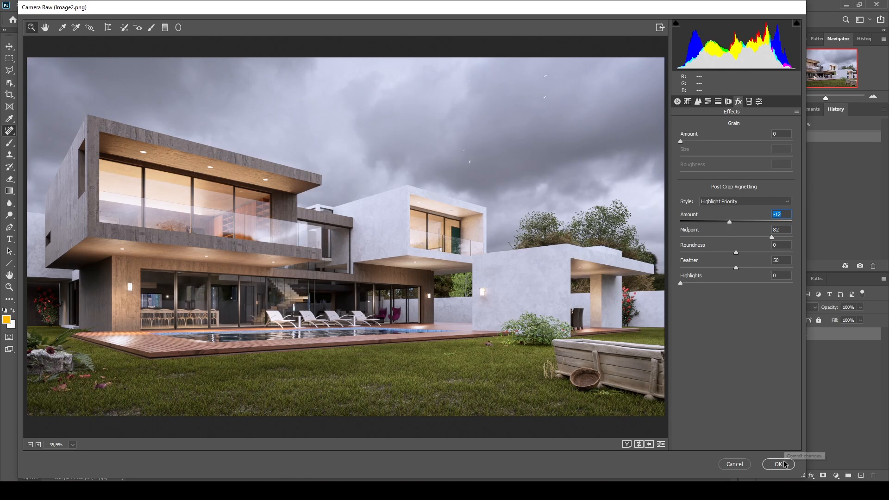
pyautogui.click(780, 464)
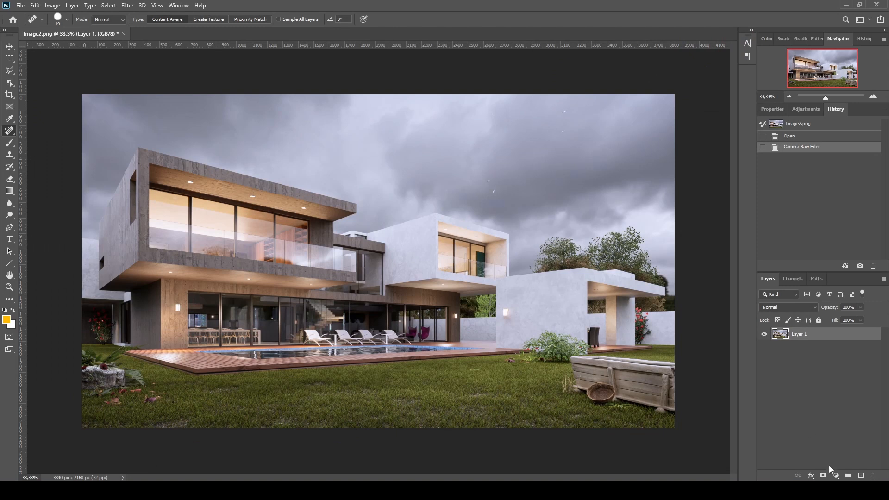
# Step: Add a Color Balance adjustment layer and shift its highlights toward blue, with the Yellow–Blue value at +9
pyautogui.click(836, 475)
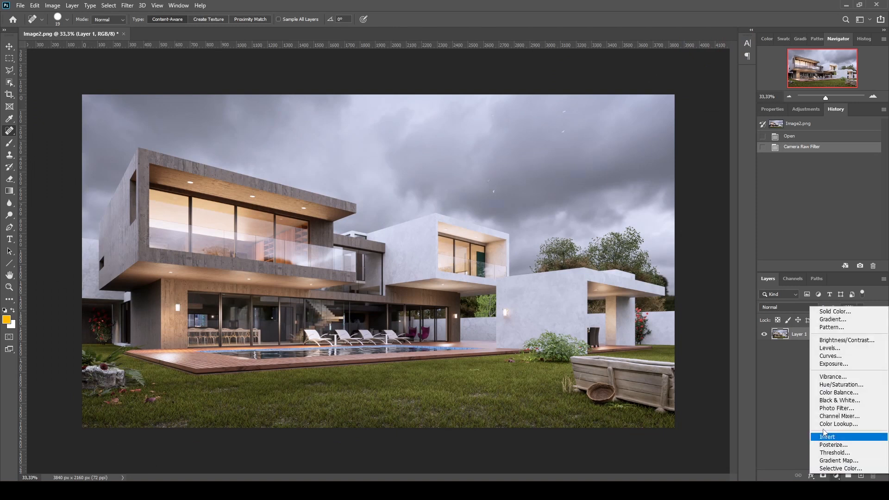
pyautogui.click(829, 394)
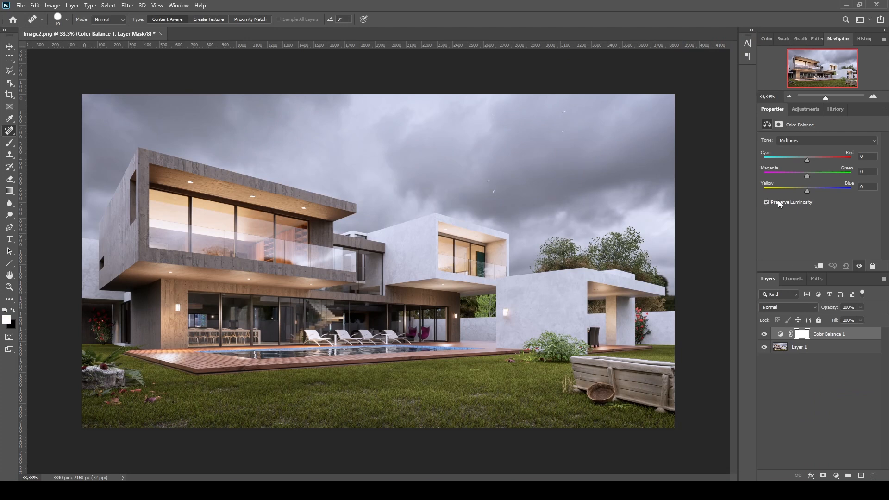
pyautogui.click(798, 141)
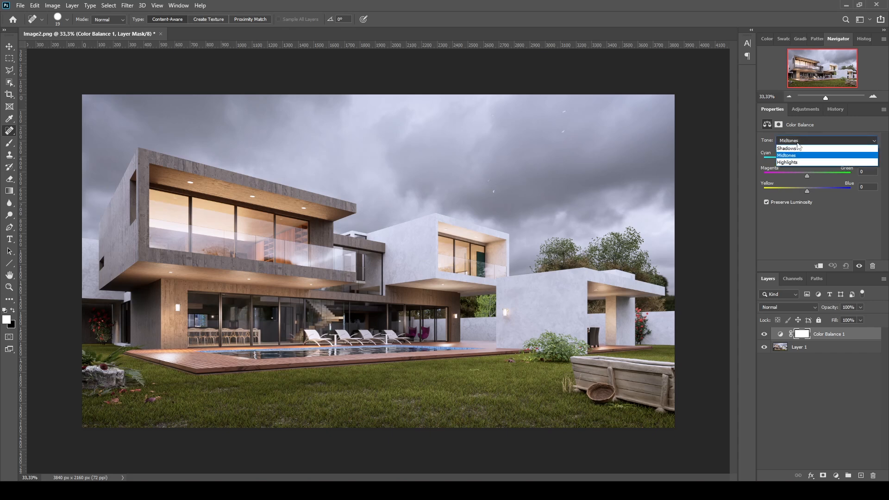
pyautogui.click(794, 163)
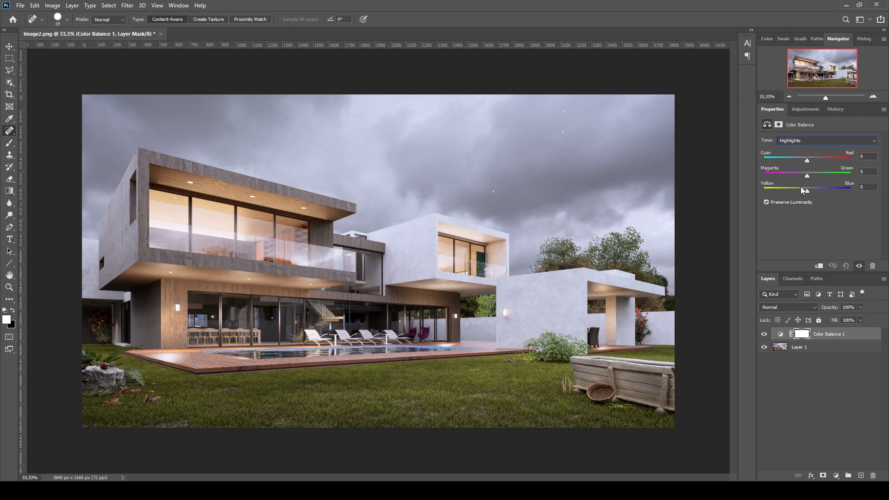
pyautogui.moveTo(807, 191); pyautogui.dragTo(805, 191)
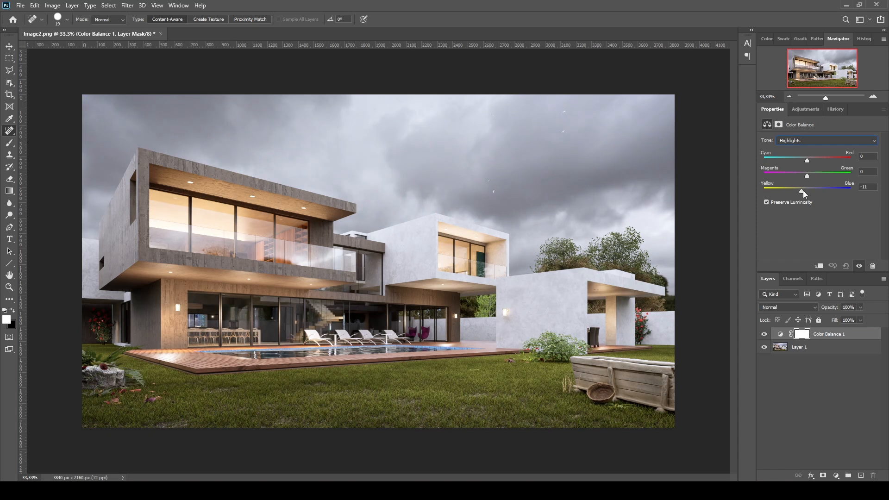
pyautogui.moveTo(807, 160); pyautogui.dragTo(806, 160)
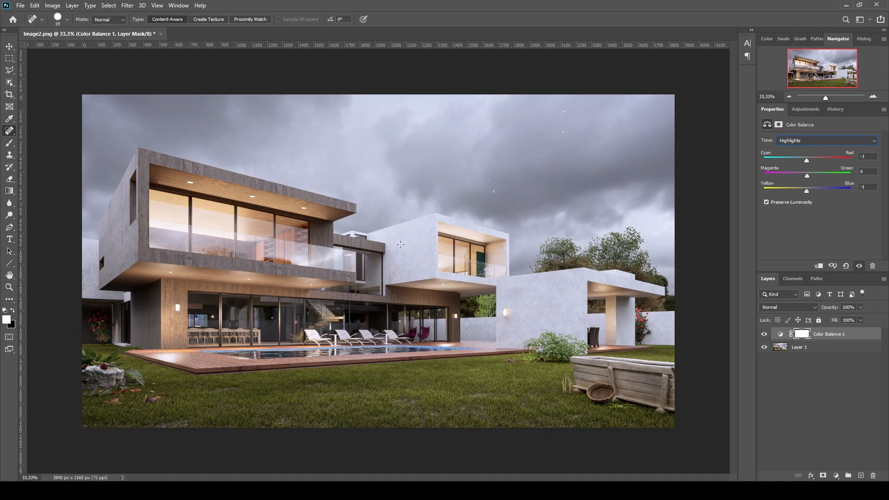
pyautogui.moveTo(807, 160); pyautogui.dragTo(808, 160)
# Step: Nudge the Color Balance midtones slightly toward red and revisit the highlights before selecting Layer 1
pyautogui.click(796, 142)
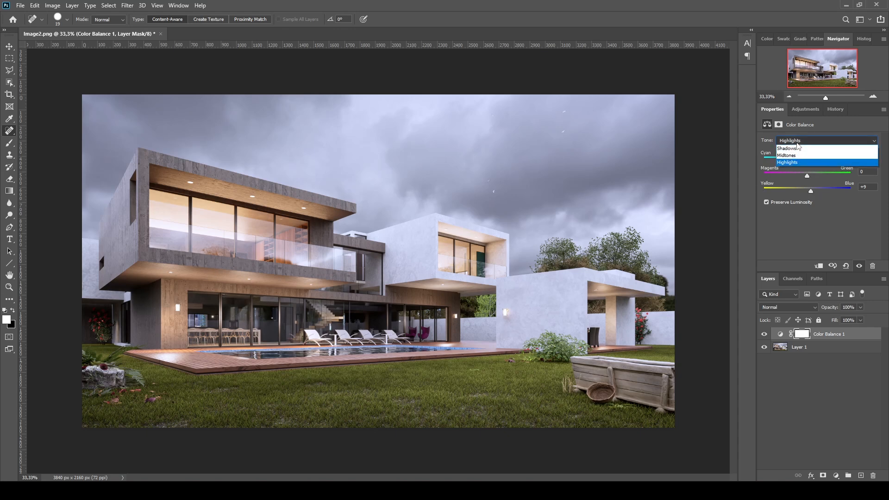
pyautogui.click(780, 156)
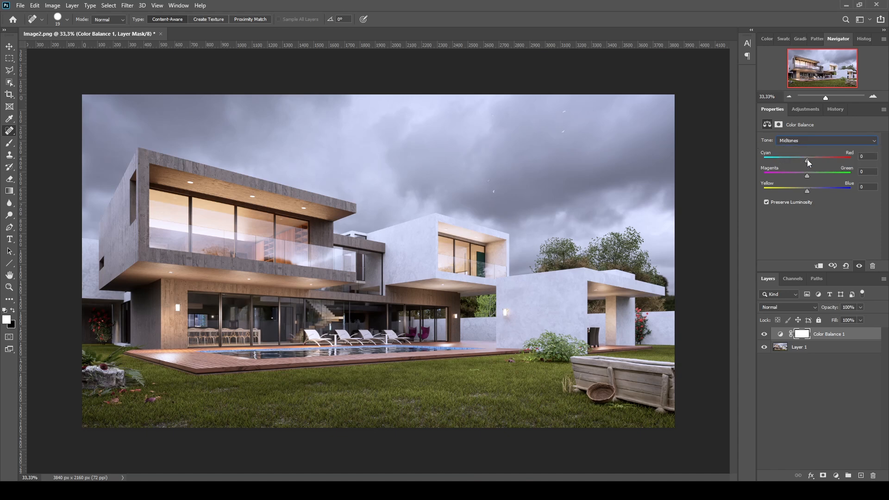
pyautogui.moveTo(806, 159); pyautogui.dragTo(810, 159)
pyautogui.click(796, 140)
pyautogui.click(801, 162)
pyautogui.click(806, 347)
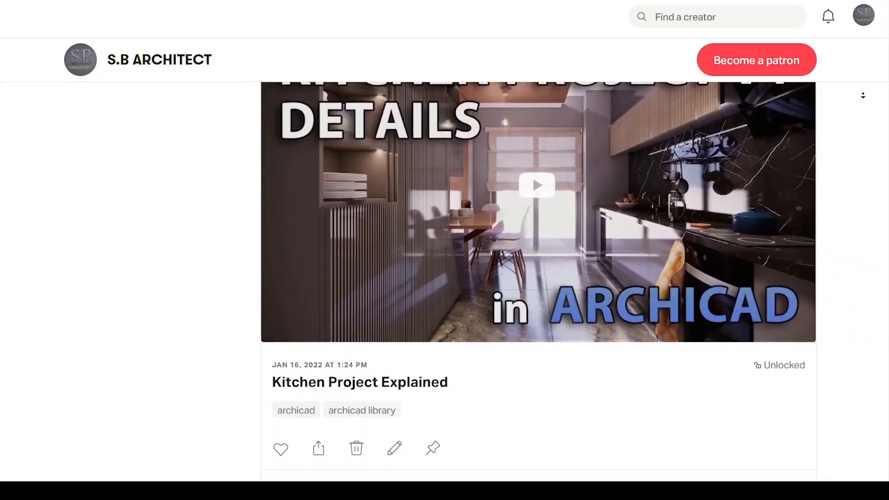
pyautogui.scroll(-20, 863, 95)
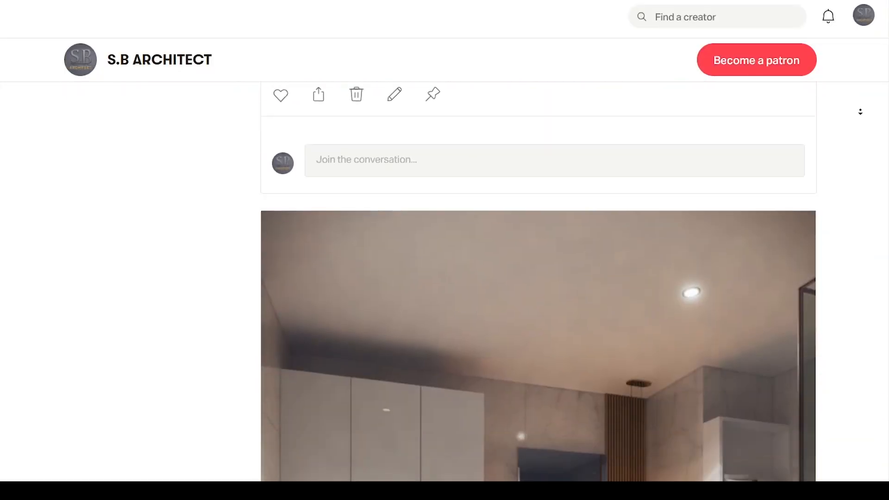
pyautogui.scroll(-20, 859, 119)
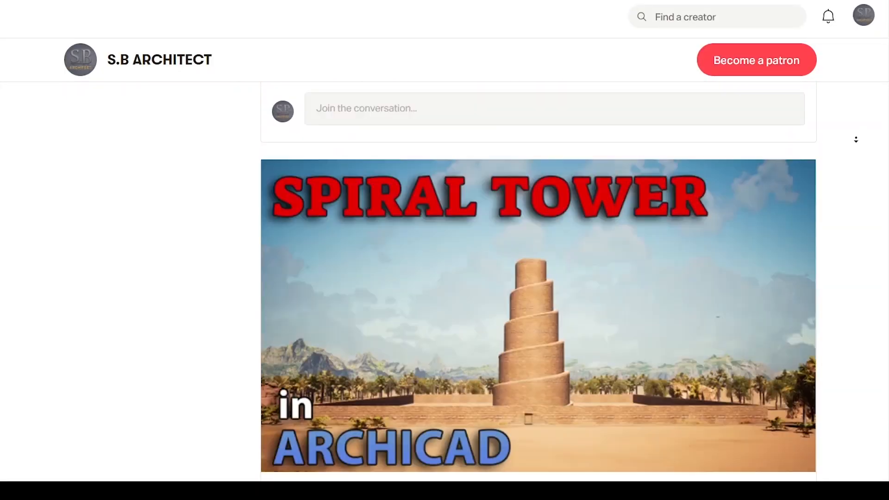
pyautogui.scroll(-20, 855, 142)
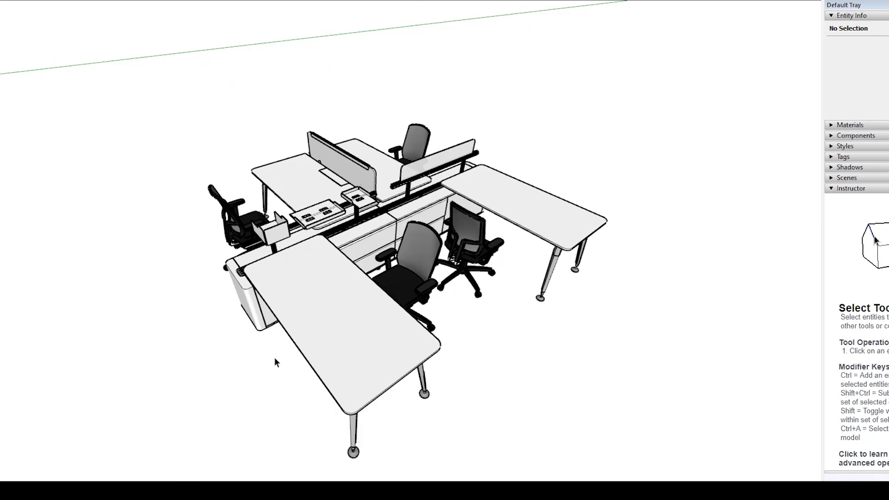
pyautogui.moveTo(273, 361)
pyautogui.mouseDown()
pyautogui.moveTo(605, 187)
pyautogui.moveTo(194, 214)
pyautogui.mouseUp()
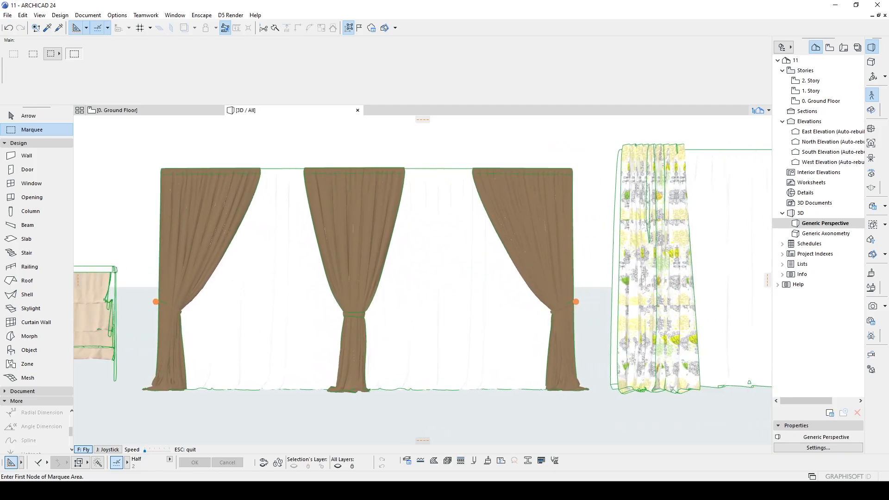
pyautogui.press('Right')
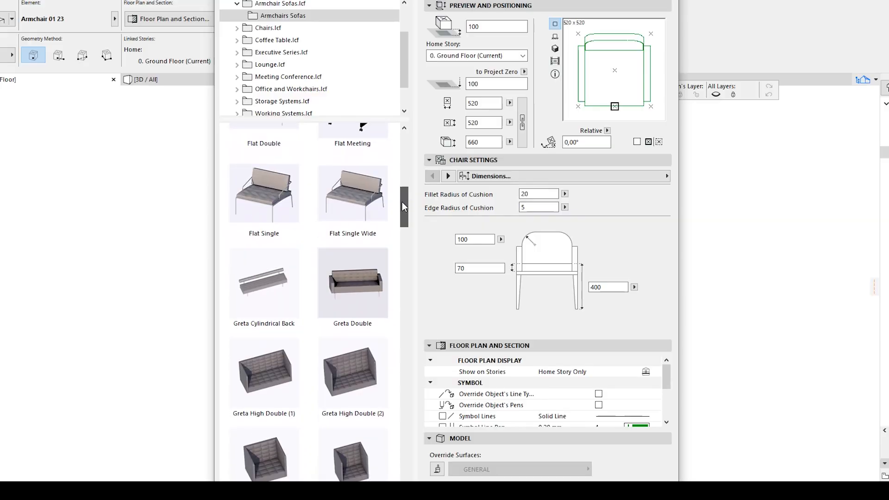
# Step: In ARCHICAD's object settings, browse the furniture models in the Armchairs Sofas and Executive Series library folders
pyautogui.scroll(-6, 377, 351)
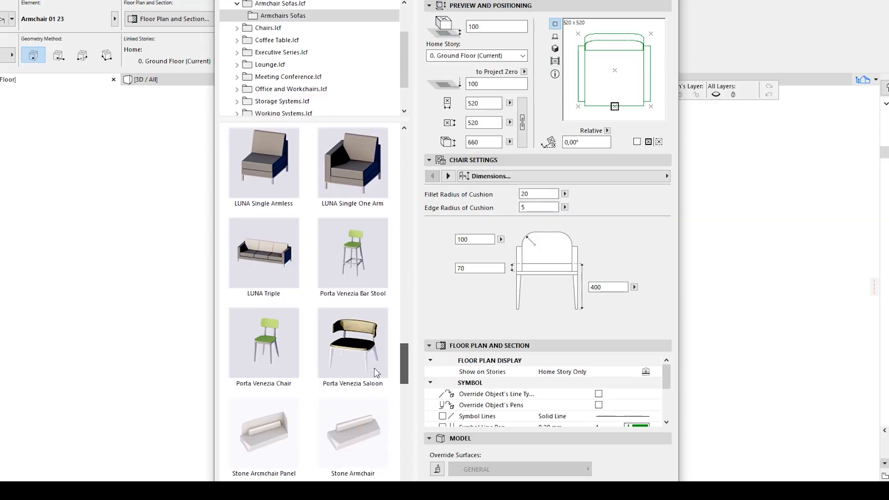
pyautogui.click(262, 29)
pyautogui.scroll(-10, 371, 278)
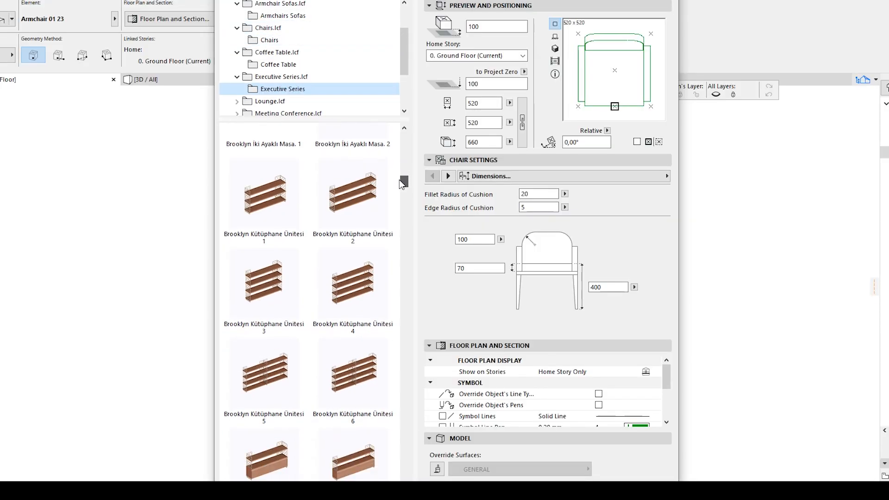
pyautogui.scroll(-8, 307, 301)
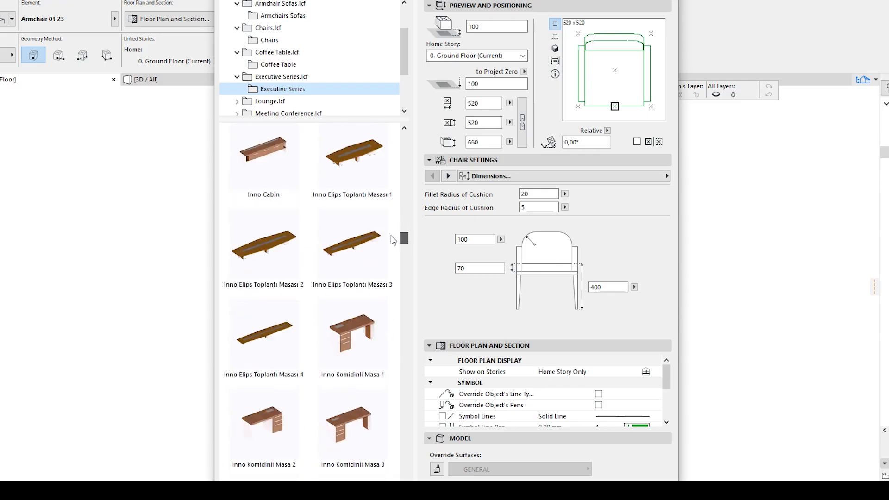